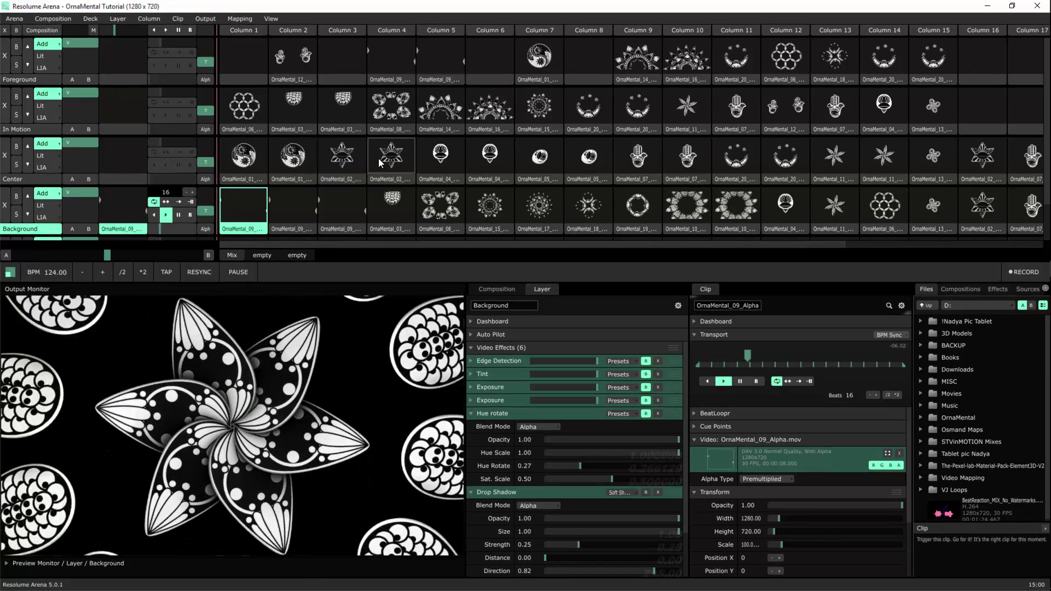
- Audition OrnaMental_02, 15, 05 and 16 across Center, Background and In Motion, checking Solid Color
left_click(379, 158)
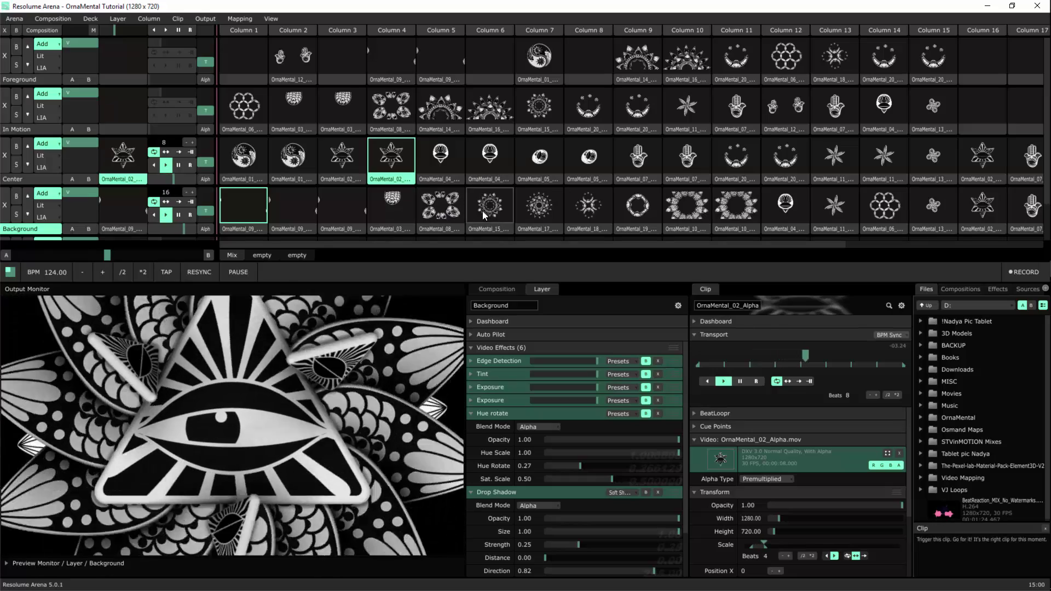
left_click(483, 211)
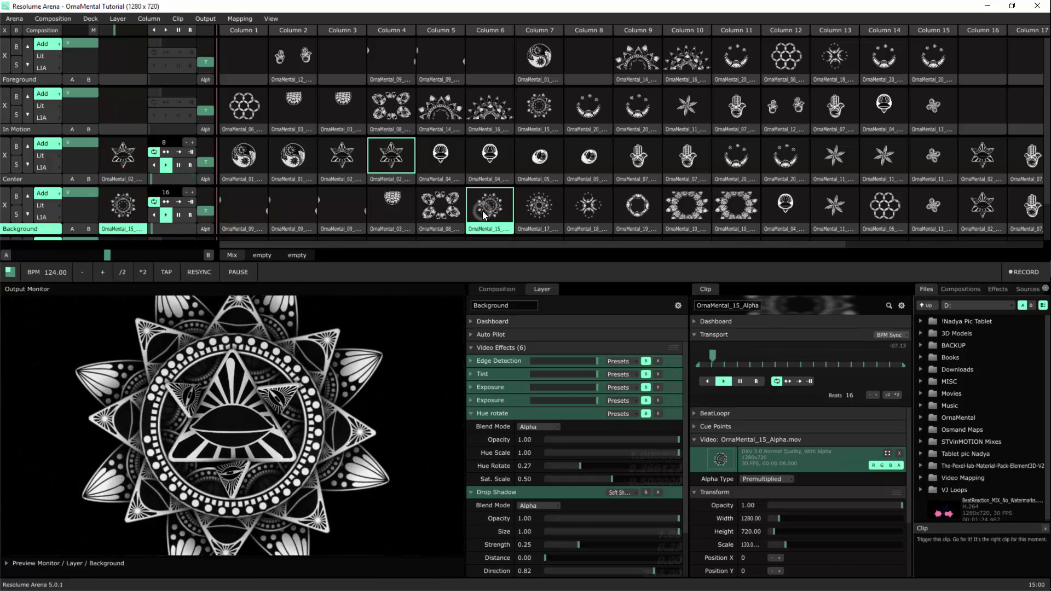
left_click(242, 239)
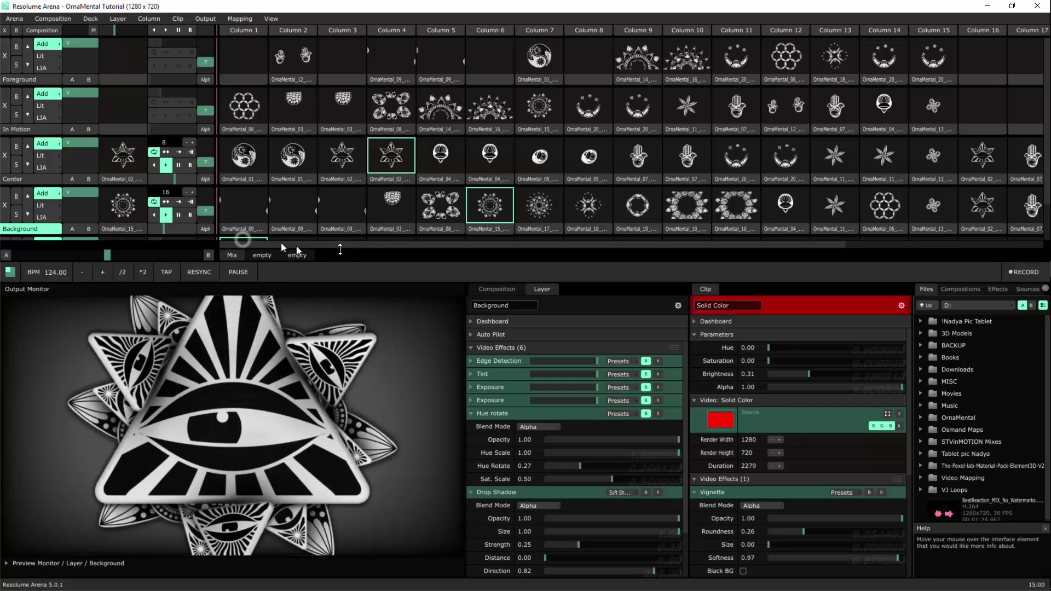
left_click(530, 161)
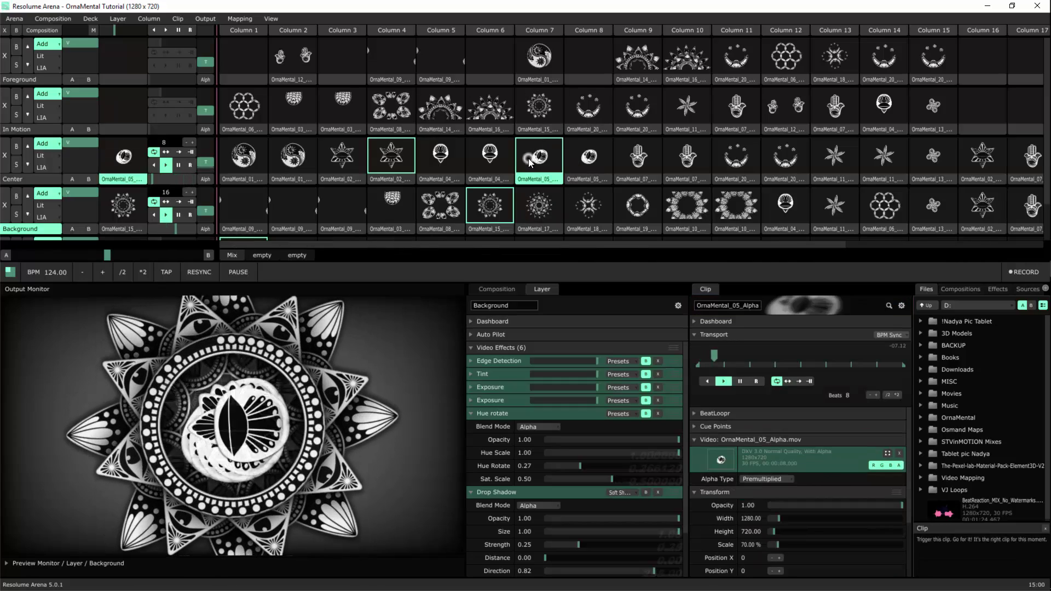
left_click(488, 107)
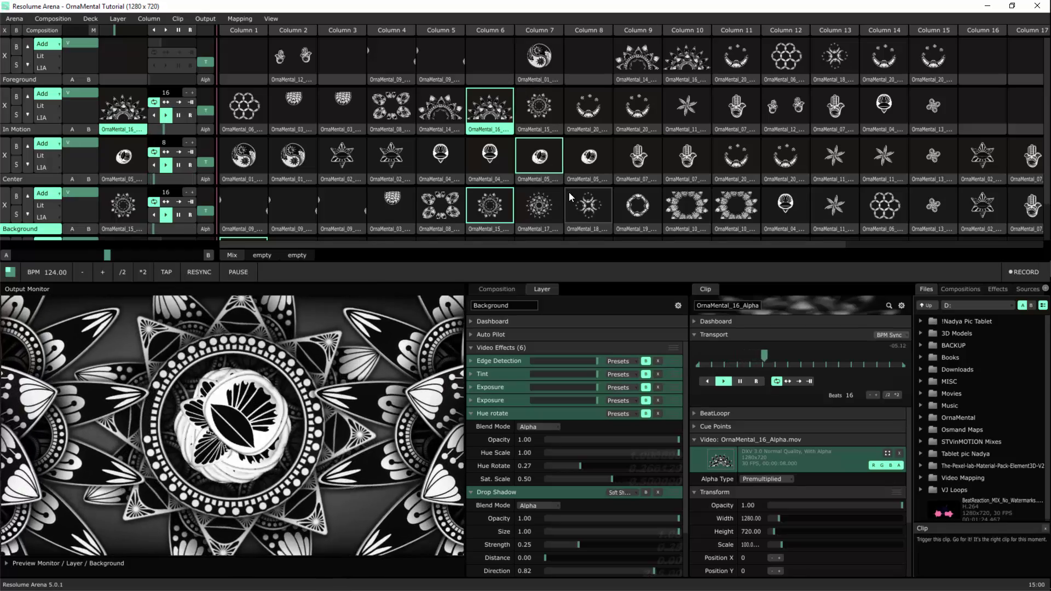
- Swap in OrnaMental_18, 07, 11, 20, 10 and 11 across the Background, Center and In Motion layers
left_click(591, 211)
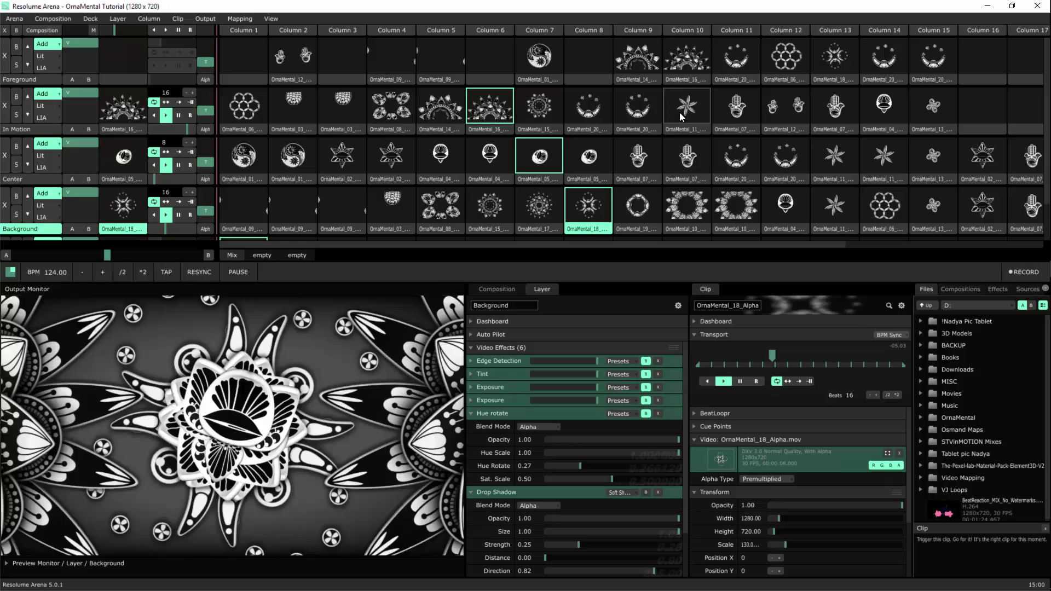
left_click(686, 156)
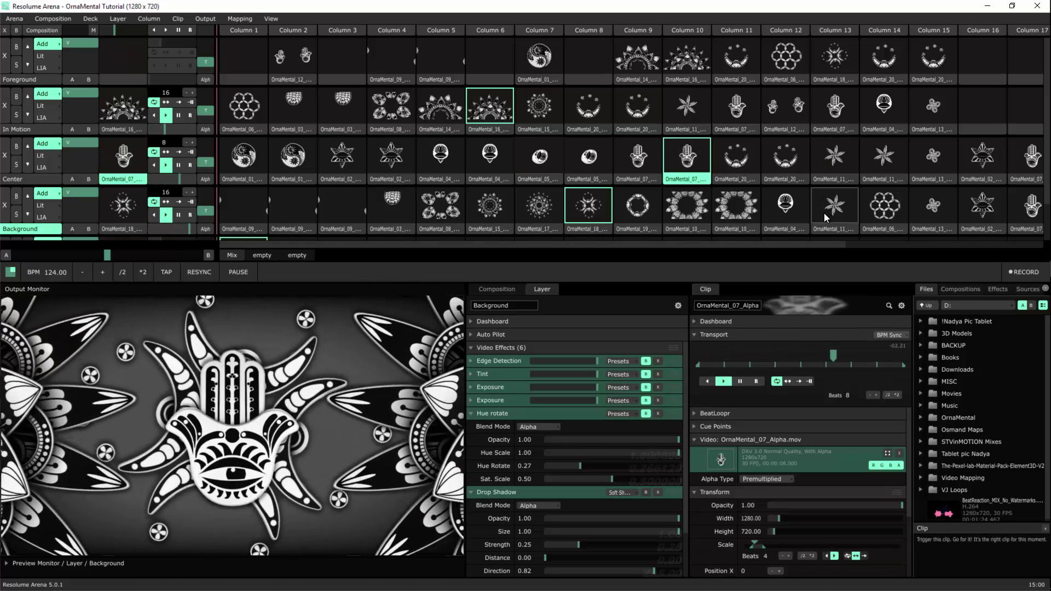
left_click(828, 212)
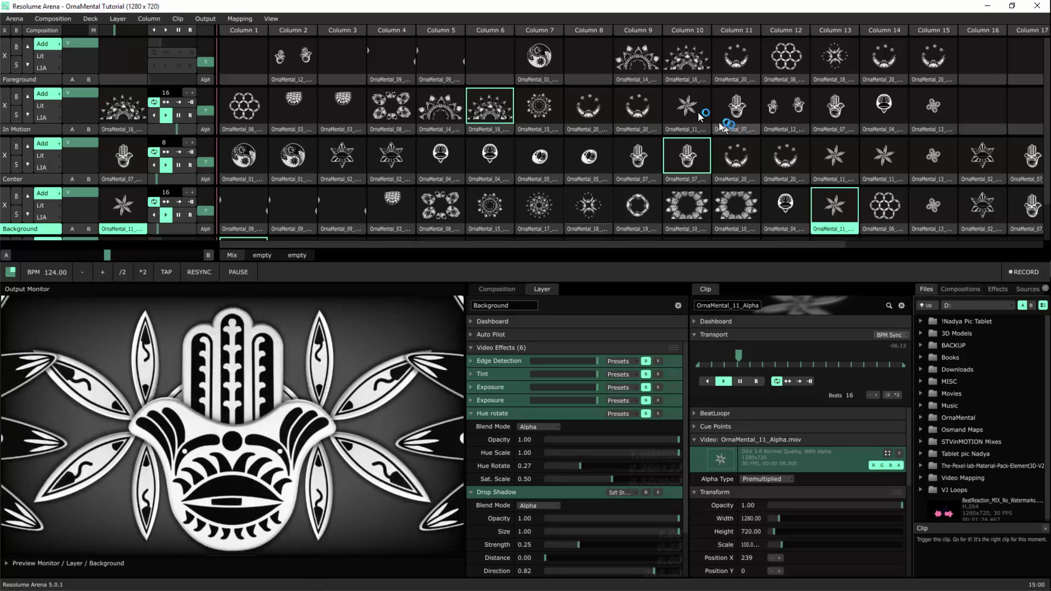
left_click(624, 111)
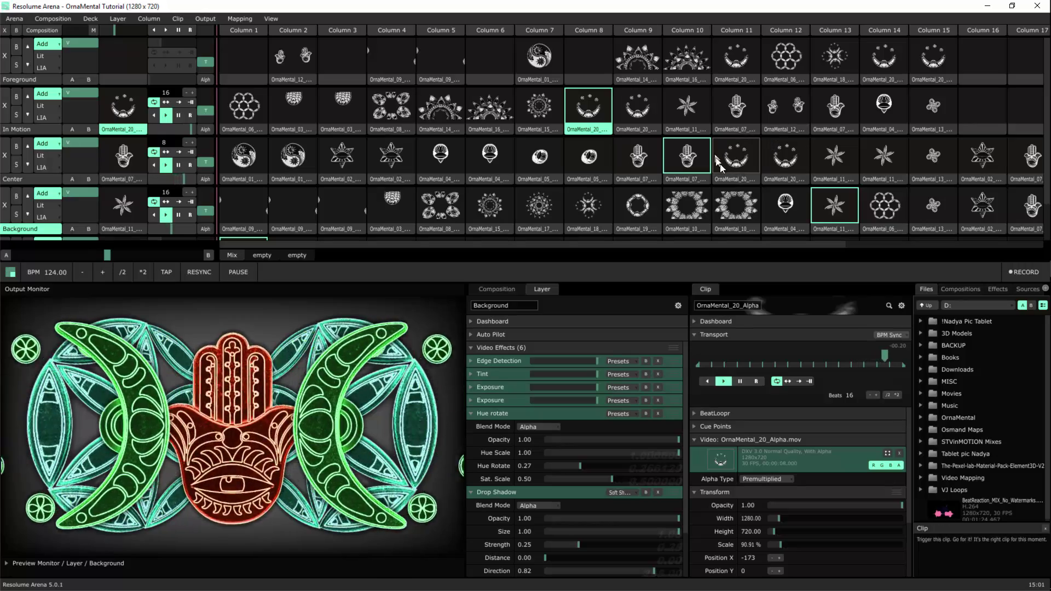
left_click(735, 207)
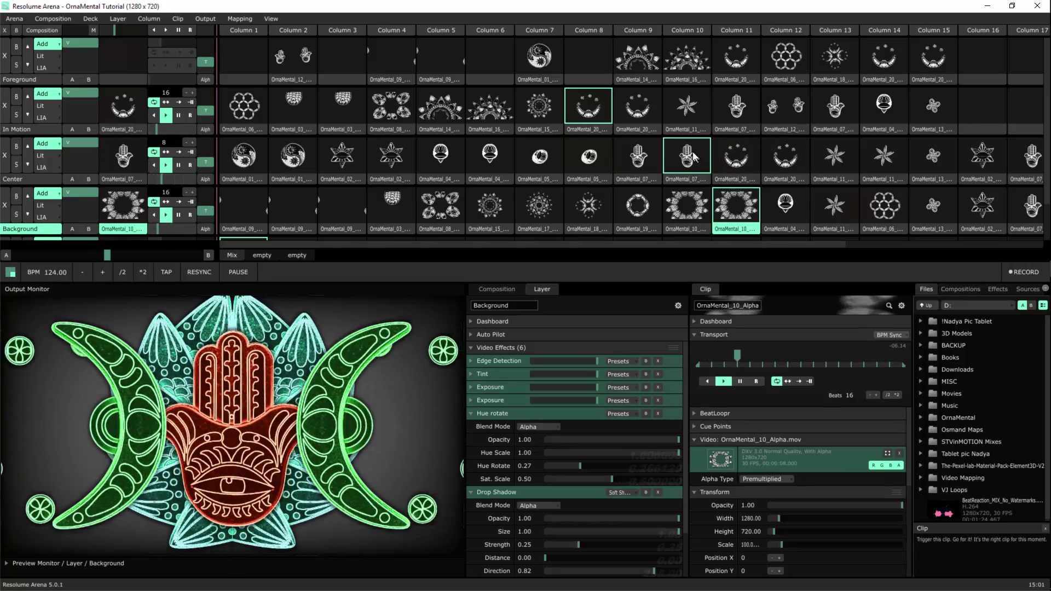
left_click(830, 162)
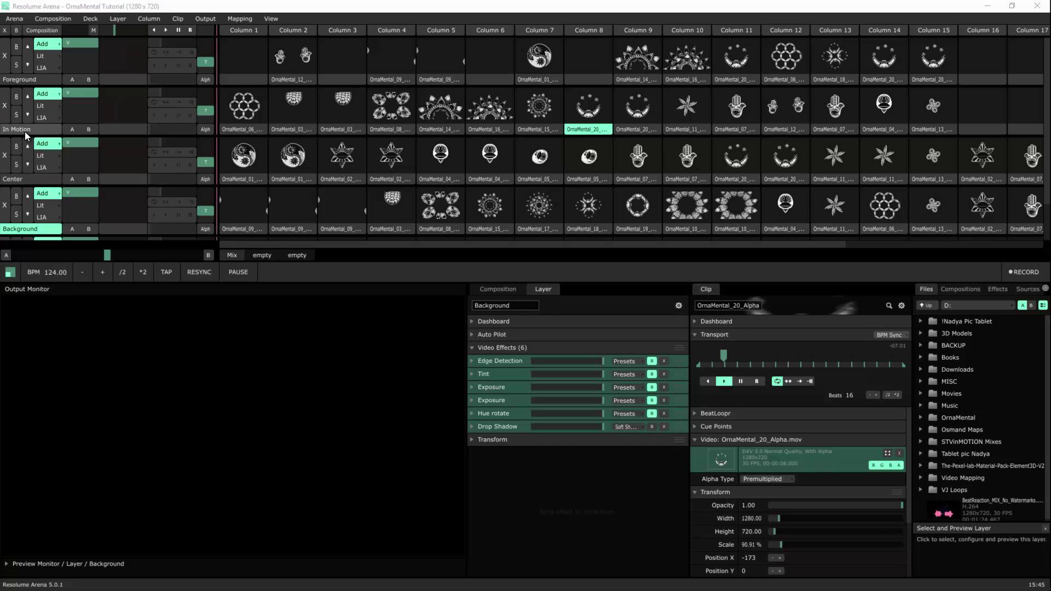
- Play OrnaMental_01 on Center, 15 on Background, 20 on Foreground and 16 on In Motion
left_click(249, 154)
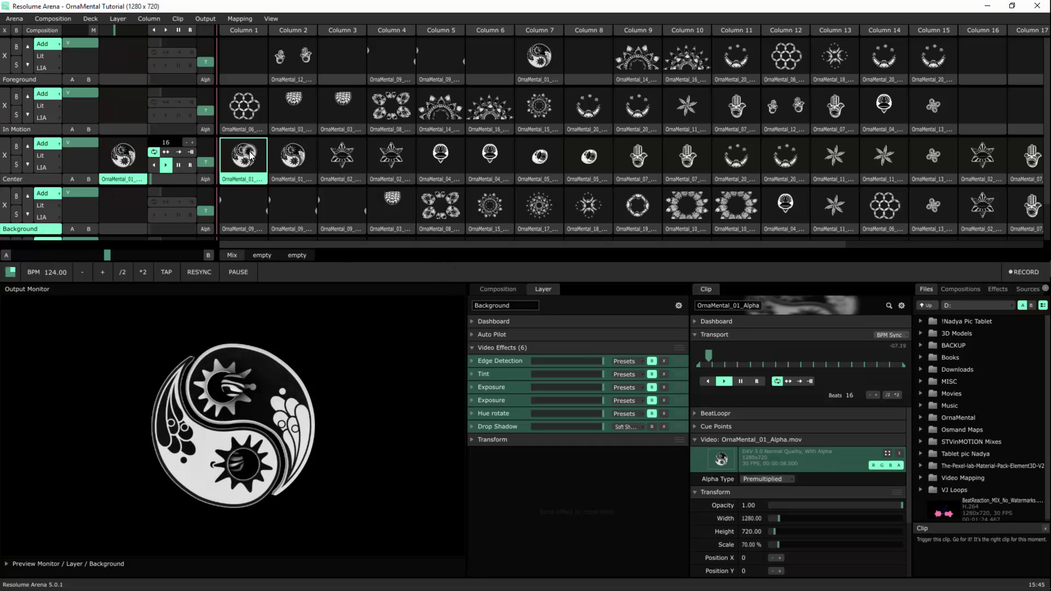
left_click(492, 206)
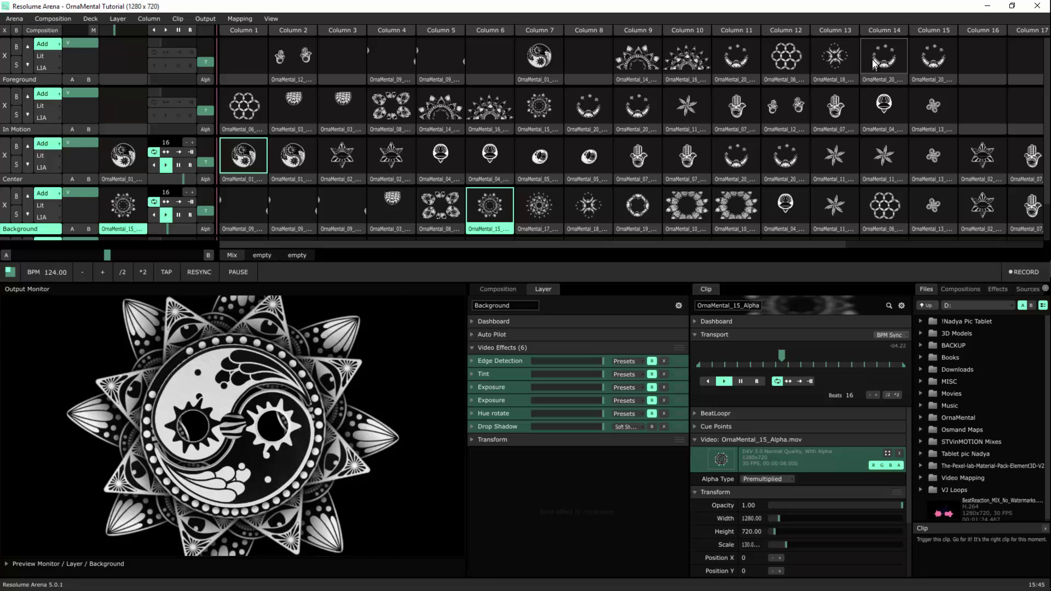
left_click(948, 54)
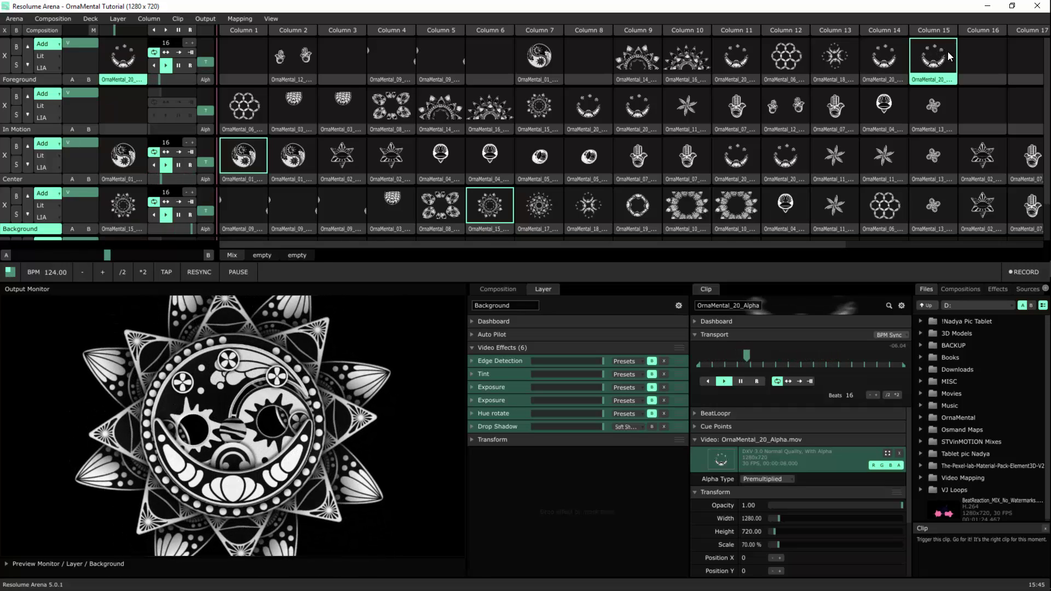
left_click(581, 113)
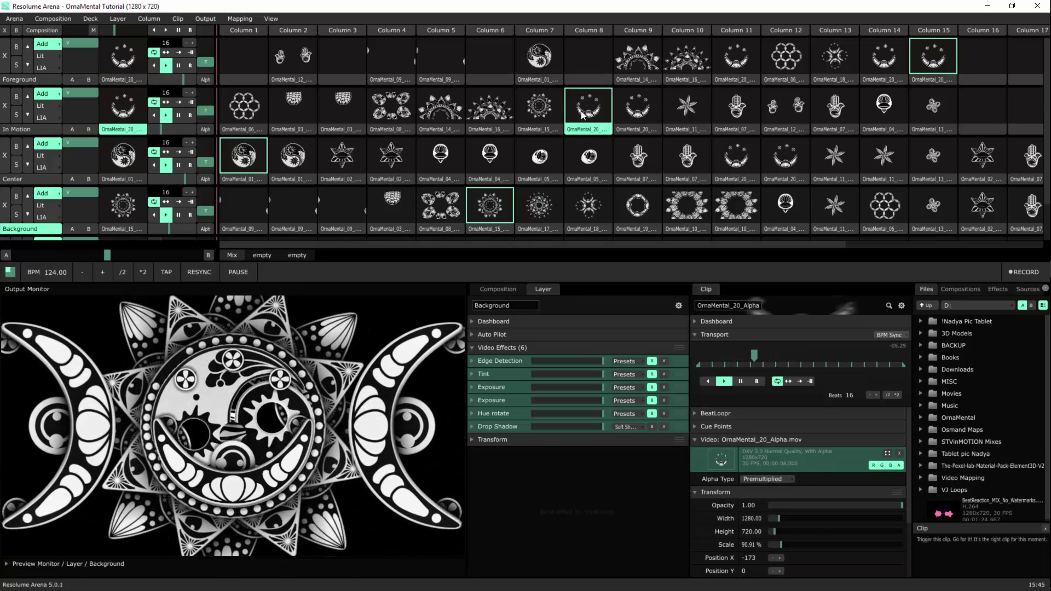
left_click(490, 107)
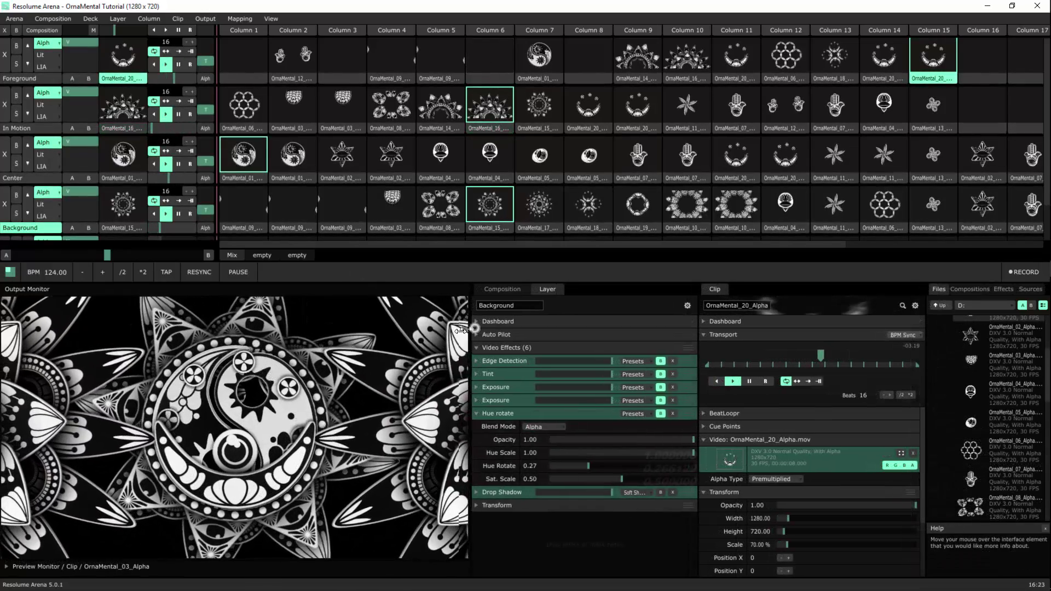
- Preview the Background layer alone in a narrowed monitor, then restore the layout and clear the output
left_click_drag(475, 328, 306, 346)
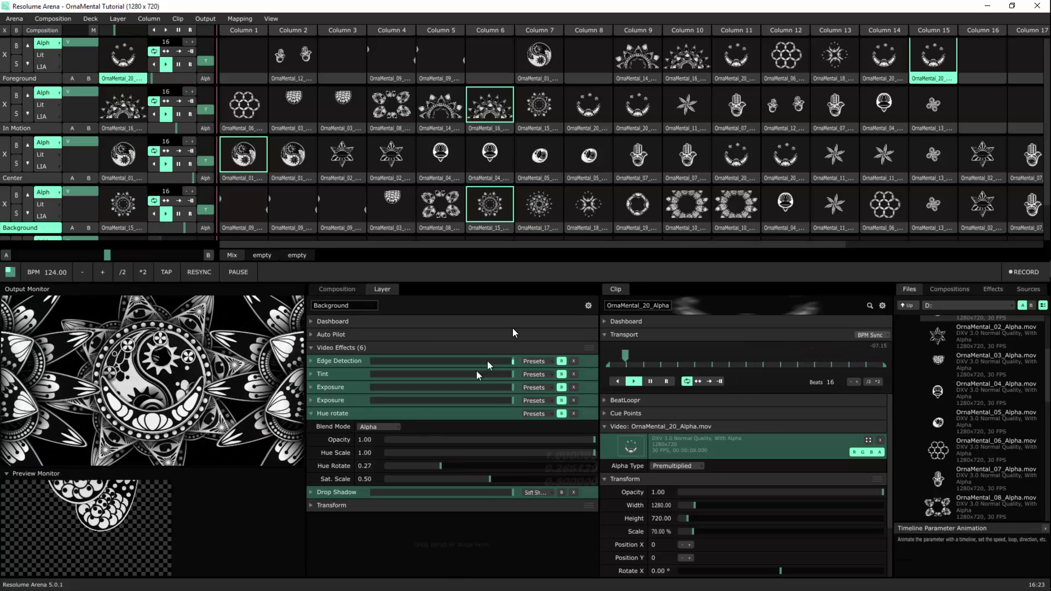
left_click(490, 227)
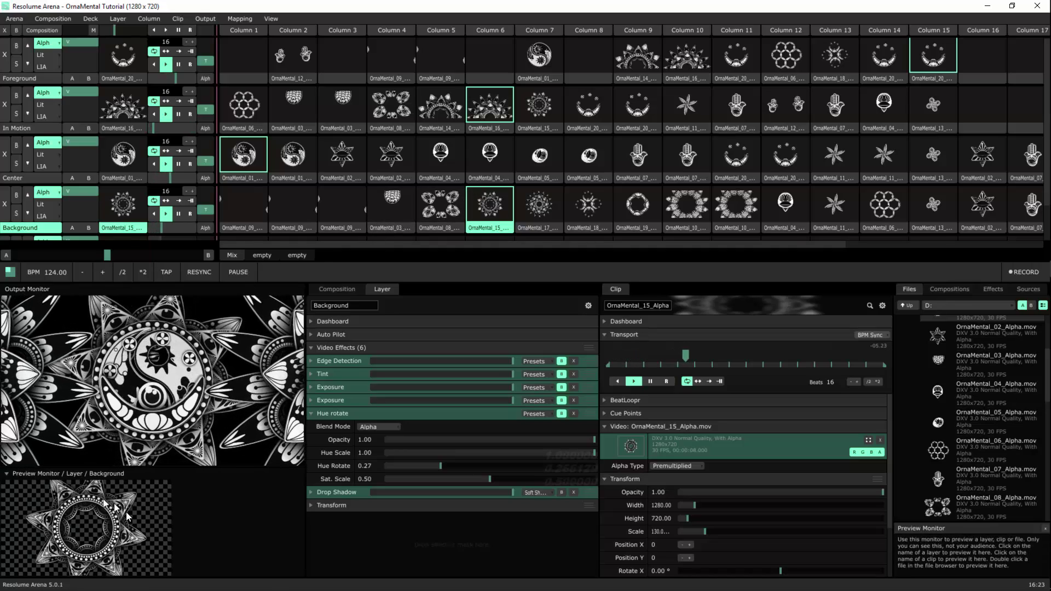
left_click(7, 473)
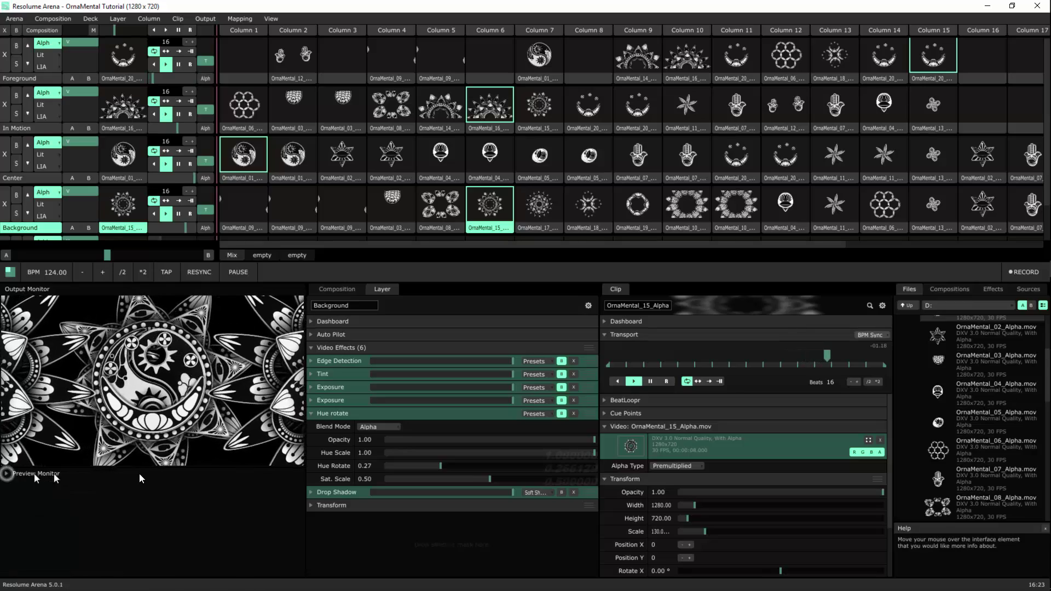
left_click_drag(306, 451, 475, 452)
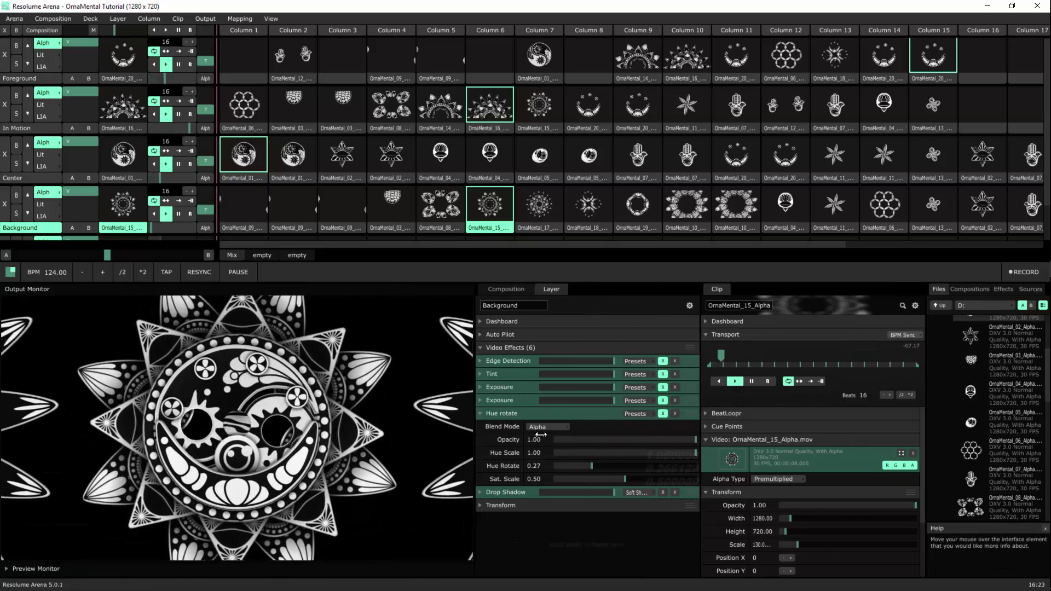
left_click(736, 58)
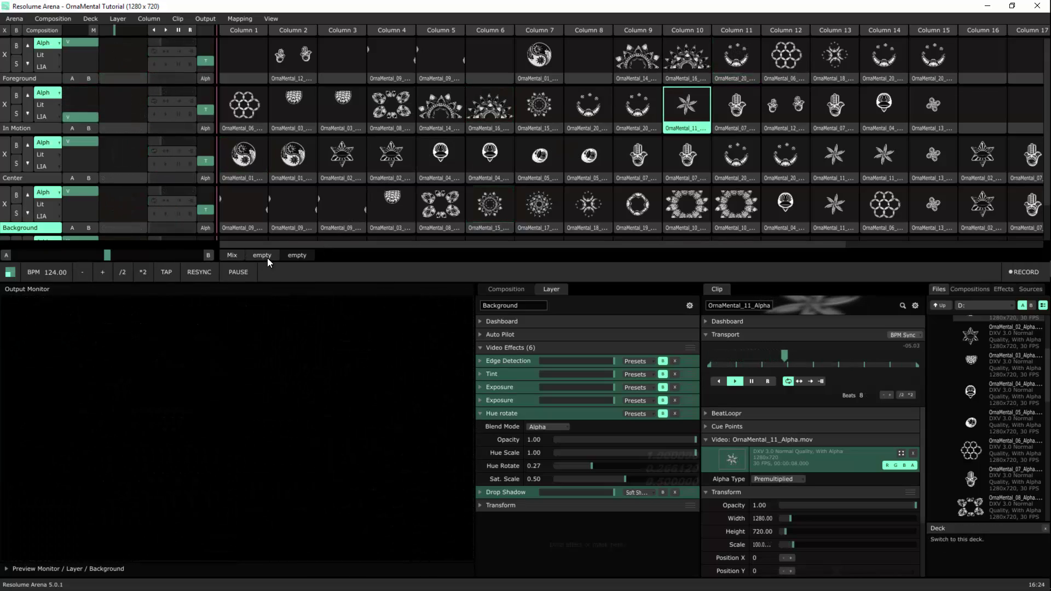
- Create the OrnaMental deck with loops 01–10 on Foreground and 11–20 on In Motion
left_click(263, 255)
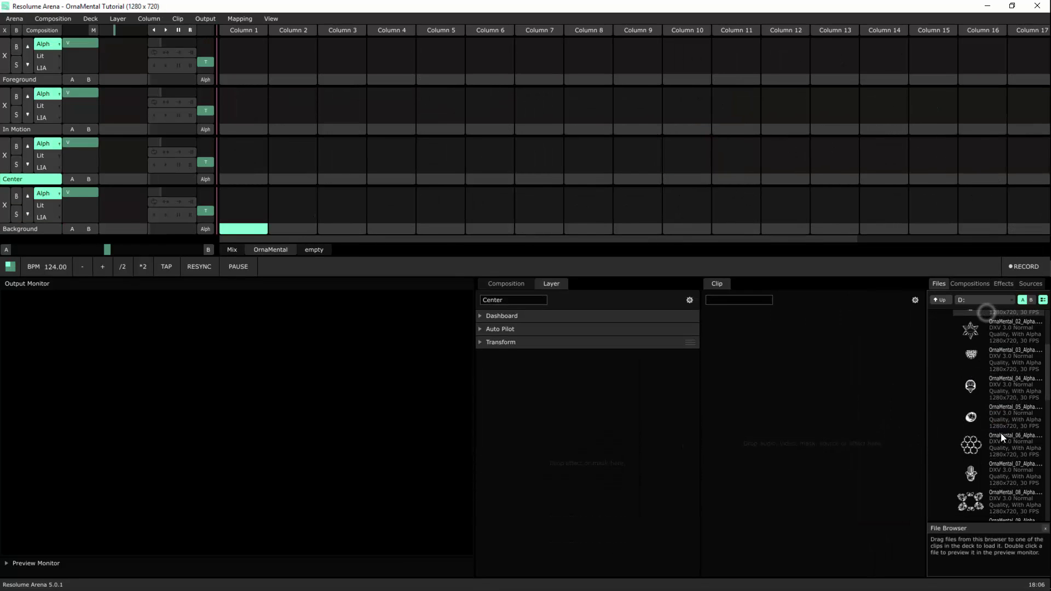
scroll(1002, 433, "down", 4)
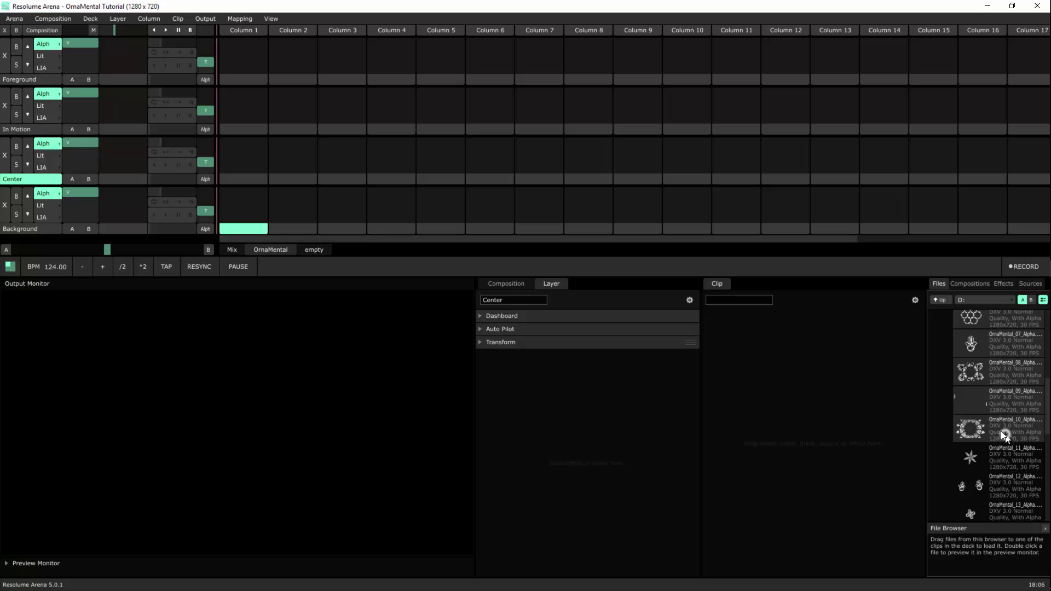
left_click_drag(1005, 435, 242, 61)
scroll(974, 453, "down", 3)
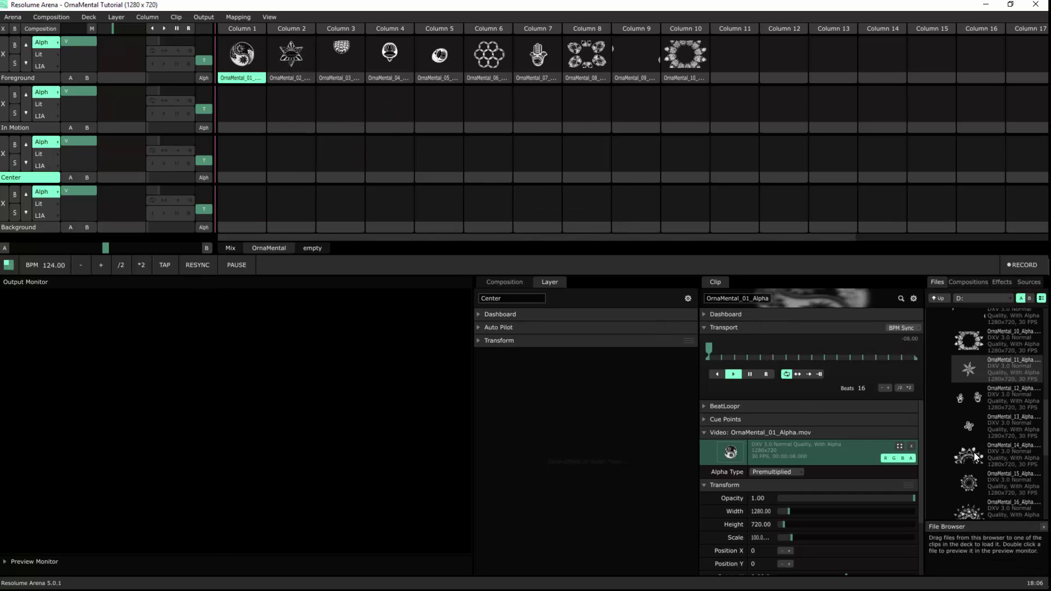
scroll(974, 453, "down", 2)
scroll(974, 453, "down", 2)
scroll(976, 492, "down", 3)
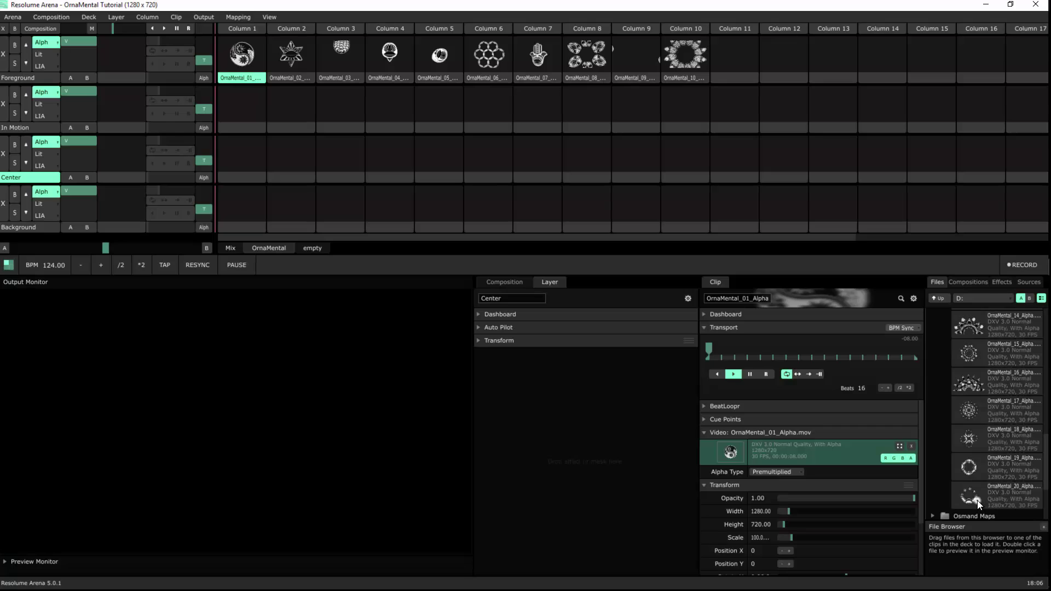
left_click_drag(233, 116, 236, 119)
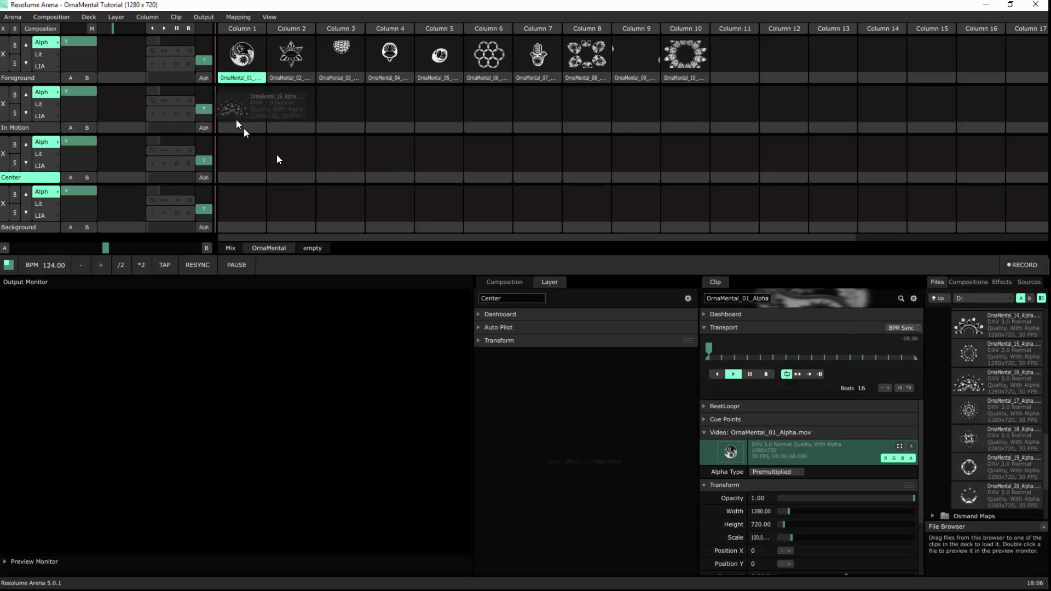
scroll(969, 397, "up", 3)
scroll(969, 397, "up", 3)
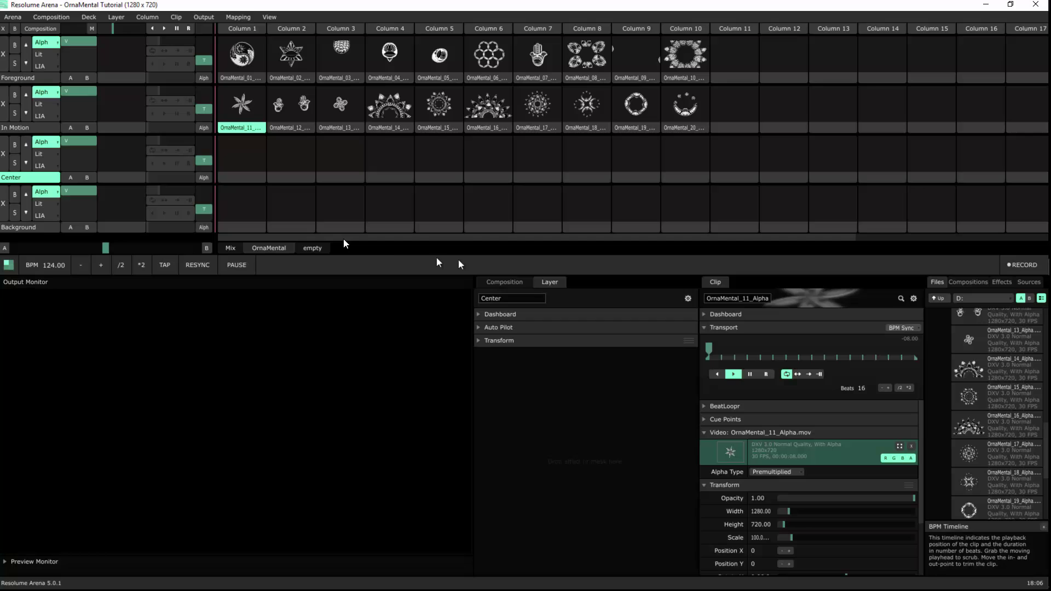
- Preview loops 01–03, moving 01 and 02 to Center and 03 to Background column 1
left_click(238, 59)
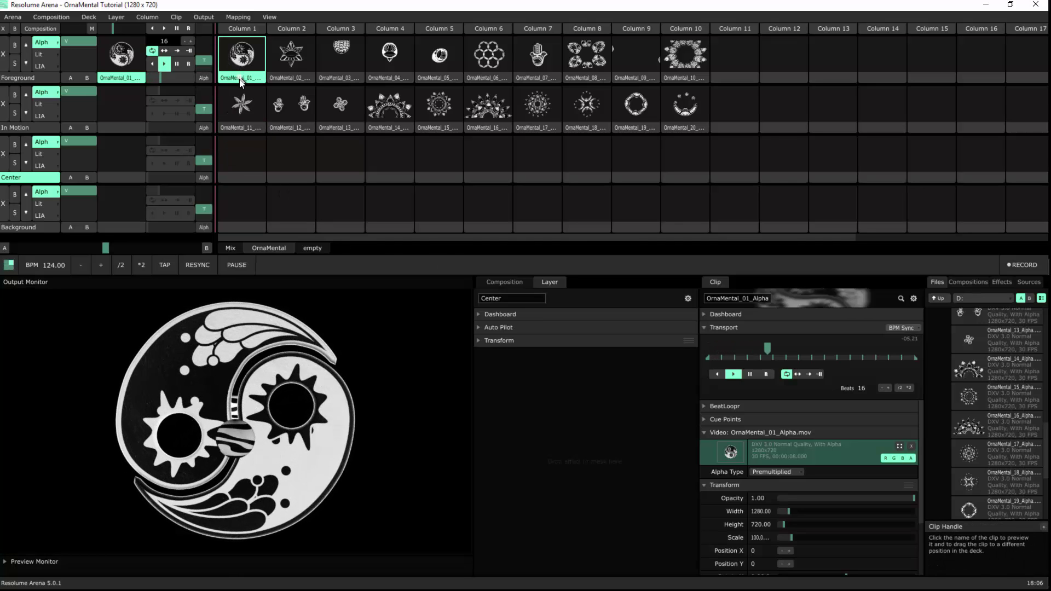
left_click_drag(240, 76, 238, 166)
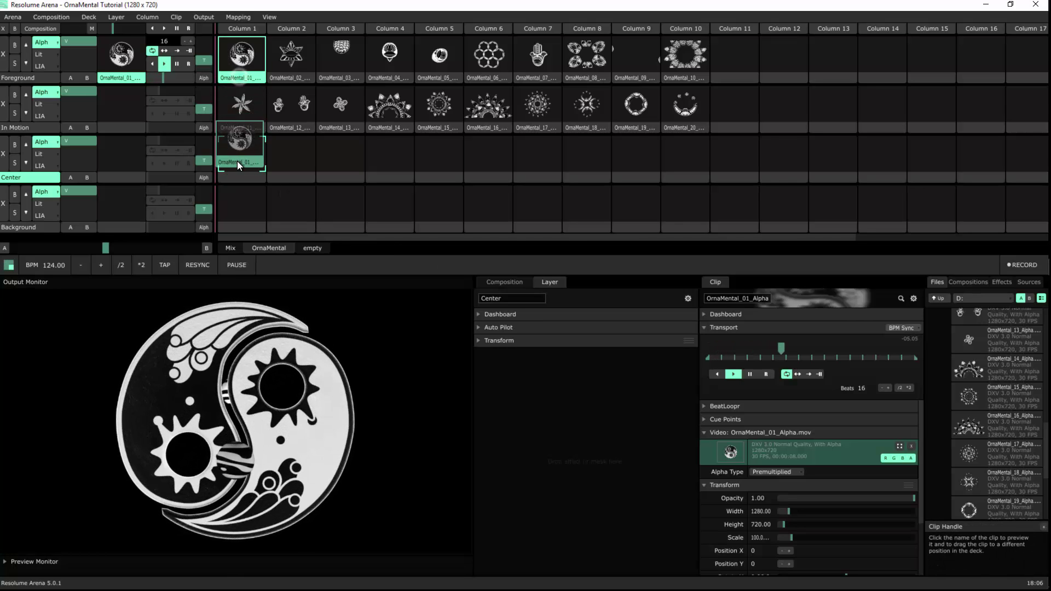
left_click(291, 55)
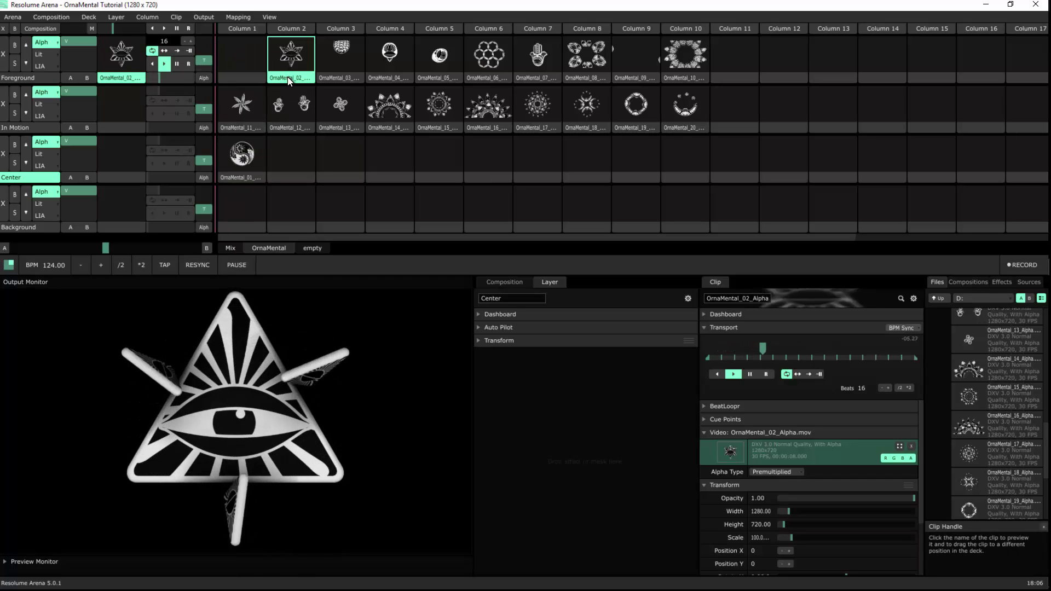
left_click_drag(288, 76, 343, 167)
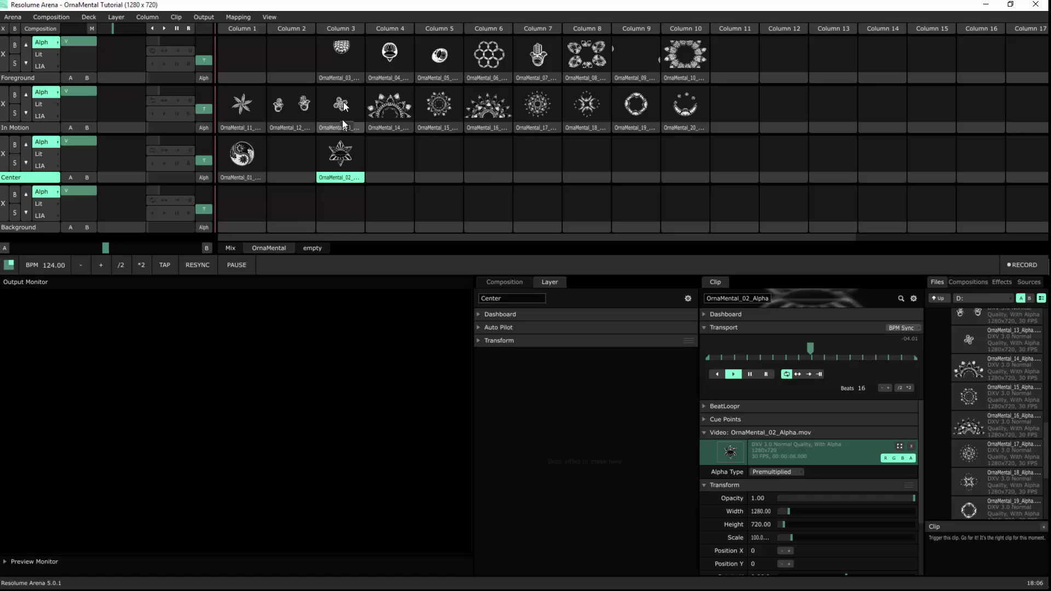
left_click(340, 55)
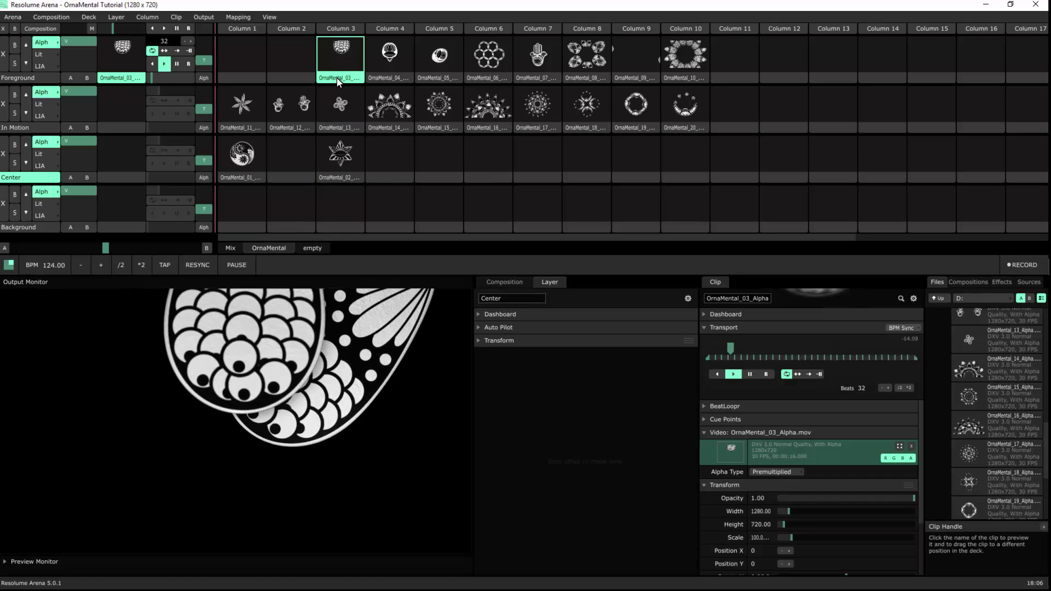
left_click_drag(337, 78, 239, 219)
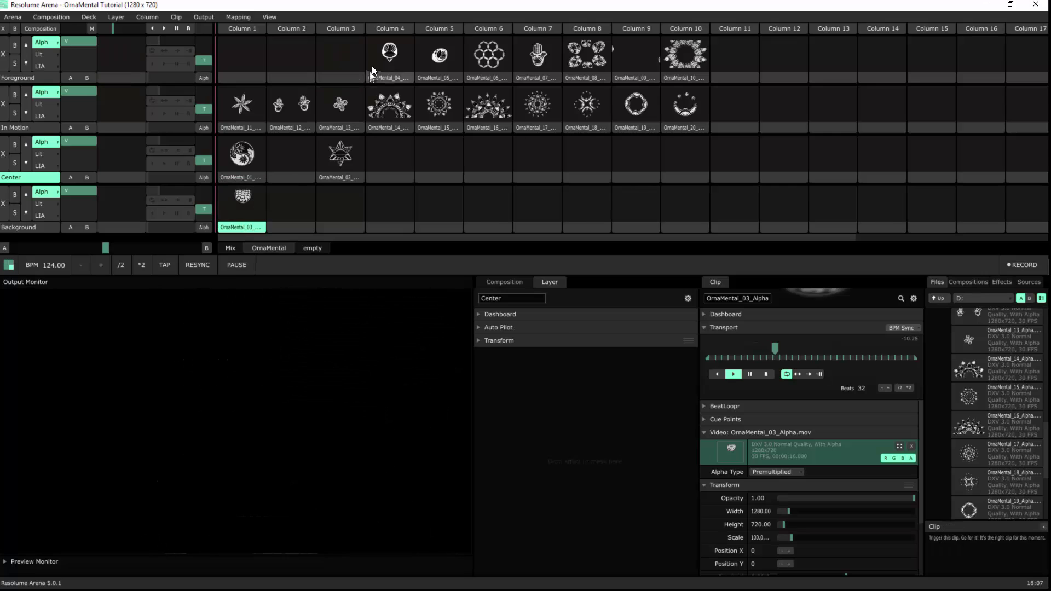
- Preview loops 04–06, placing 04 in Center column 5, 05 in Center, 06 in Background
left_click(379, 53)
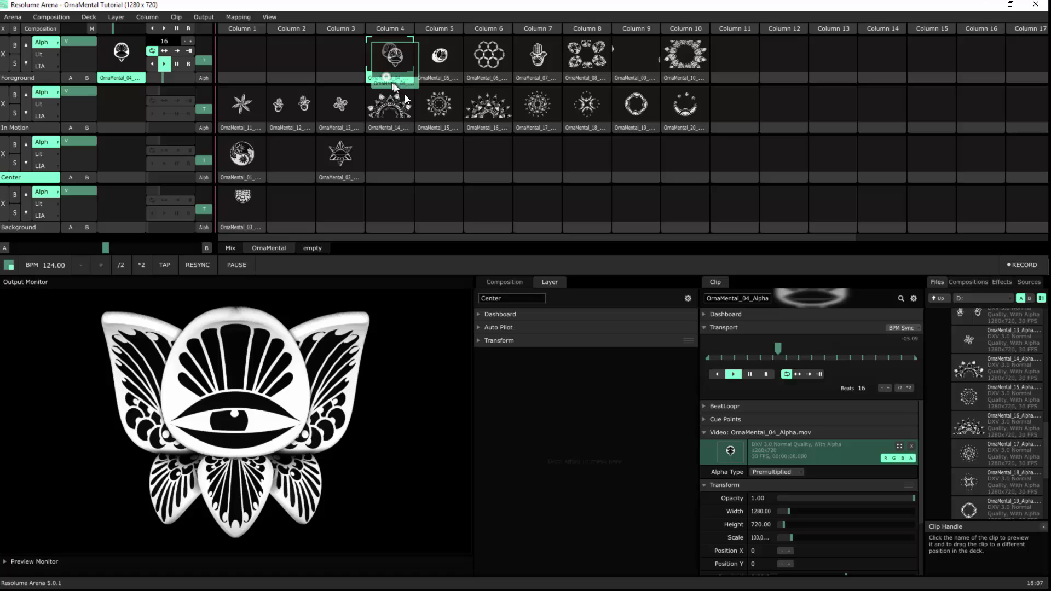
left_click_drag(386, 77, 438, 170)
left_click(432, 55)
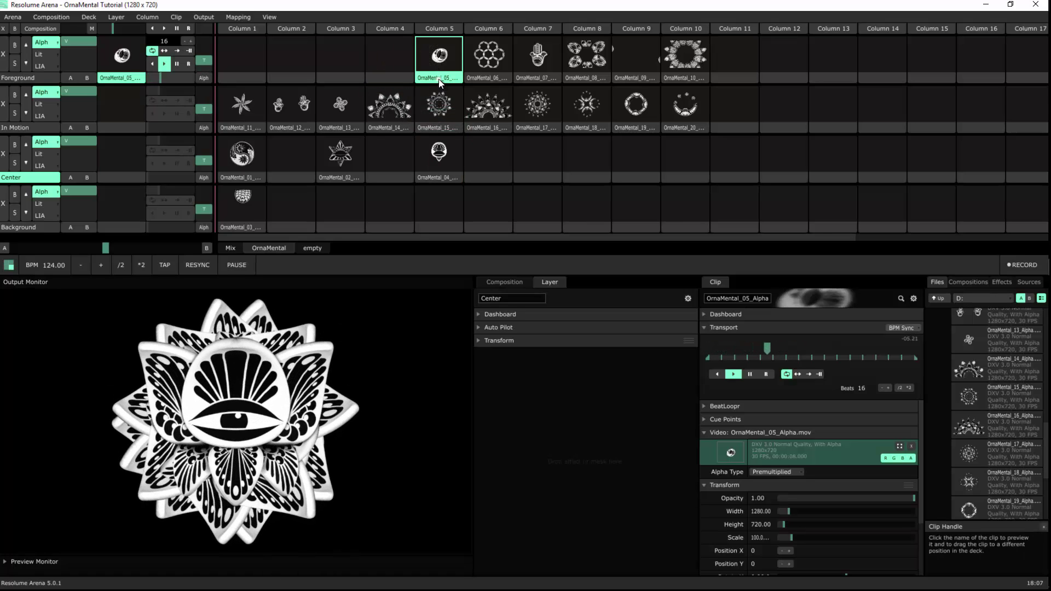
left_click_drag(439, 79, 534, 165)
left_click(488, 57)
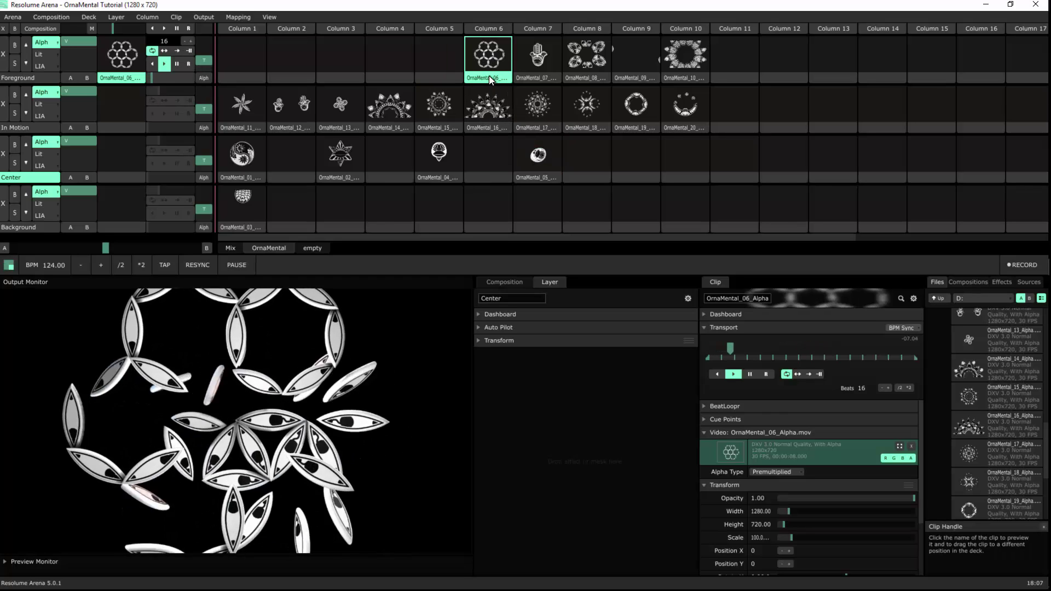
left_click_drag(492, 79, 302, 218)
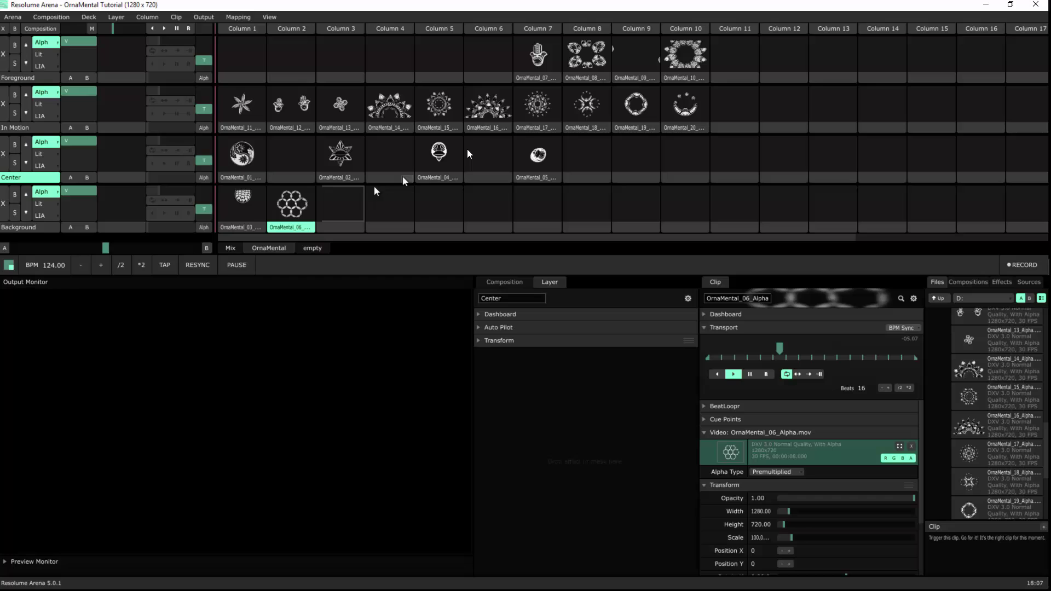
- Move OrnaMental_07 to Center column 9 and loops 08, 09, 10 onto Background
left_click(535, 57)
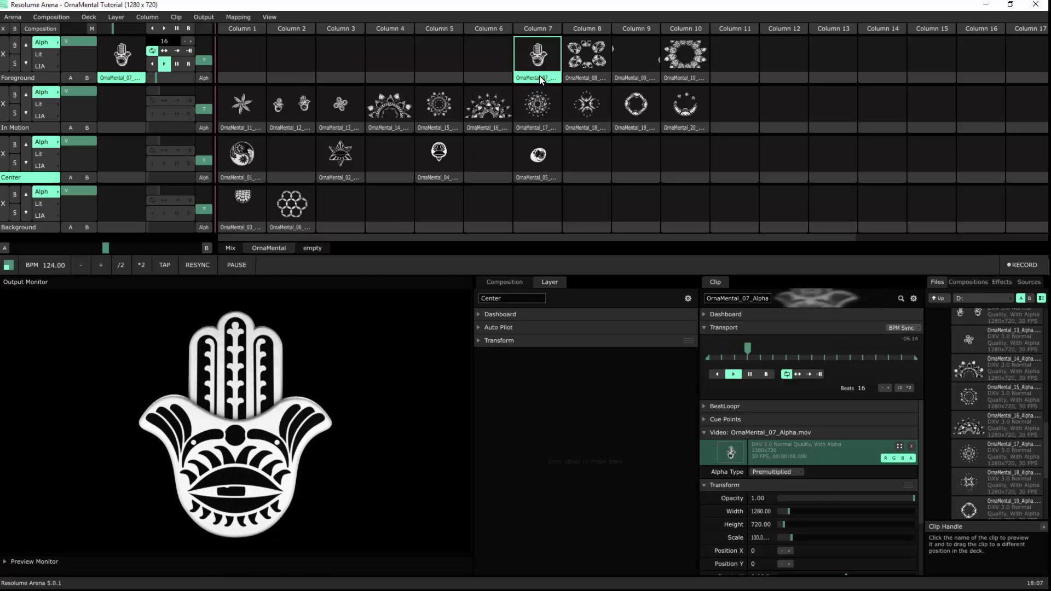
left_click_drag(539, 76, 637, 160)
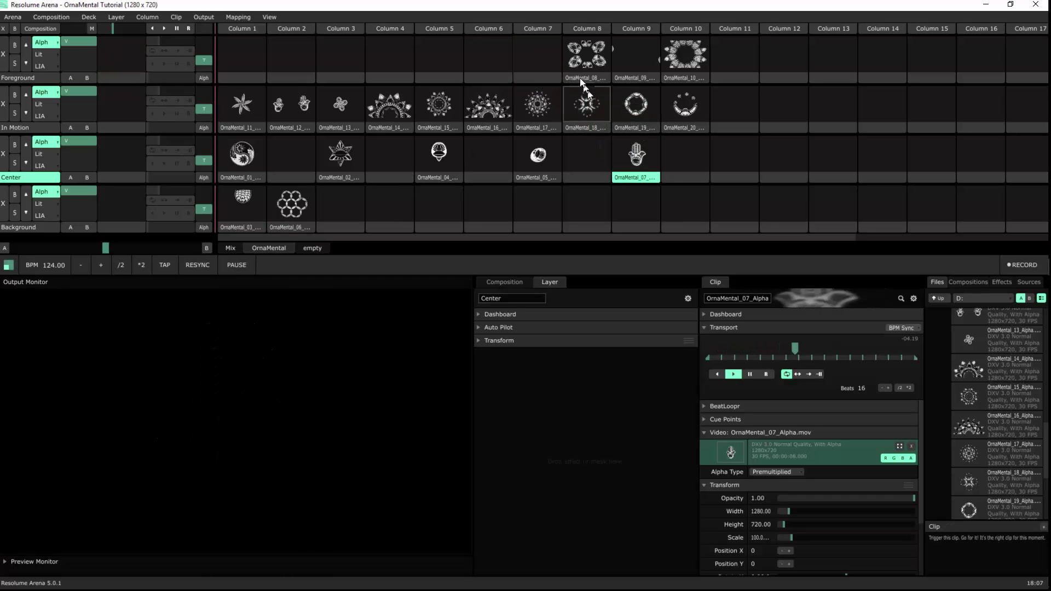
left_click(587, 57)
left_click_drag(588, 78, 342, 210)
left_click(623, 51)
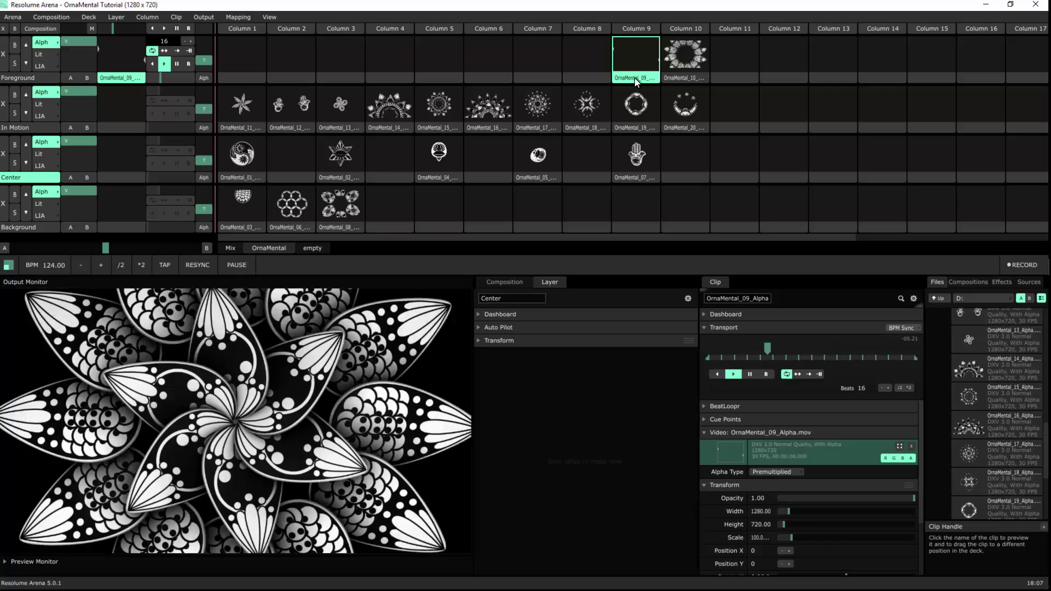
left_click_drag(635, 78, 396, 220)
left_click(684, 69)
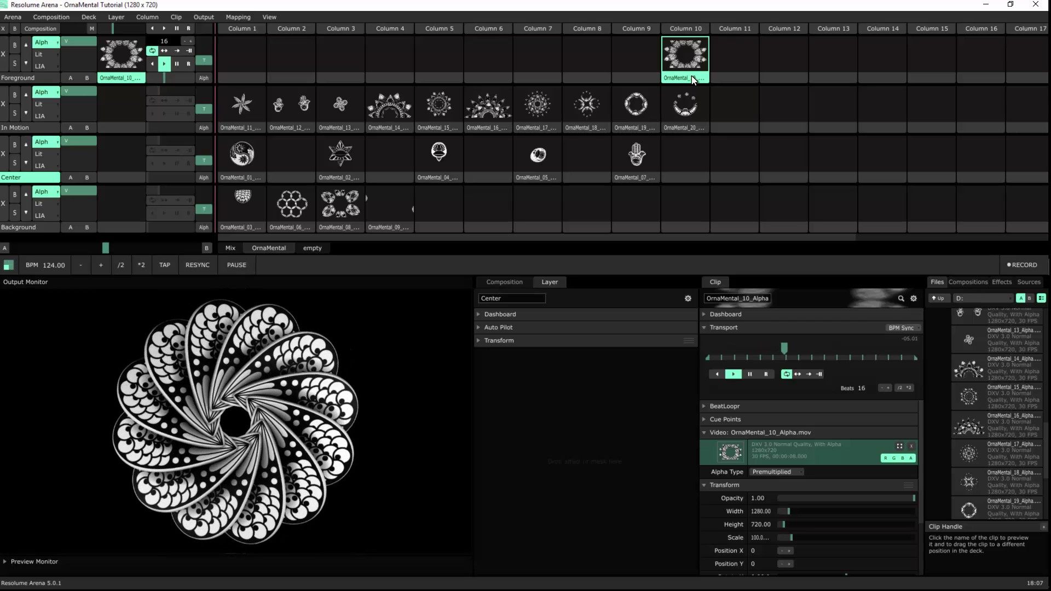
left_click_drag(692, 76, 448, 214)
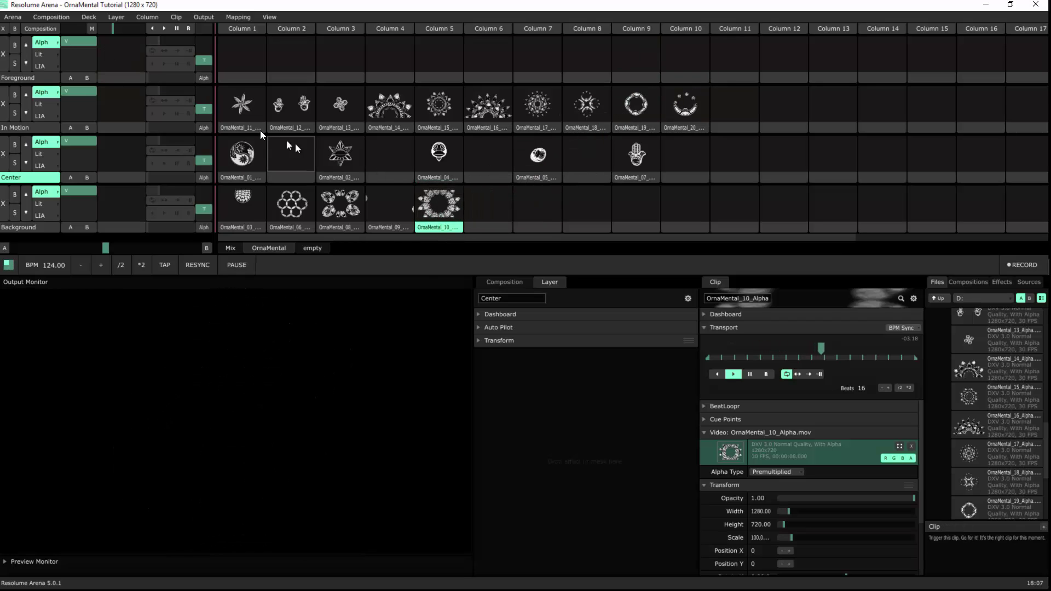
- Place loops 11 and 13 in Center, 12 in Foreground column 1, 14 in In Motion column 1
left_click(226, 107)
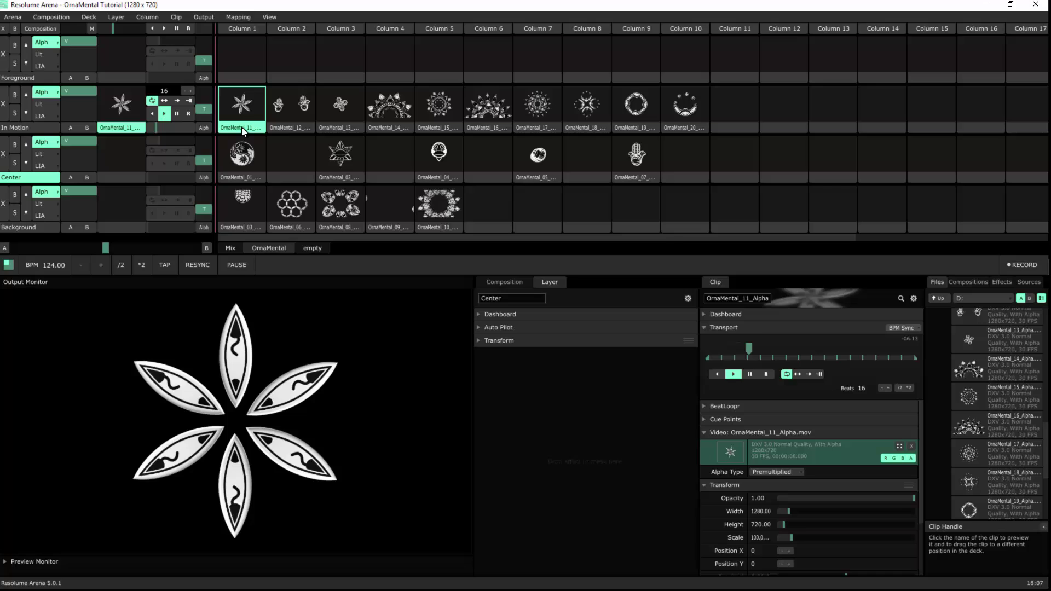
left_click_drag(241, 127, 741, 164)
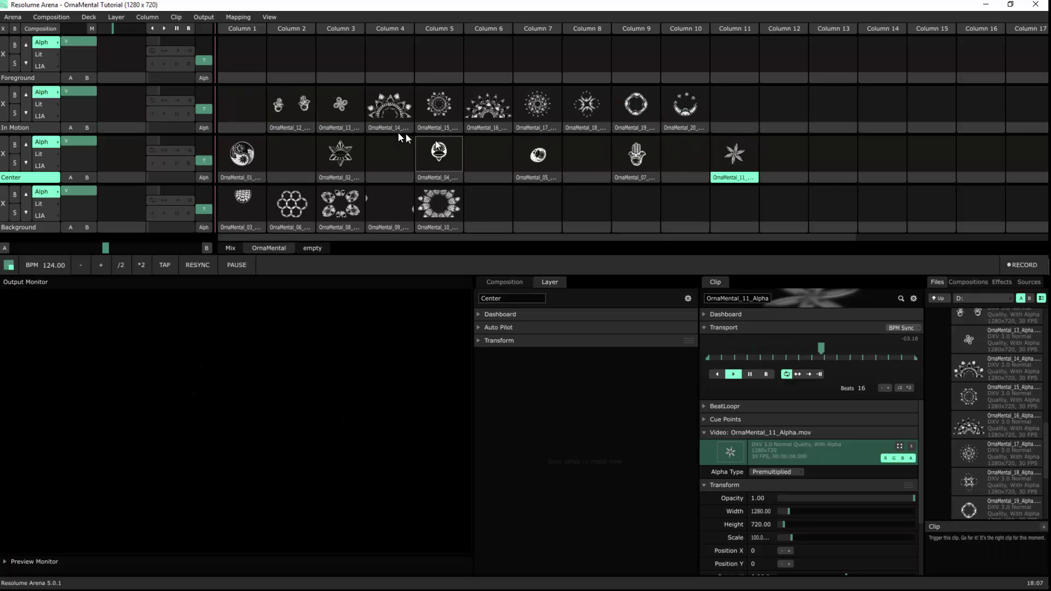
left_click(292, 112)
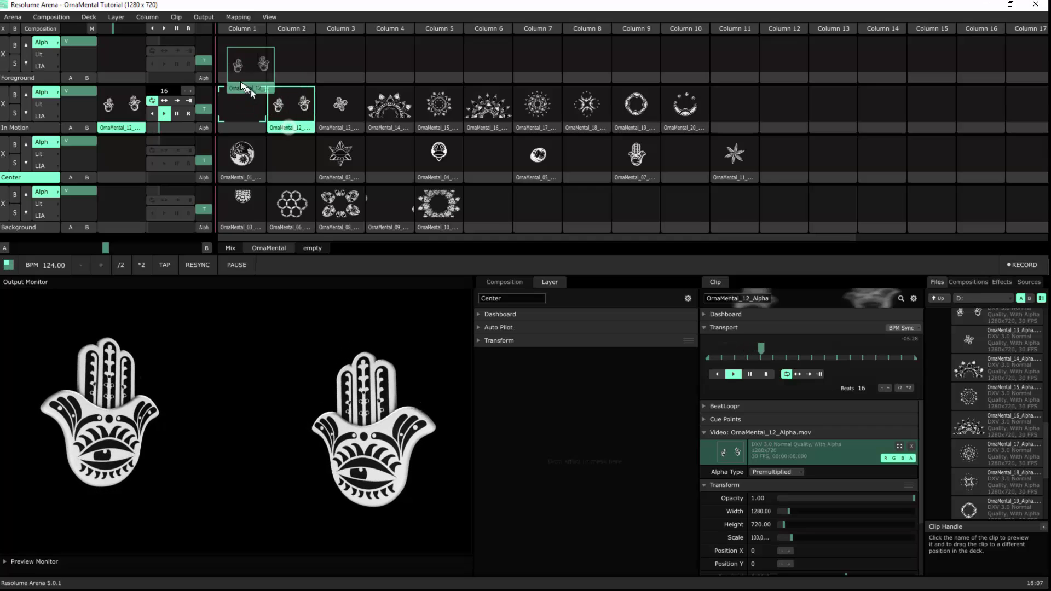
left_click_drag(288, 128, 240, 67)
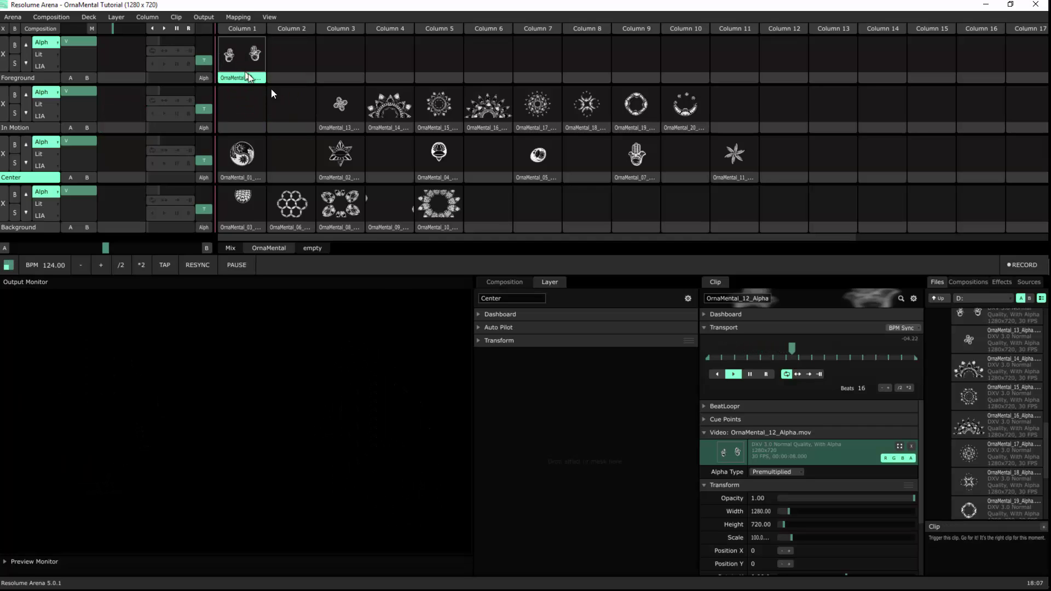
left_click(339, 109)
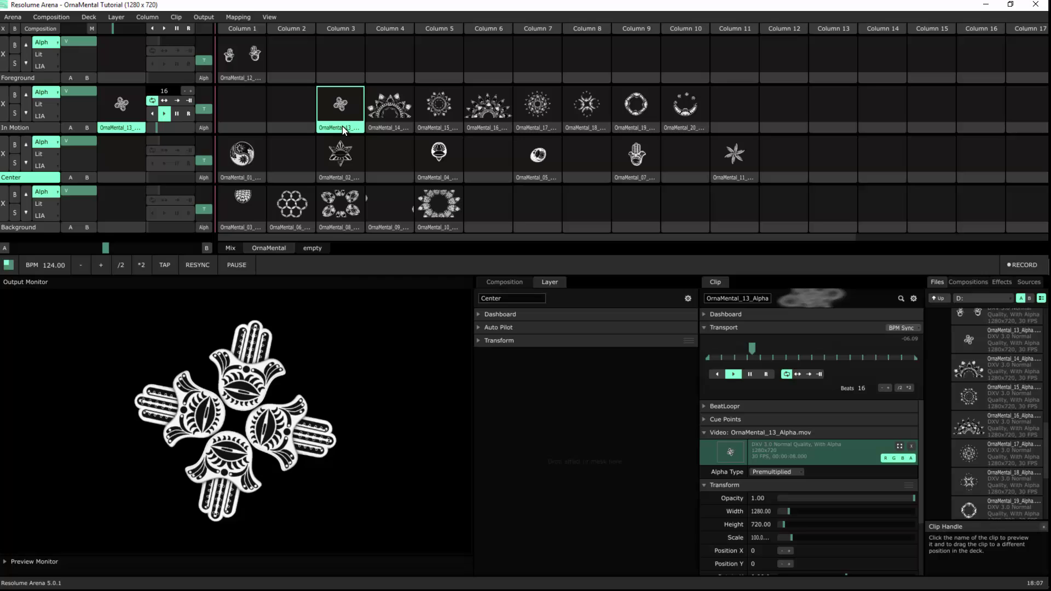
left_click_drag(343, 126, 809, 164)
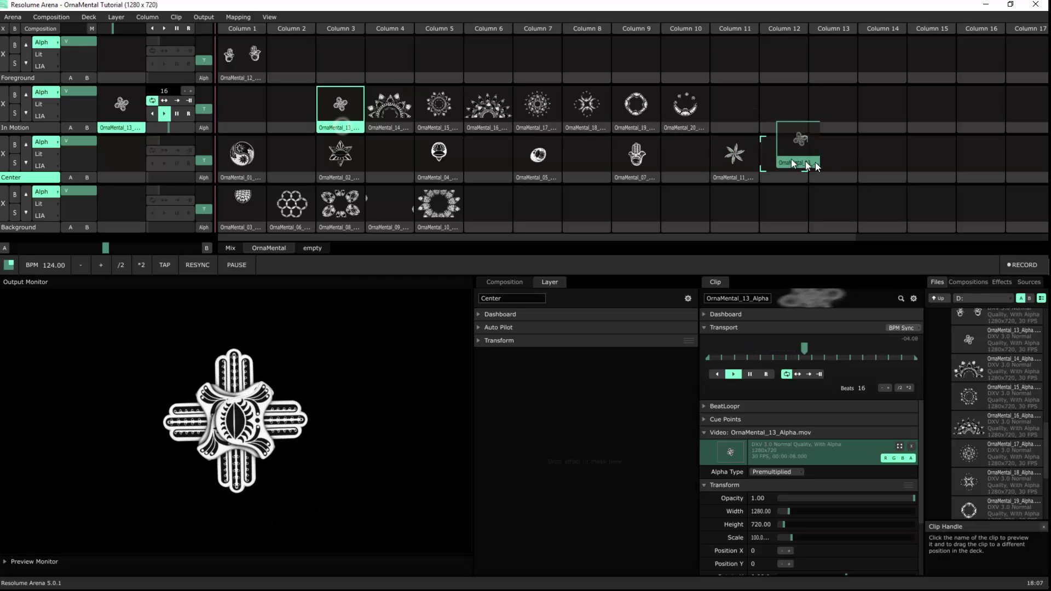
left_click(390, 107)
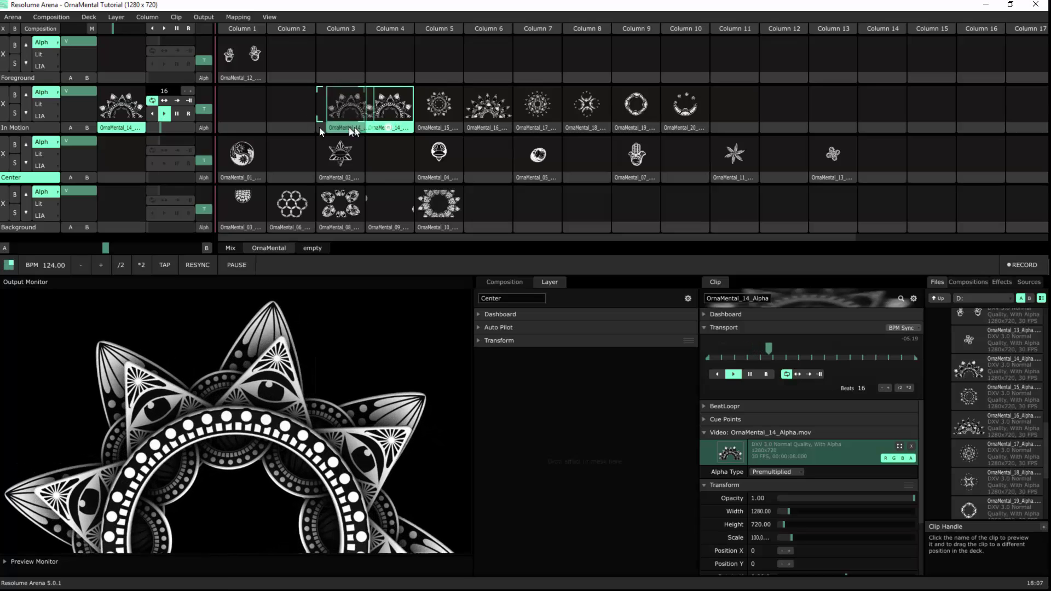
left_click_drag(389, 127, 244, 128)
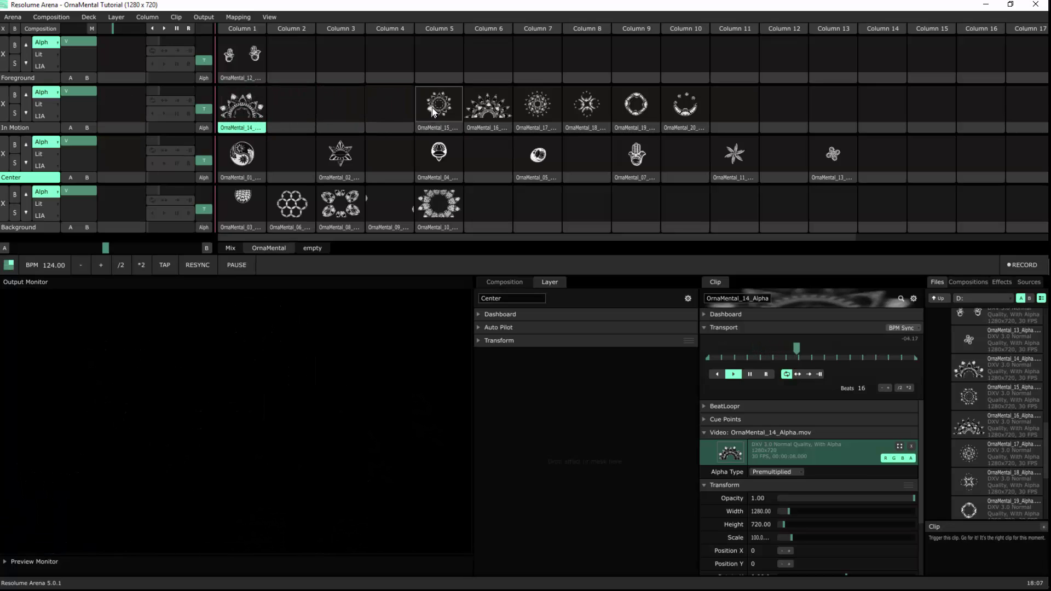
- Move loops 15, 17 and 18 to Background and 16 to In Motion column 2
left_click(432, 108)
left_click_drag(438, 125, 487, 216)
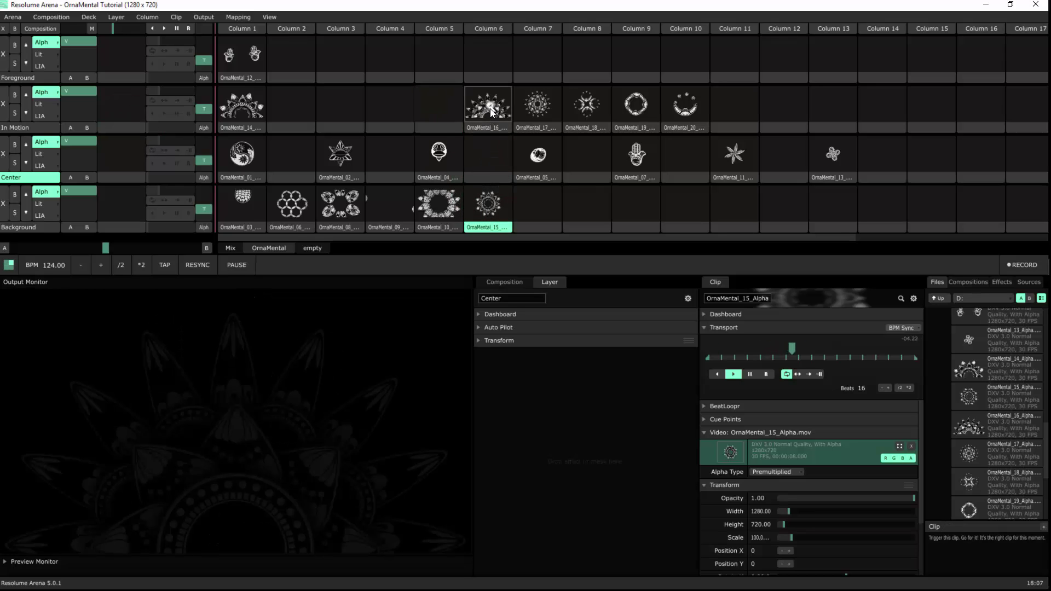
left_click(490, 107)
left_click_drag(486, 128, 290, 127)
left_click(531, 106)
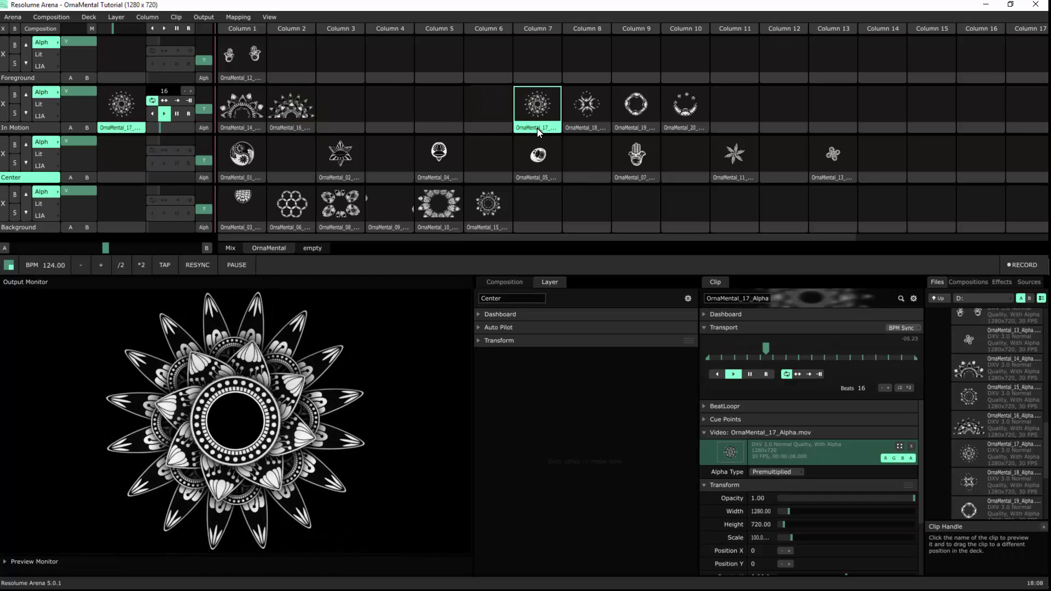
left_click_drag(537, 128, 538, 218)
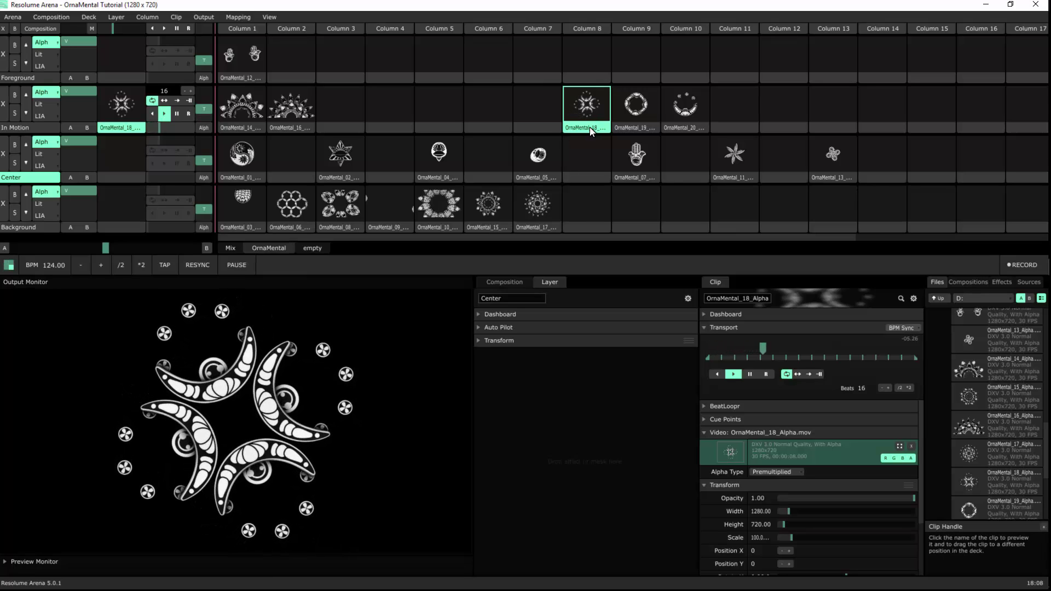
left_click_drag(589, 127, 586, 213)
- Place OrnaMental_19 on Background and OrnaMental_20 on Center
left_click(635, 105)
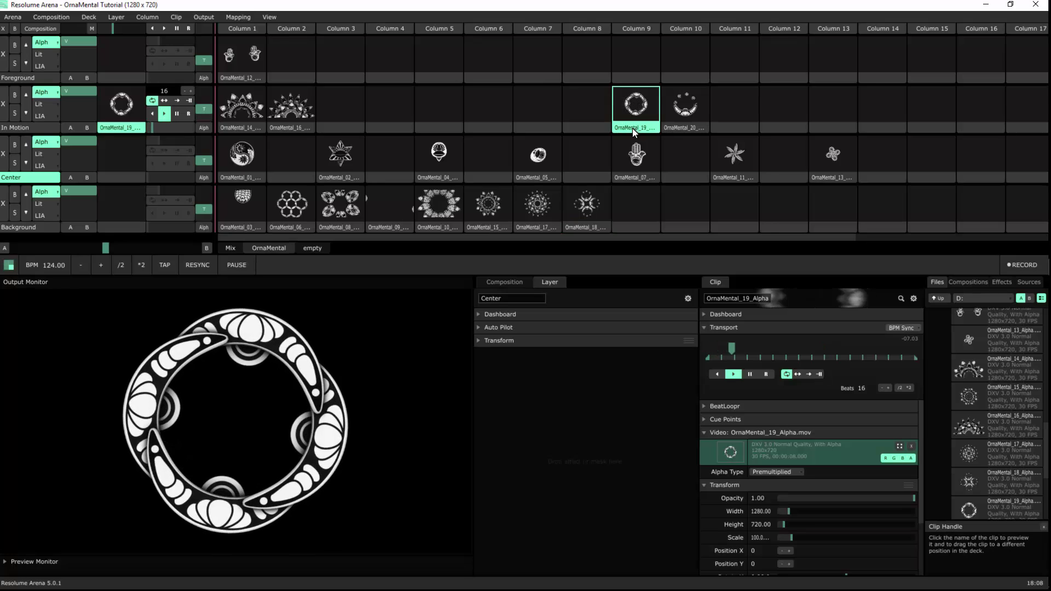
left_click_drag(635, 130, 636, 215)
left_click(685, 105)
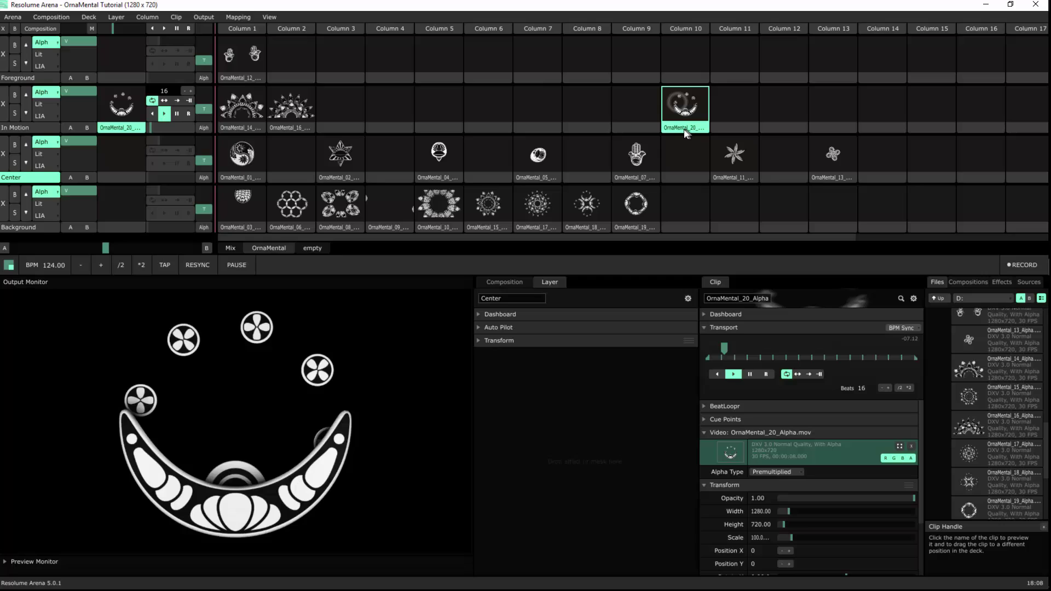
mouse_move(682, 126)
left_mouse_down()
mouse_move(925, 151)
mouse_move(930, 168)
left_mouse_up()
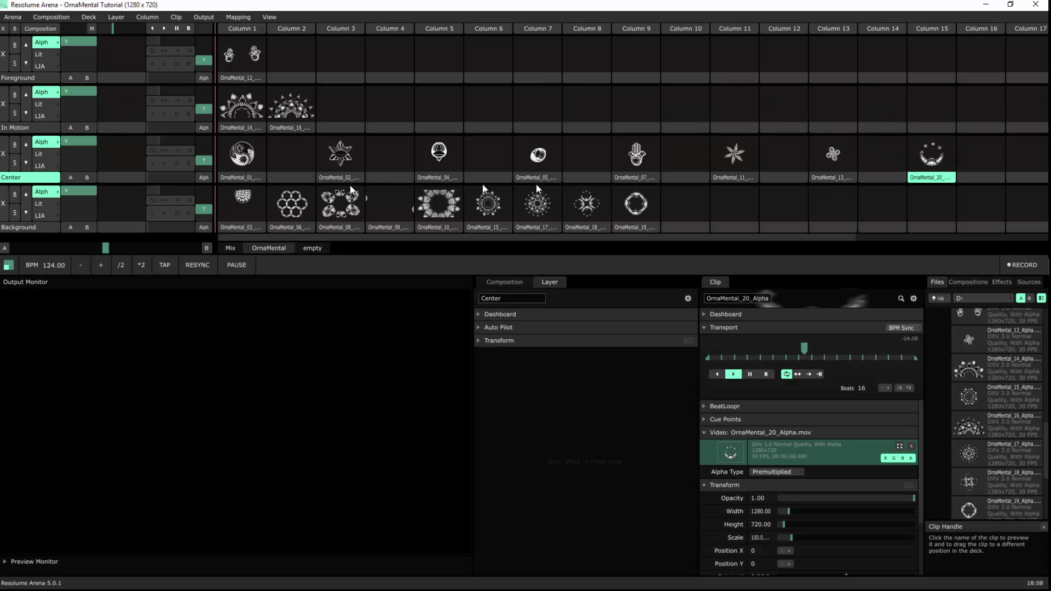
- Select the Center layer's OrnaMental_01, 02, 04, 07 and 11 clips together
left_click(249, 178)
left_click(339, 179, "ctrl")
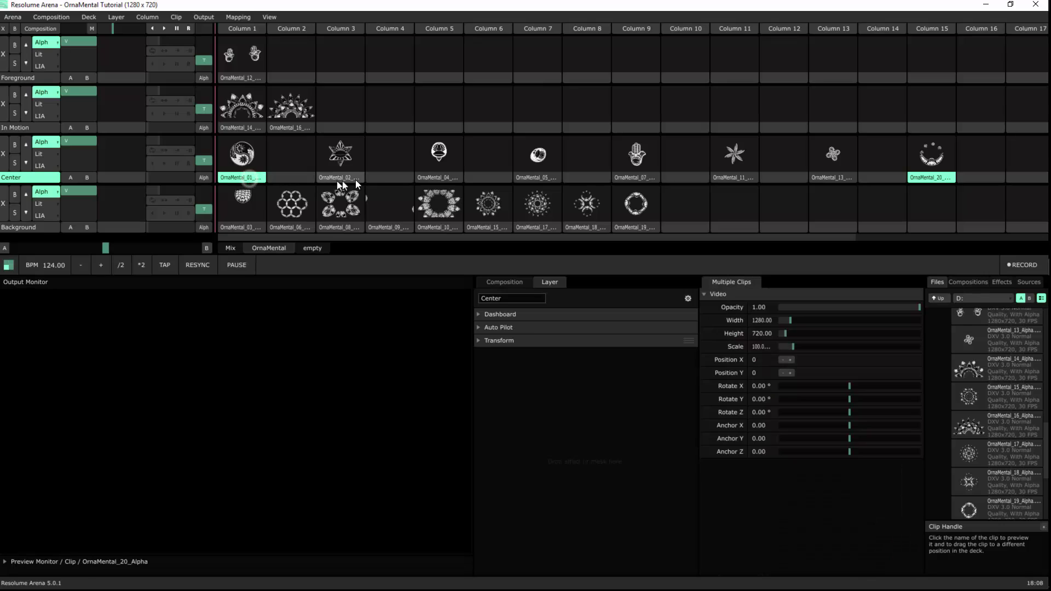
left_click(447, 177, "ctrl")
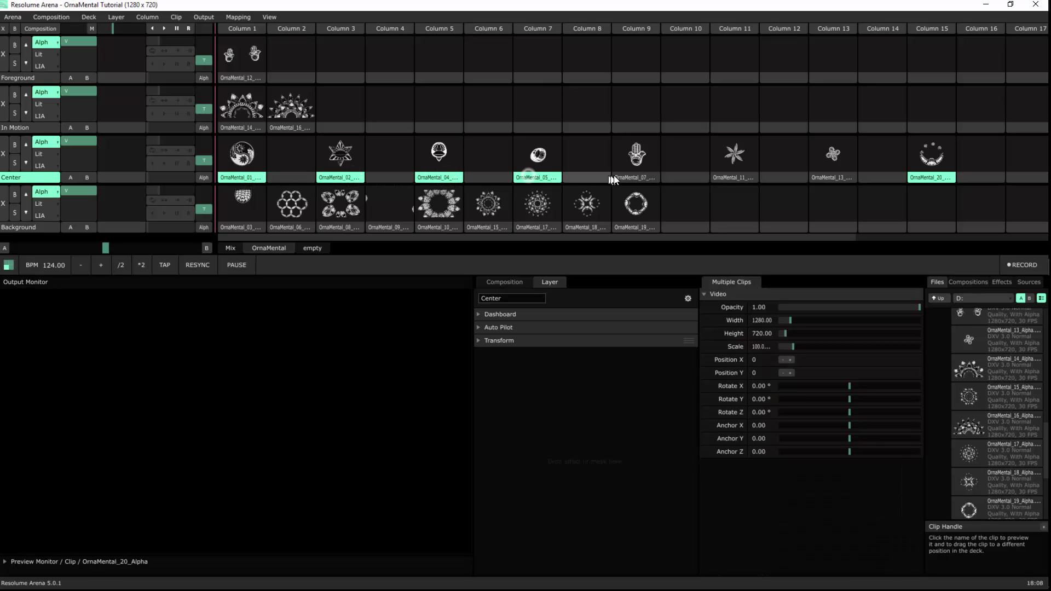
left_click(632, 178, "ctrl")
left_click(734, 178, "ctrl")
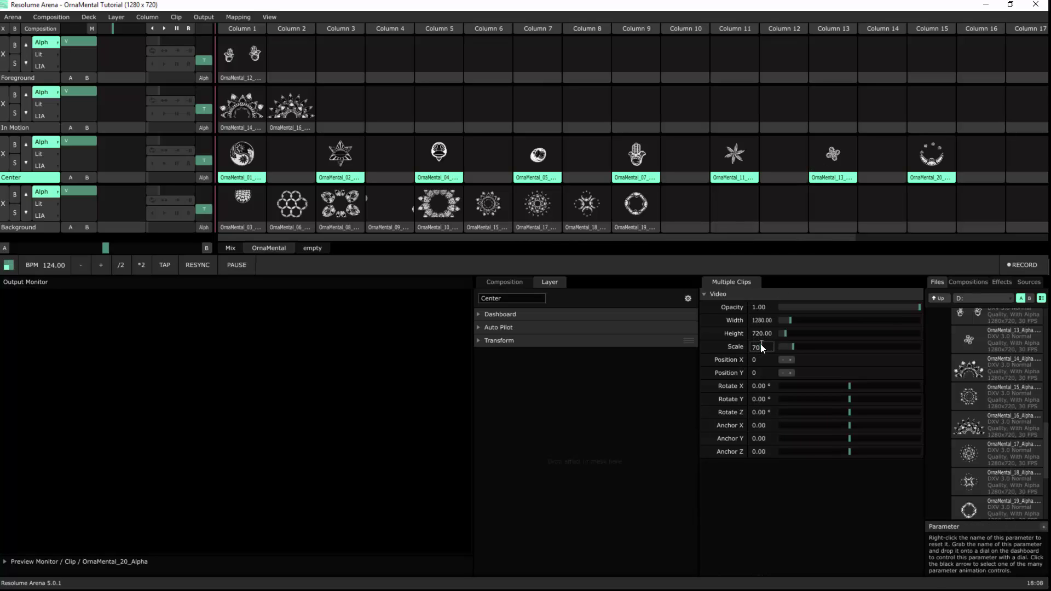
- Trigger OrnaMental_01, 02 and 04 in turn, then the yin-yang loop again
left_click(244, 152)
left_click(337, 162)
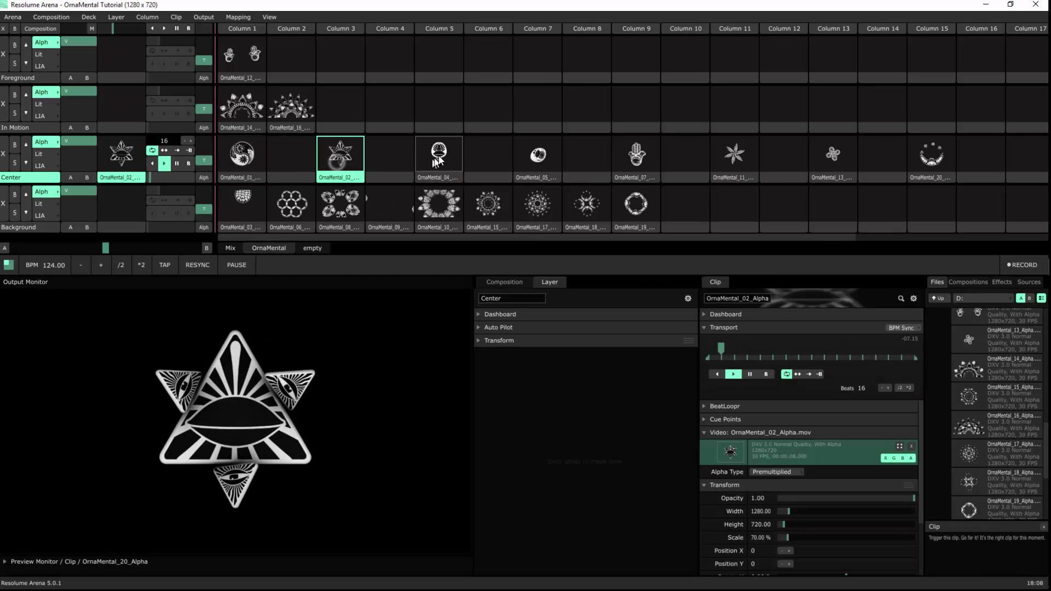
left_click(439, 155)
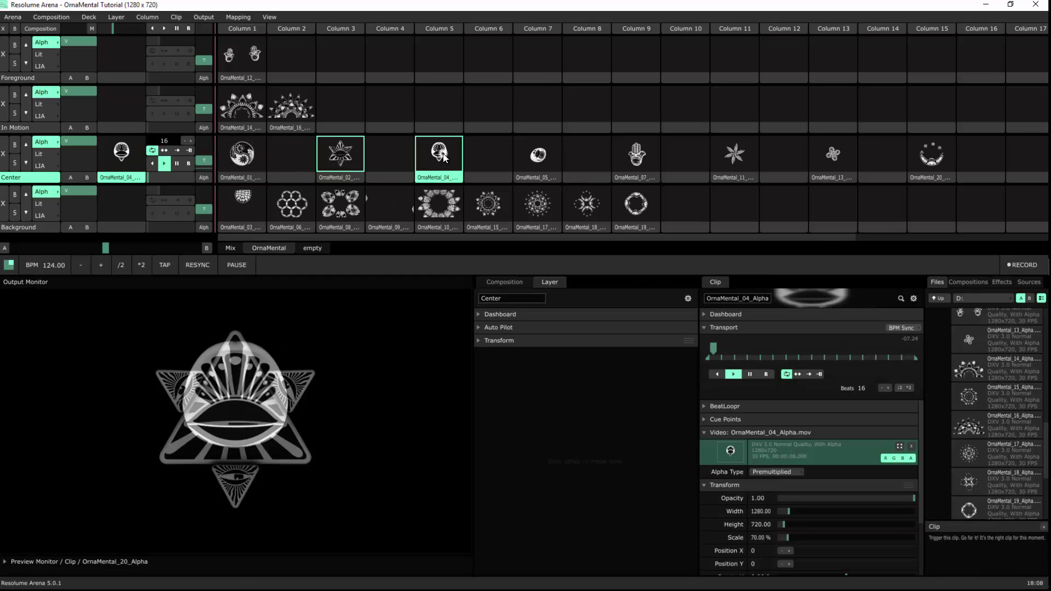
left_click(235, 175)
- Copy the yin-yang loop to column 2 and BPM-sync its scale pulse starting at 60
left_click_drag(235, 175, 290, 169)
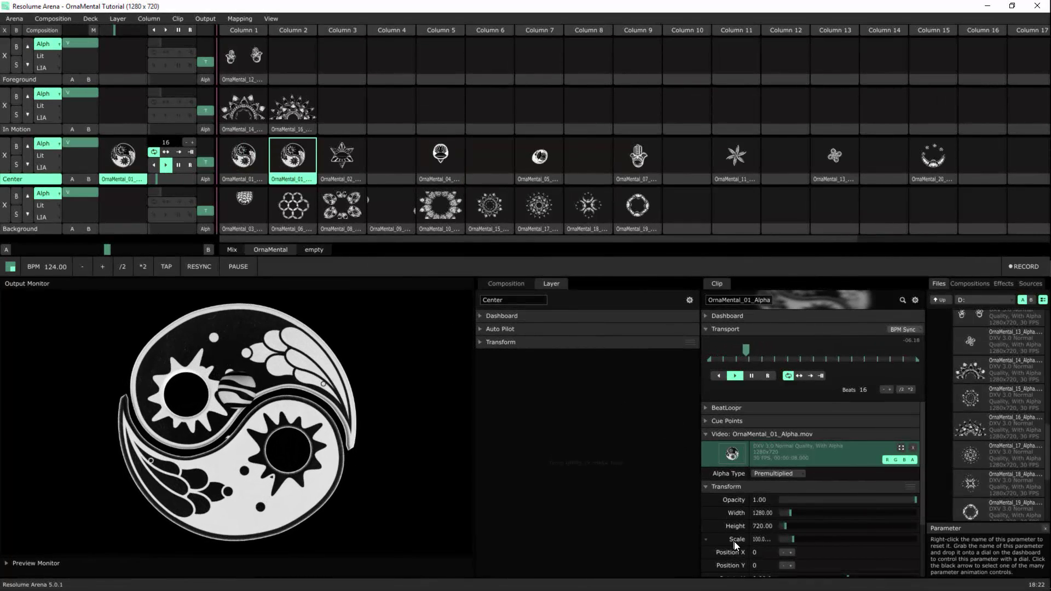
left_click(708, 539)
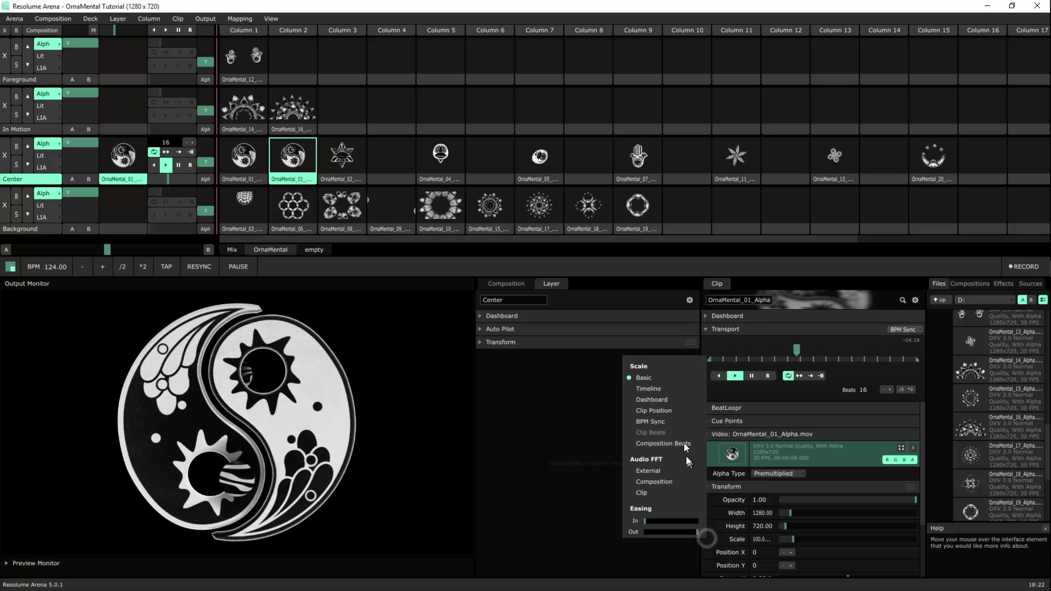
left_click(676, 420)
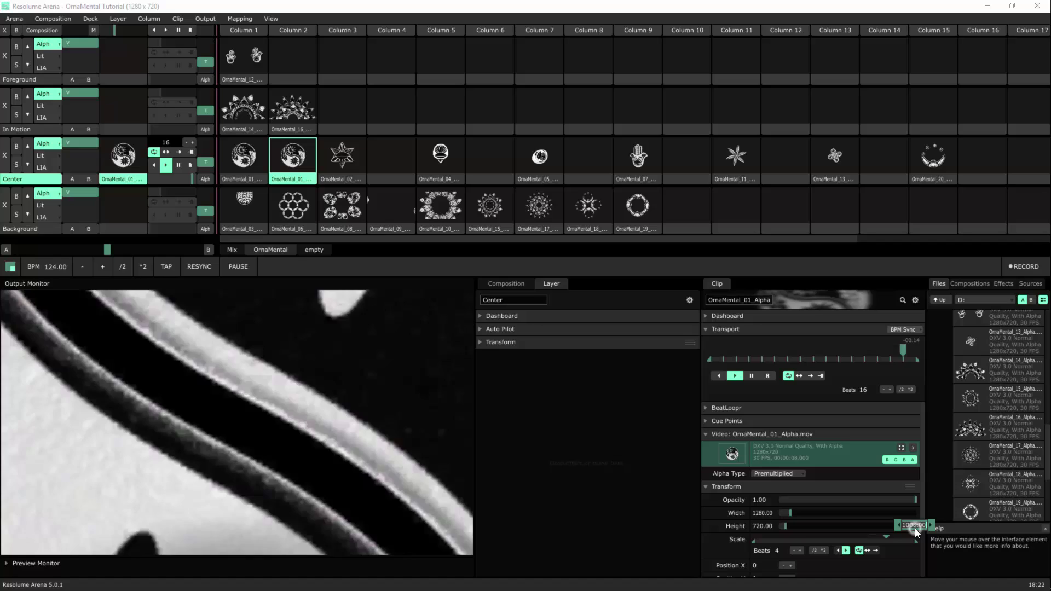
right_click(916, 529)
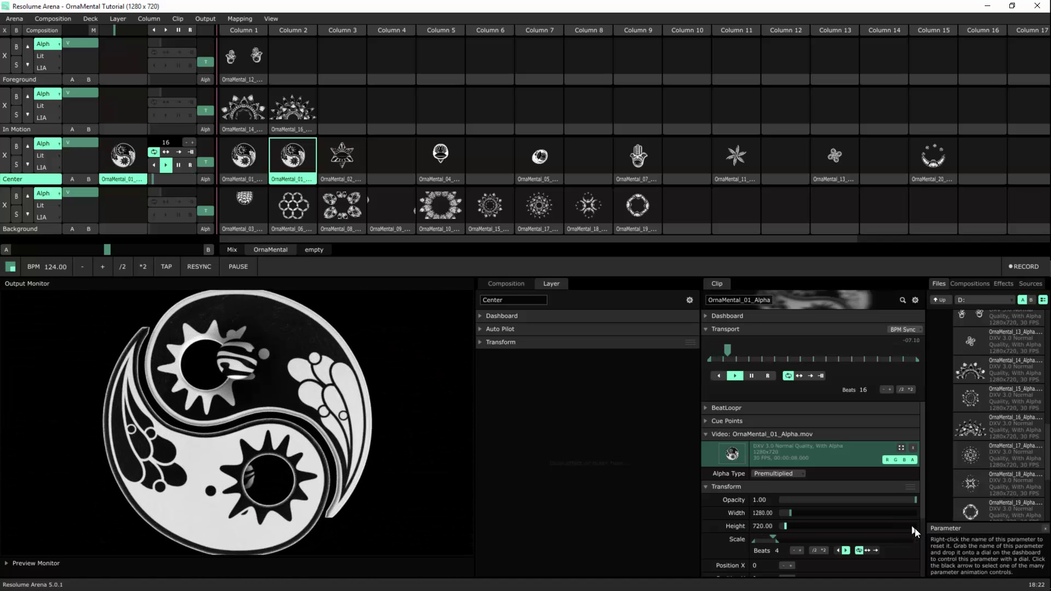
left_click(753, 540)
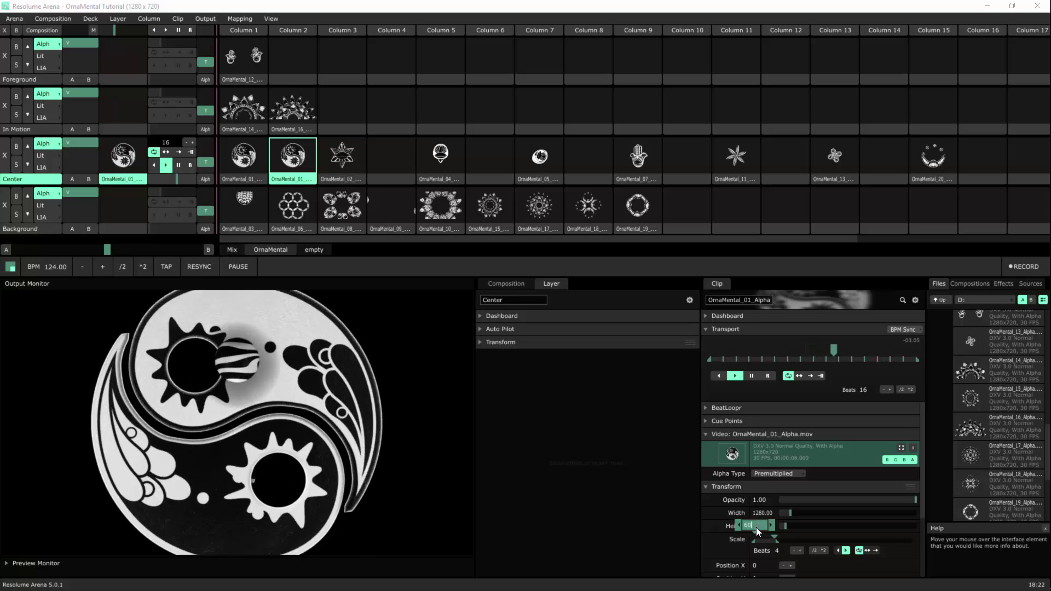
type("60")
key("Return")
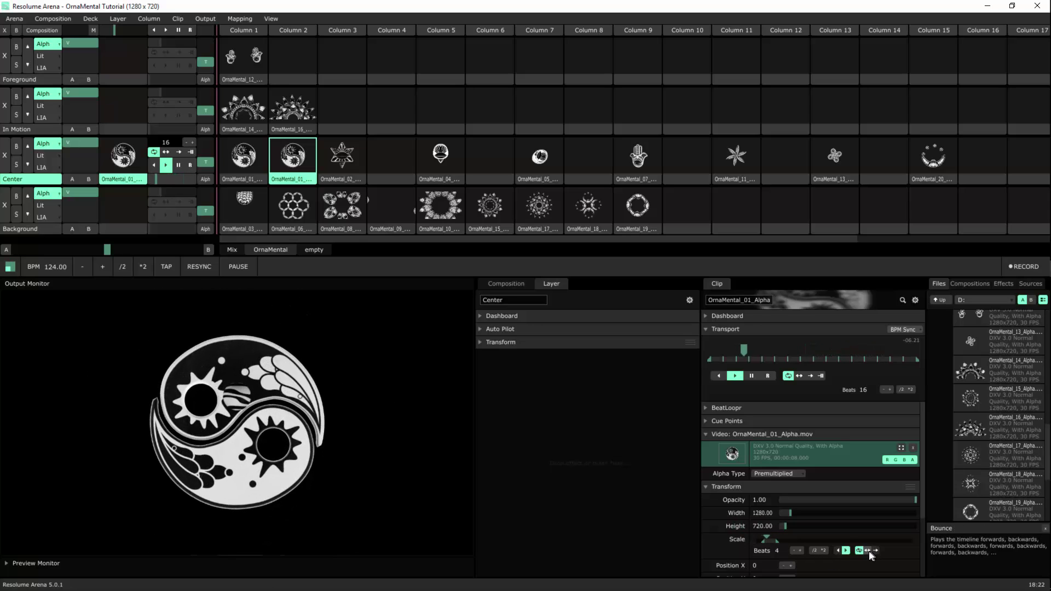
left_click(706, 540)
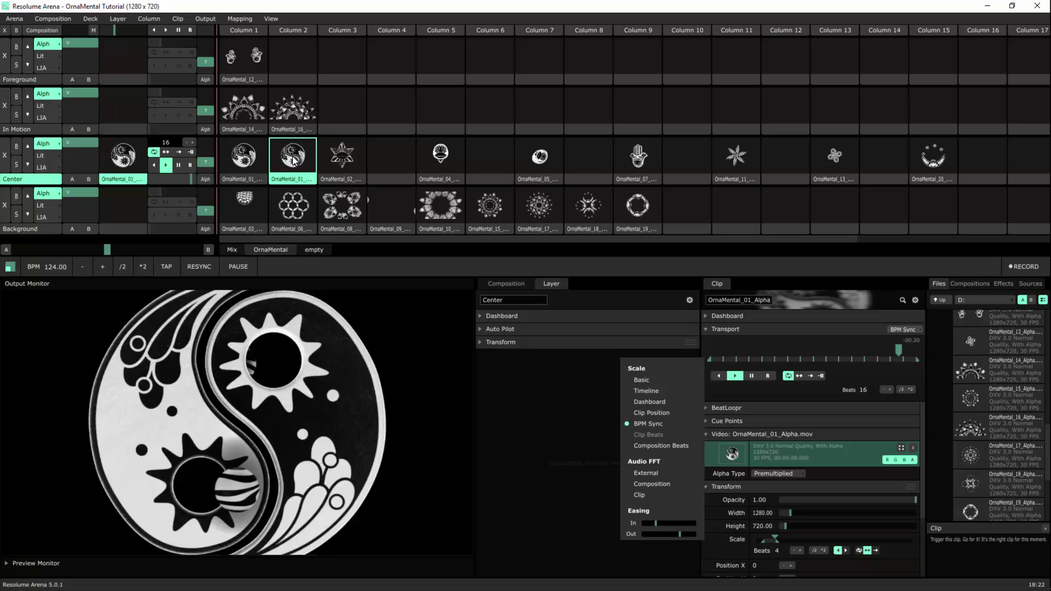
left_click(338, 160)
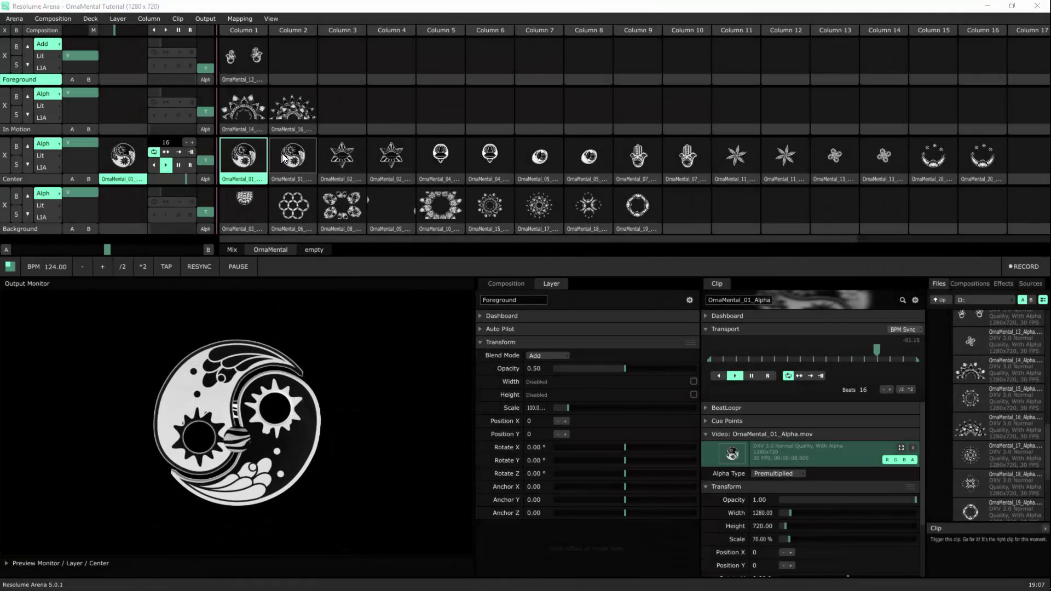
- Play the star loop copy and set its scale pulse to 2 beats
left_click(281, 154)
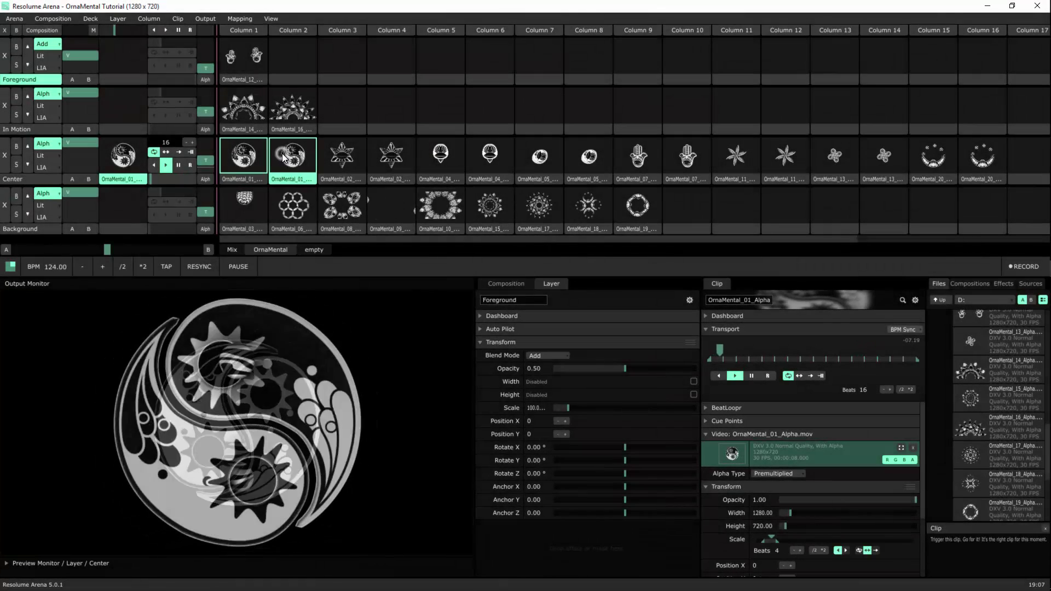
left_click(338, 159)
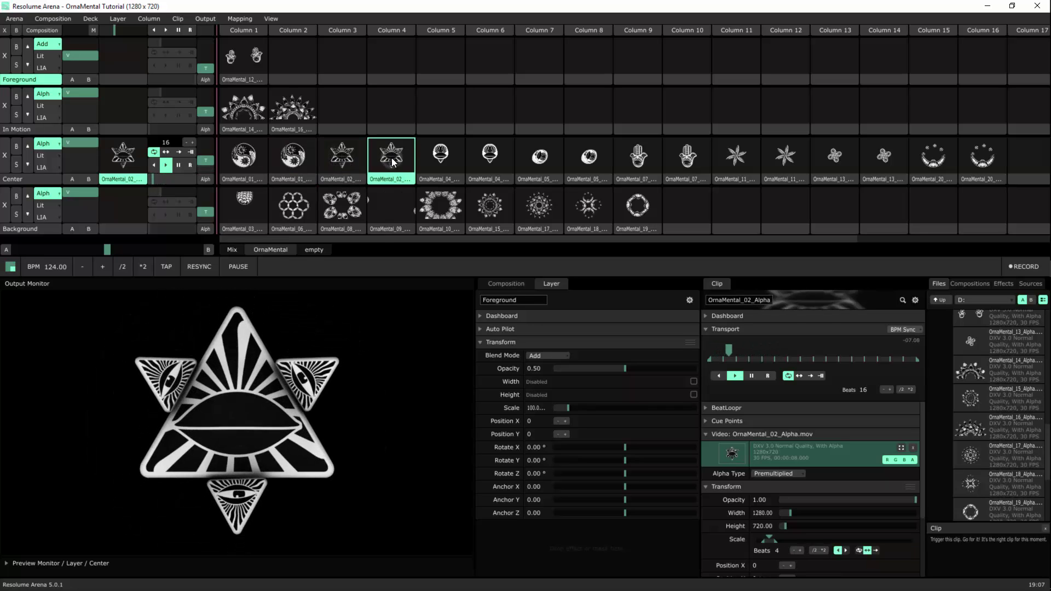
left_click(816, 552)
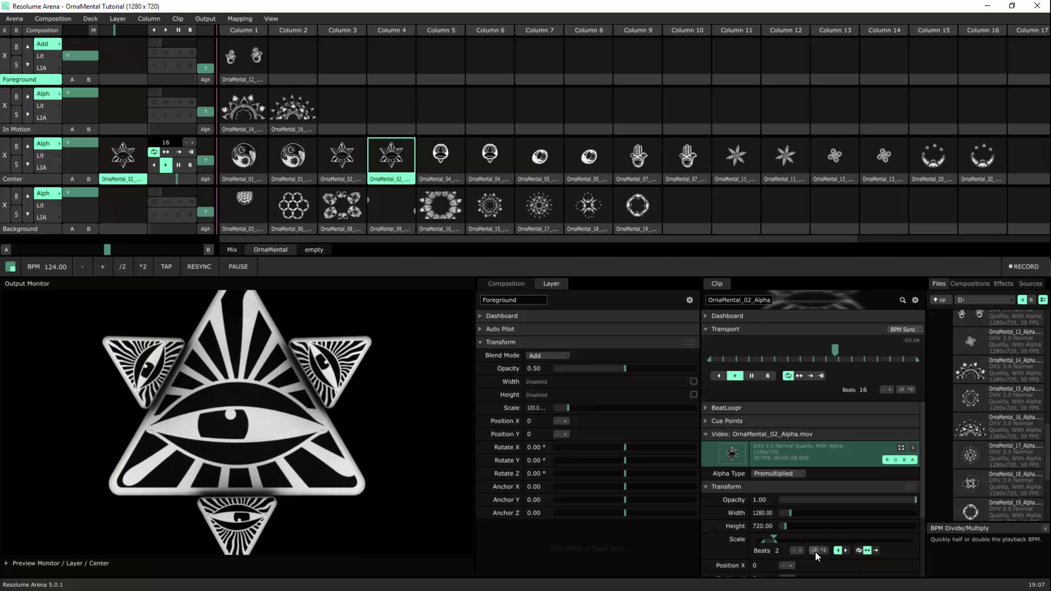
left_click(815, 552)
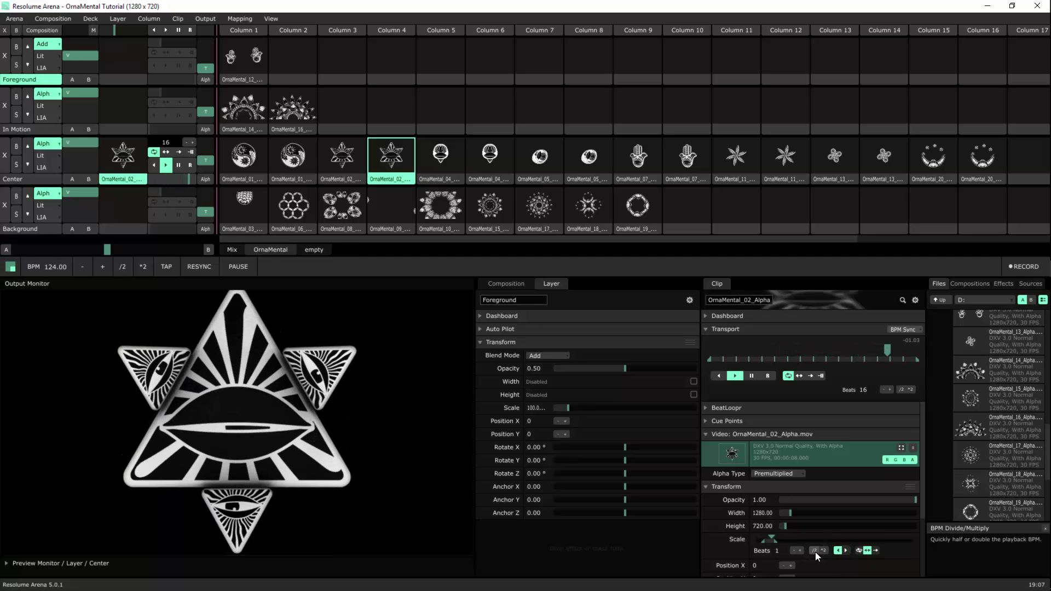
left_click(822, 552)
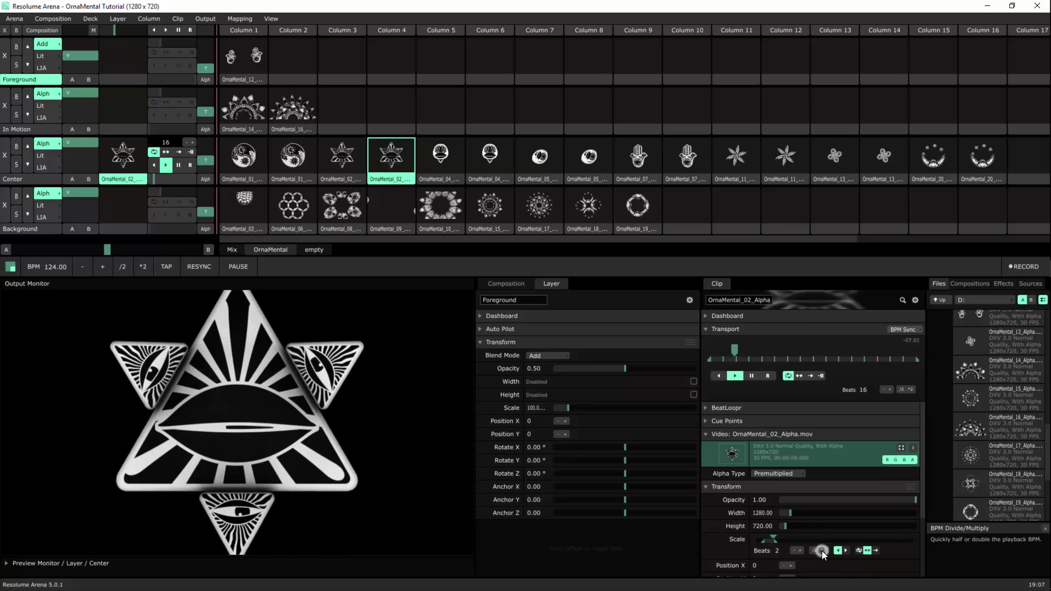
- Play the OrnaMental_04 and 05 copies and show the Center layer settings
left_click(490, 156)
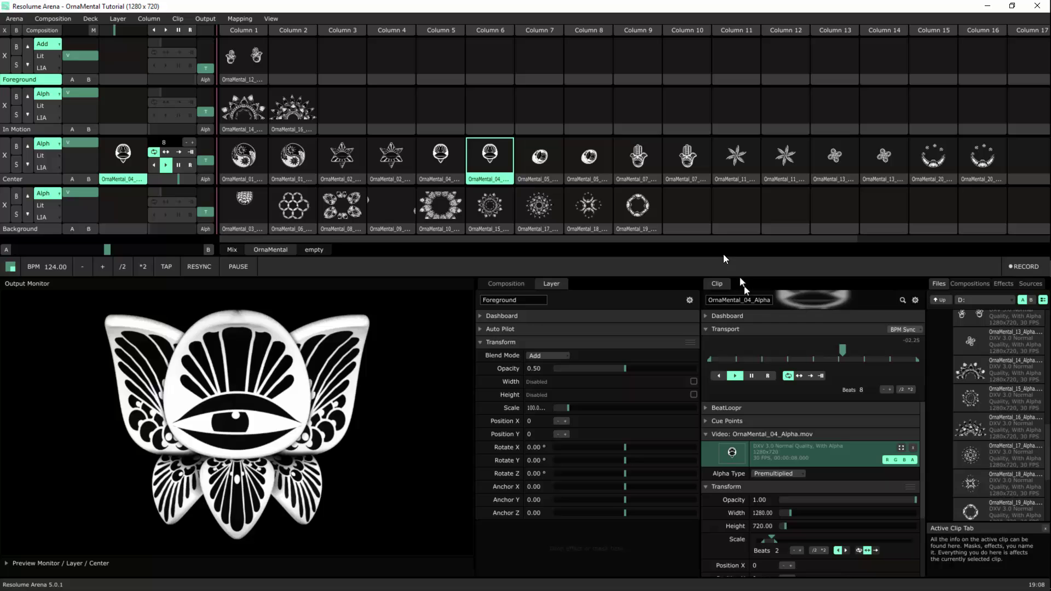
left_click(594, 156)
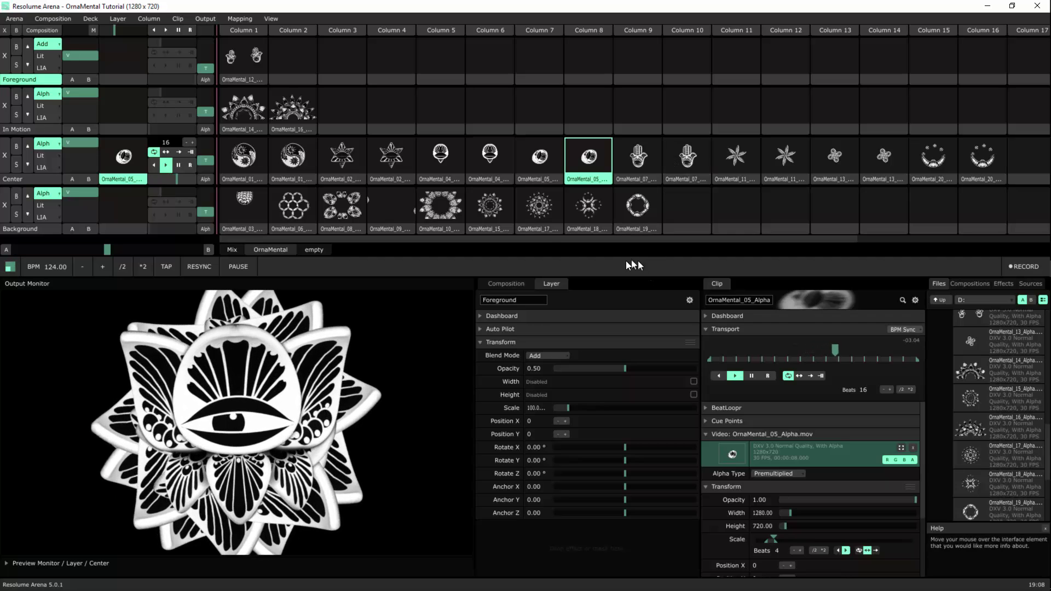
left_click(591, 167)
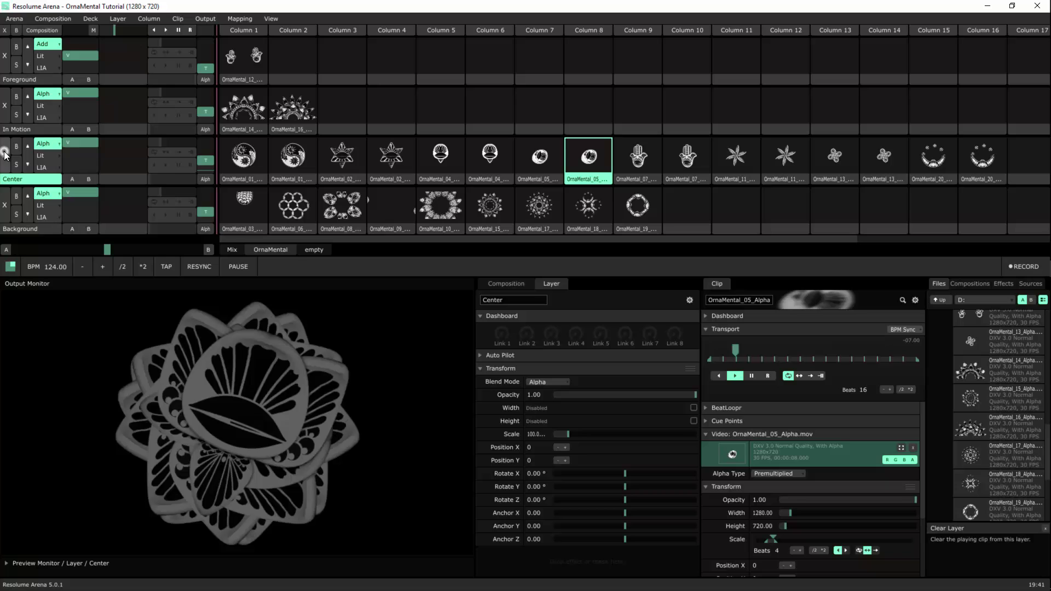
- Play OrnaMental_14 on In Motion, rotated 90° in Z, with layer Position X at 405
left_click(16, 130)
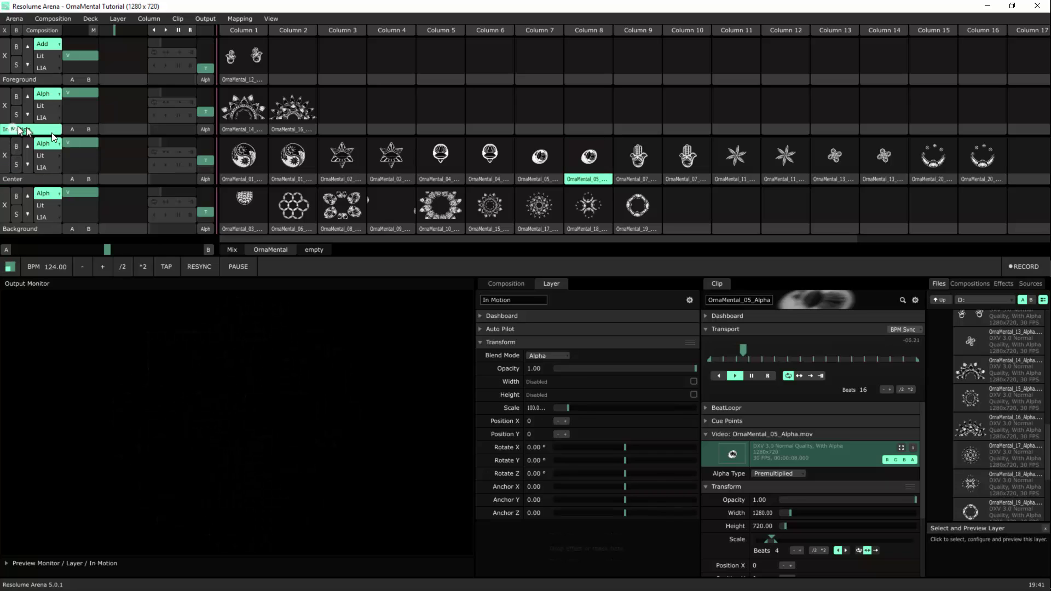
left_click(242, 115)
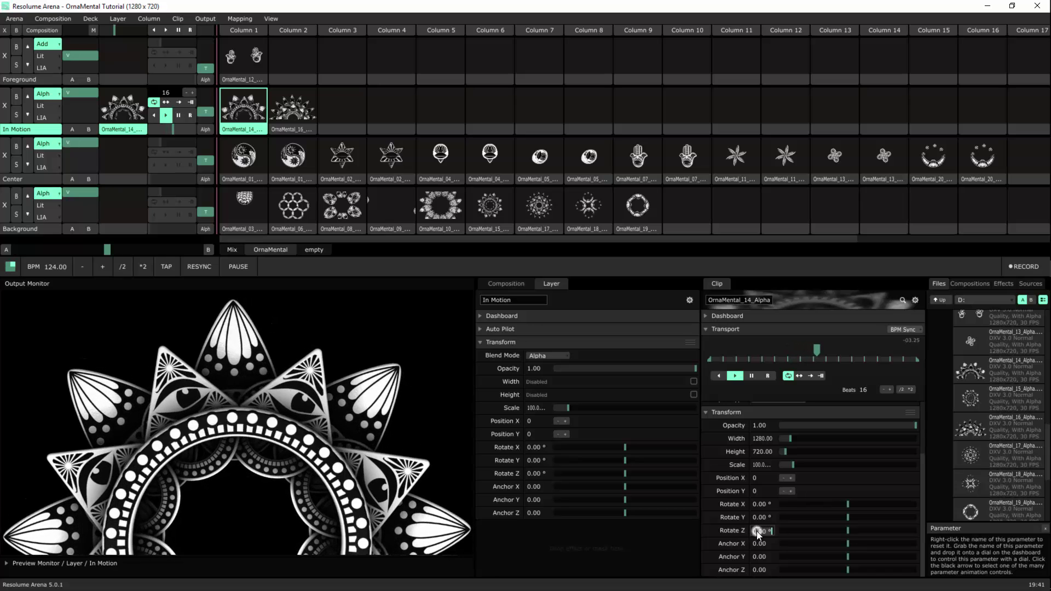
double_click(756, 532)
type("90")
key("Return")
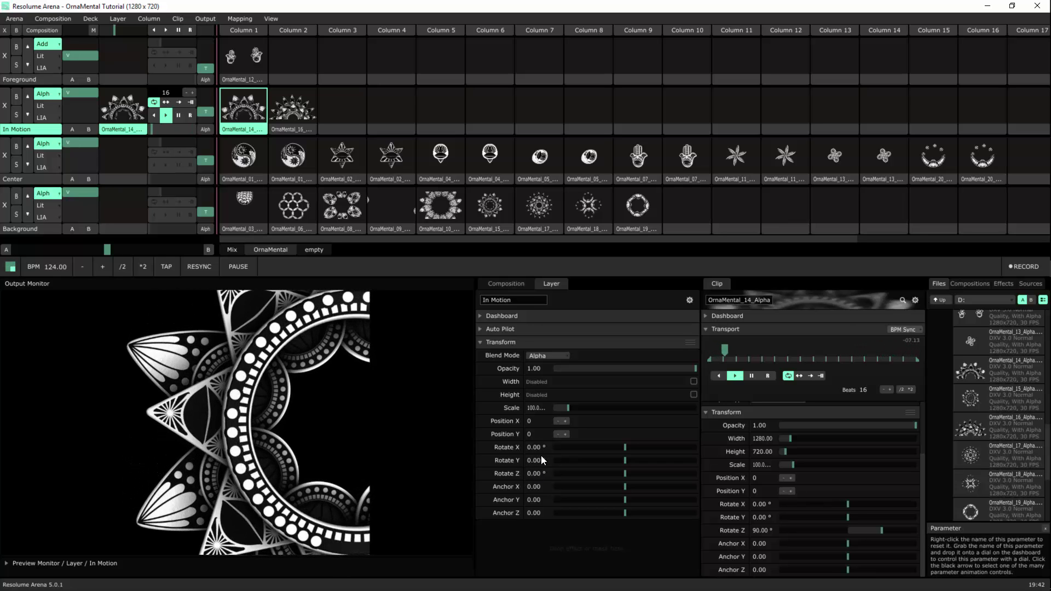
mouse_move(565, 421)
left_mouse_down()
mouse_move(919, 444)
mouse_move(1011, 439)
left_mouse_up()
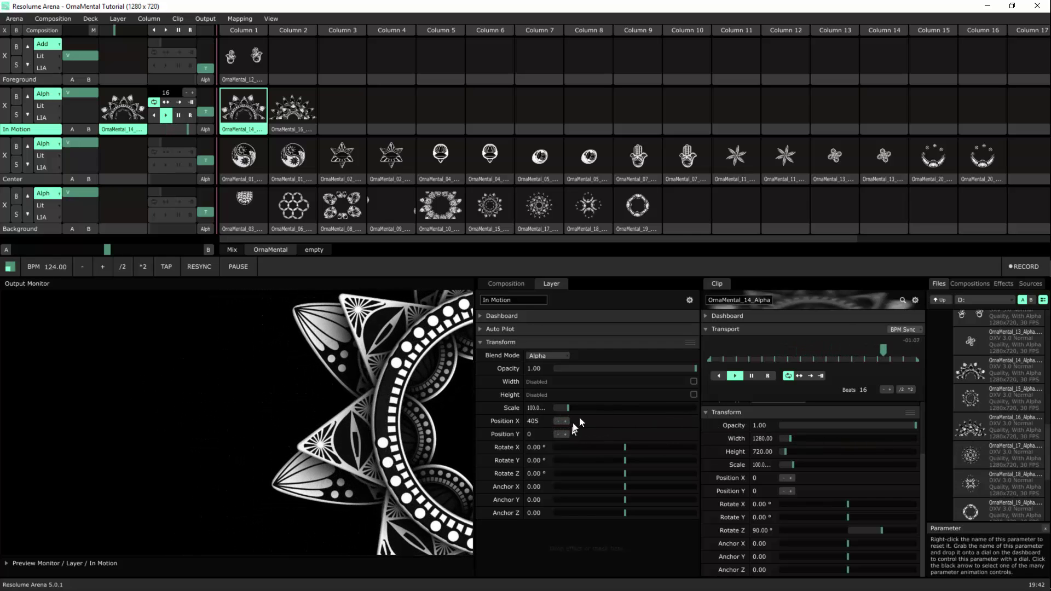
- Add a Mirror effect to the In Motion layer with Mirror X at 0.50
left_click(1003, 283)
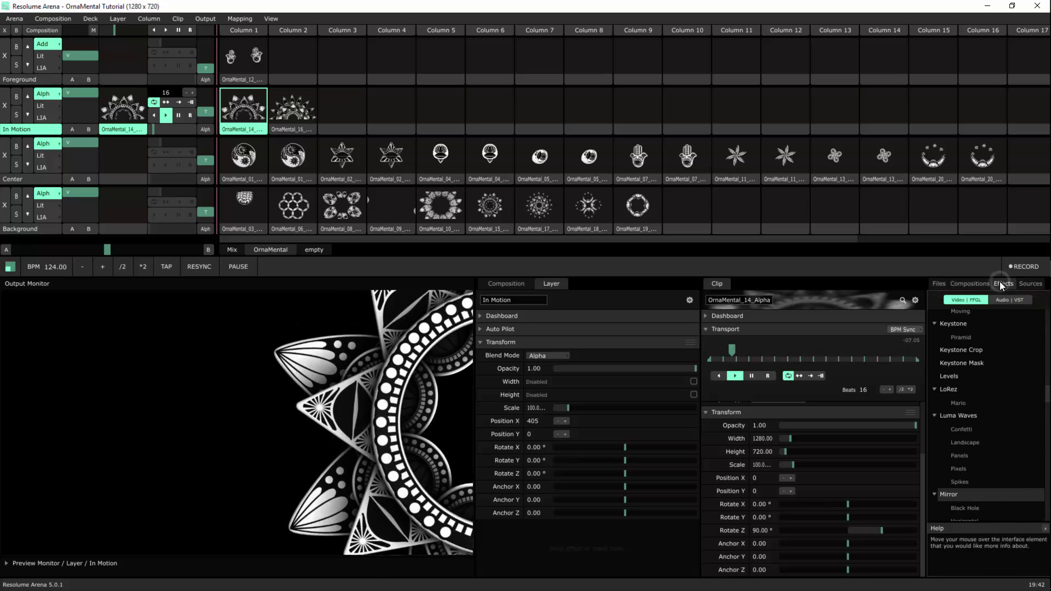
scroll(970, 411, "up", 1)
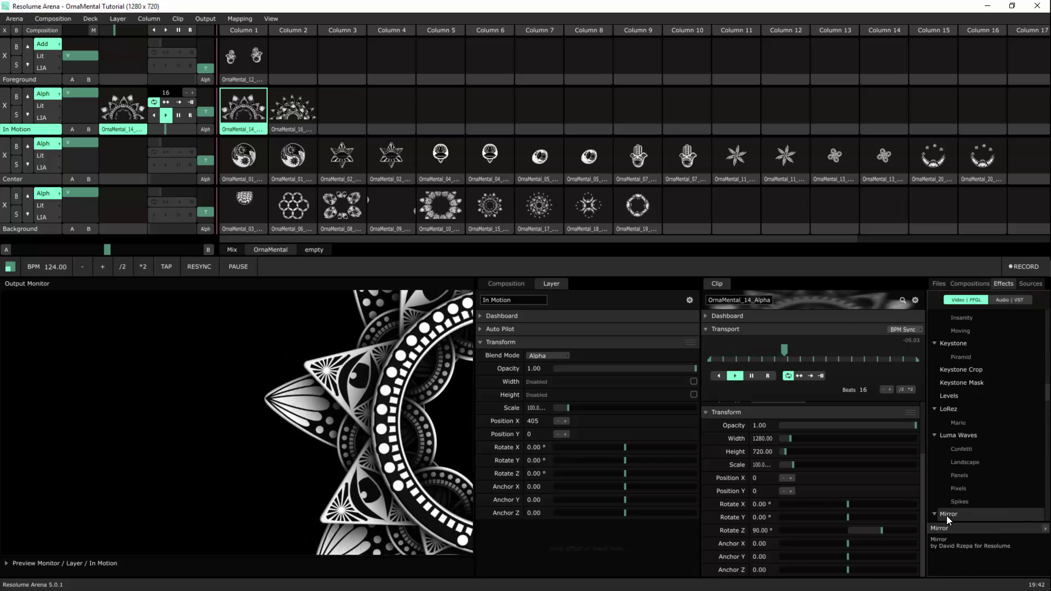
left_click_drag(947, 515, 597, 558)
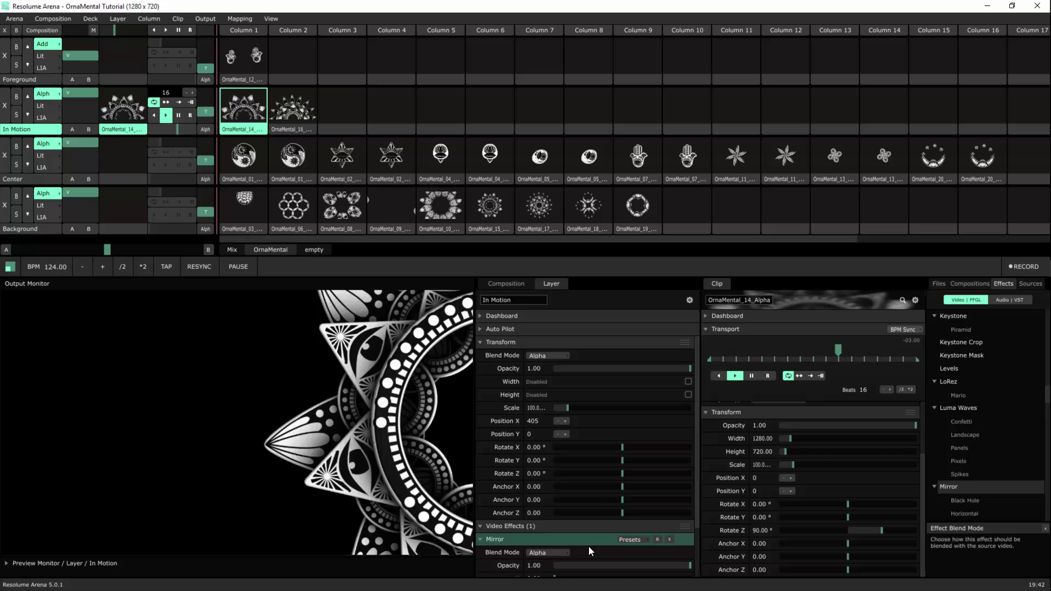
scroll(636, 529, "down", 2)
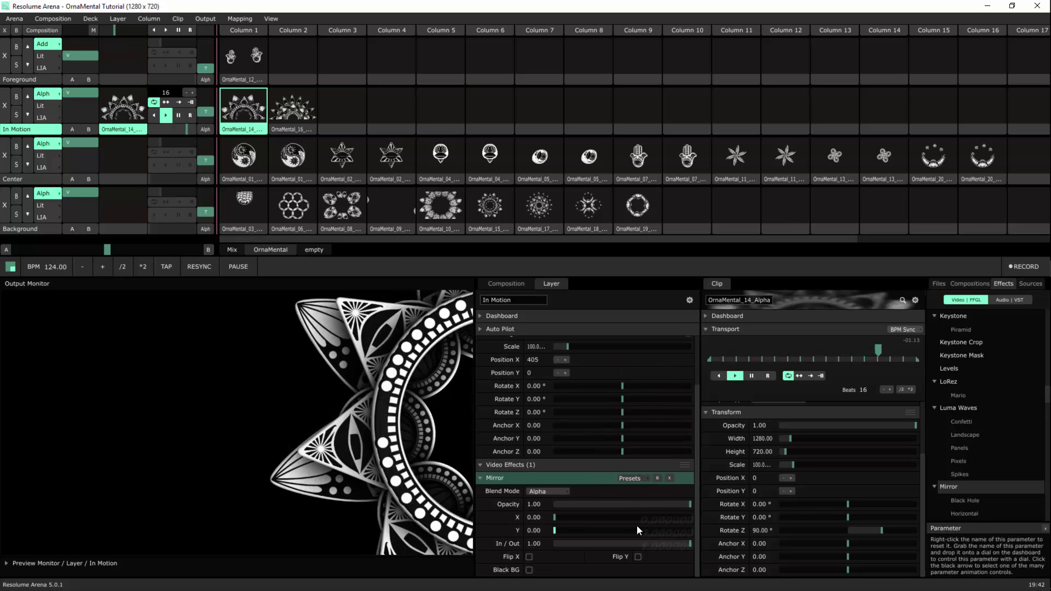
double_click(536, 516)
type("0.5")
key("Return")
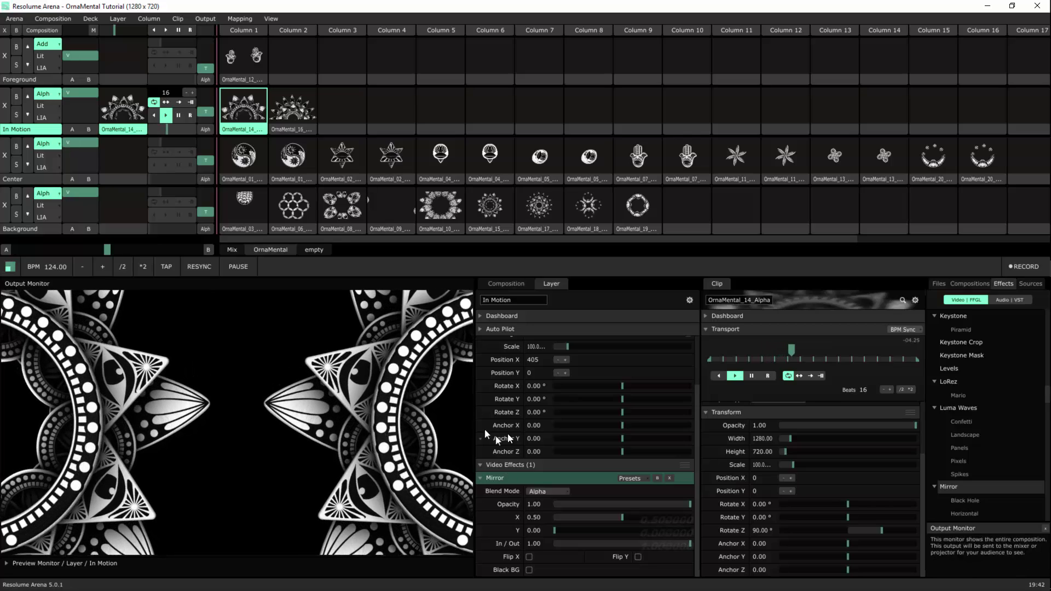
scroll(537, 405, "up", 1)
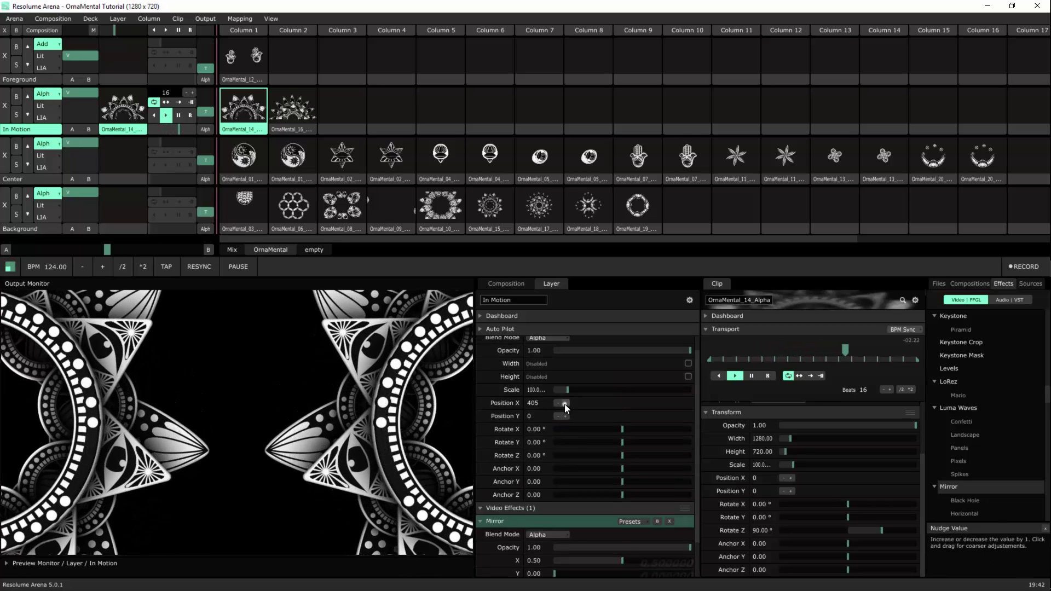
- Adjust the layer's Position X to spread the mirrored halves to 571
left_click_drag(564, 405, 588, 404)
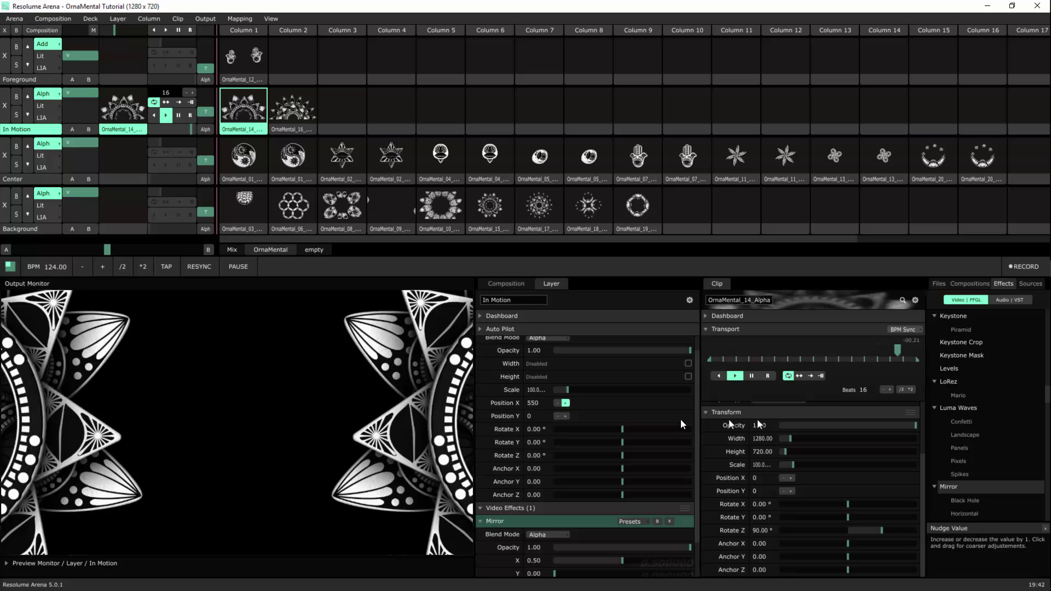
left_click_drag(566, 403, 511, 416)
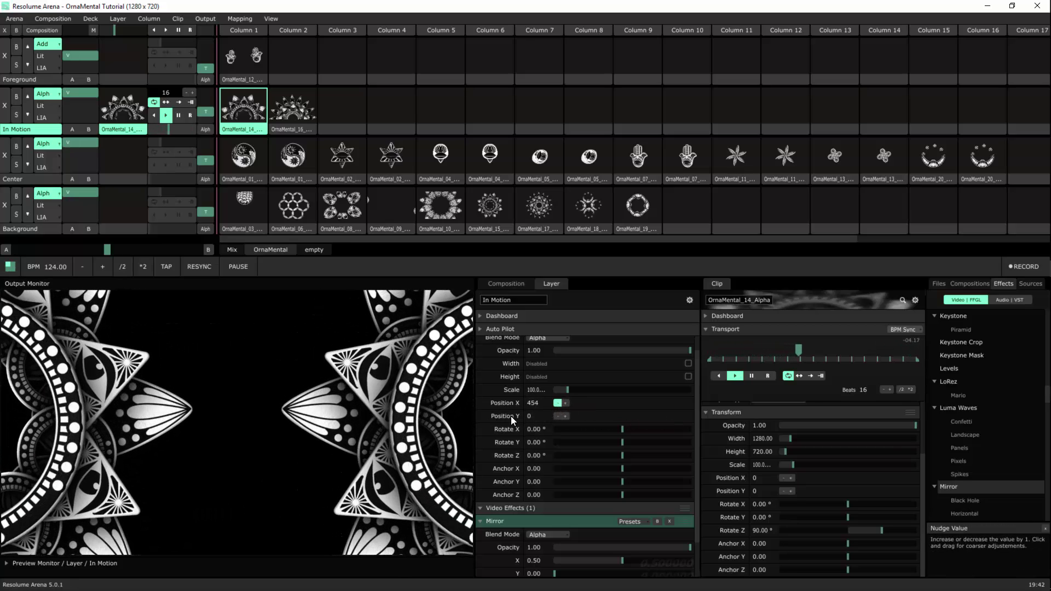
mouse_move(565, 403)
left_mouse_down()
mouse_move(642, 424)
mouse_move(796, 425)
mouse_move(498, 401)
left_mouse_up()
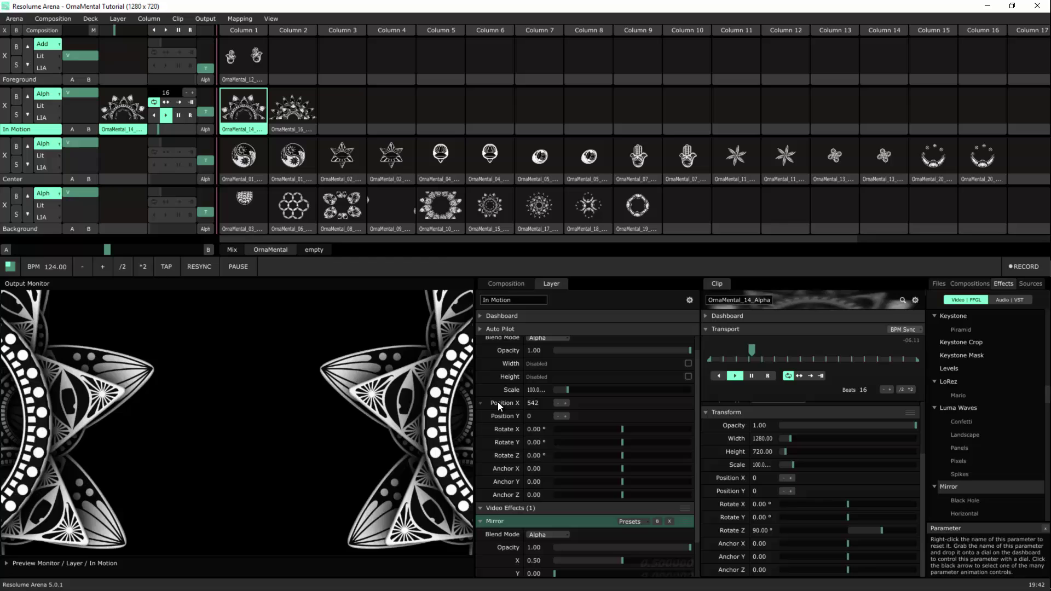
- Animate the In Motion layer's Position X with BPM Sync over 4 beats
left_click(480, 403)
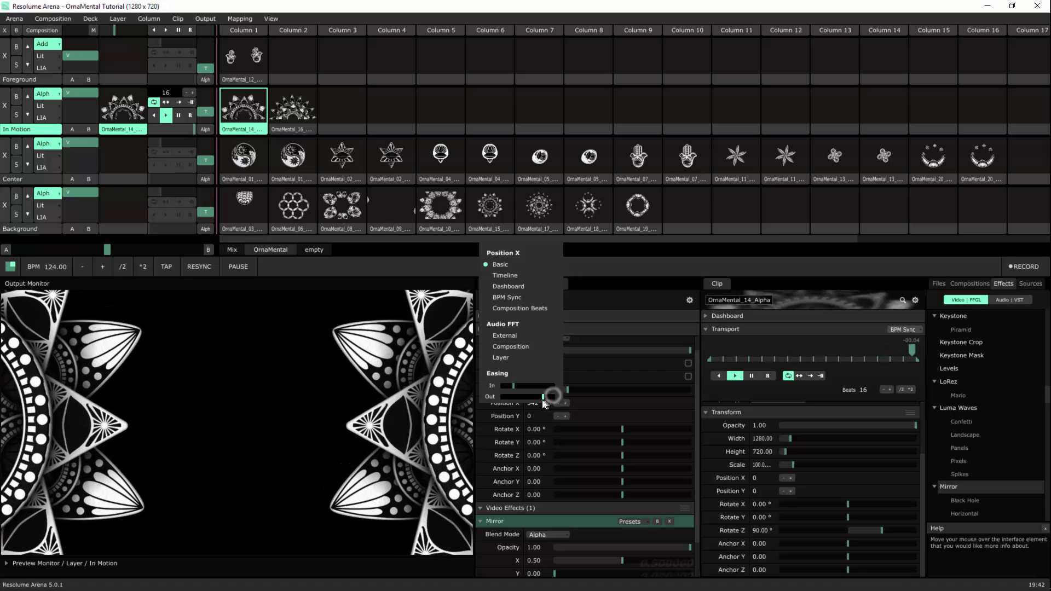
left_click(512, 297)
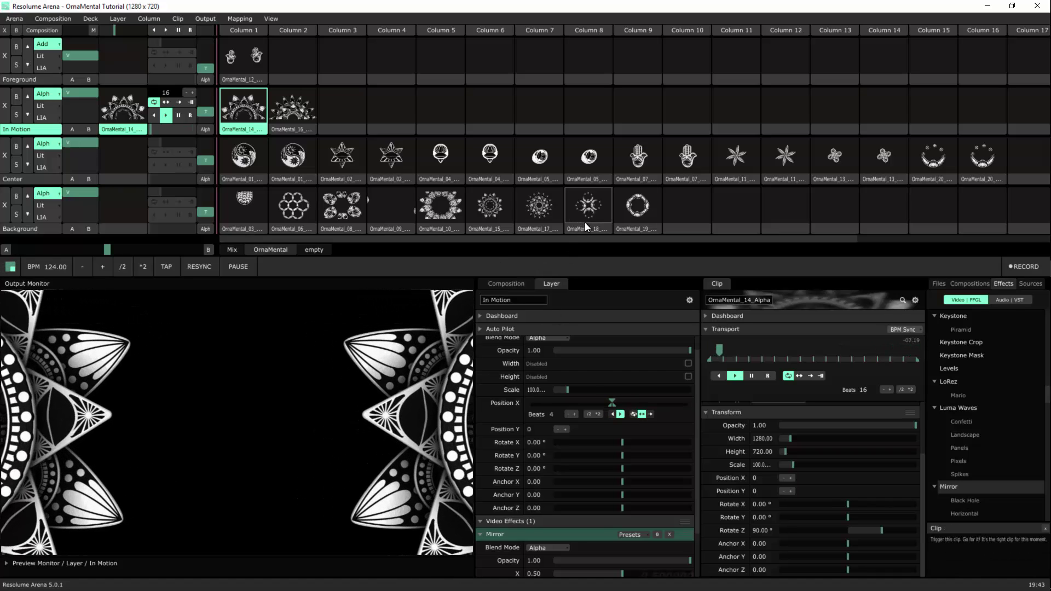
- Copy OrnaMental_18 and OrnaMental_11 into In Motion columns 3 and 4, previewing Center and Background loops
left_click(585, 228)
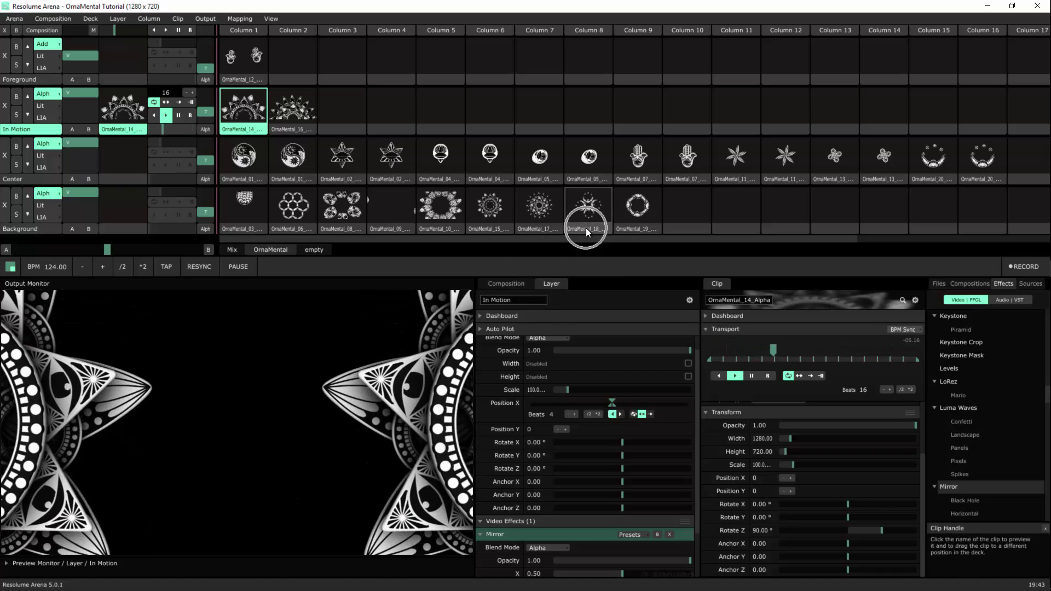
left_click_drag(586, 228, 342, 115)
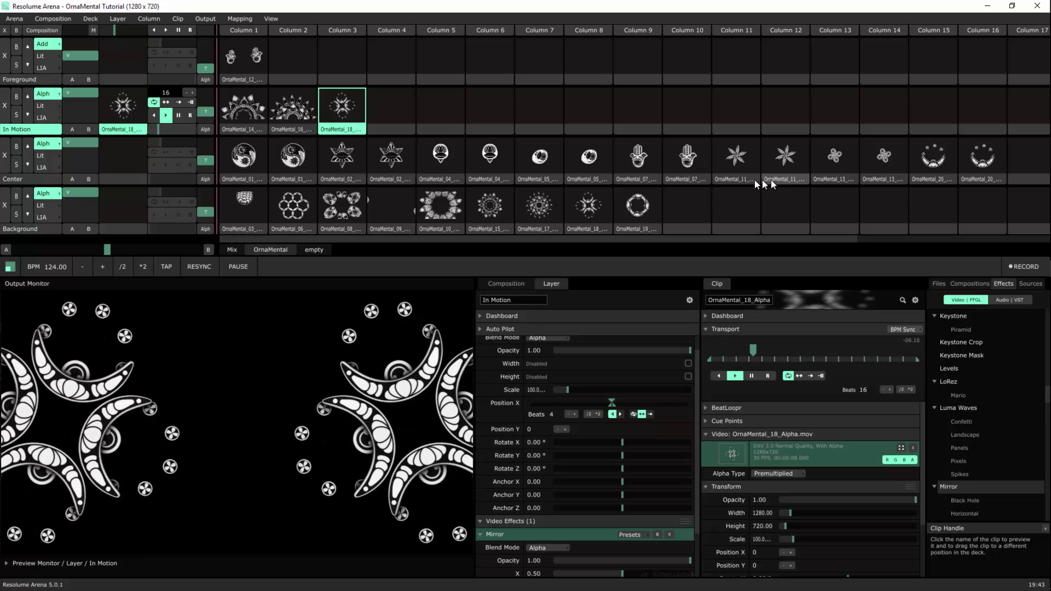
left_click_drag(778, 173, 394, 111)
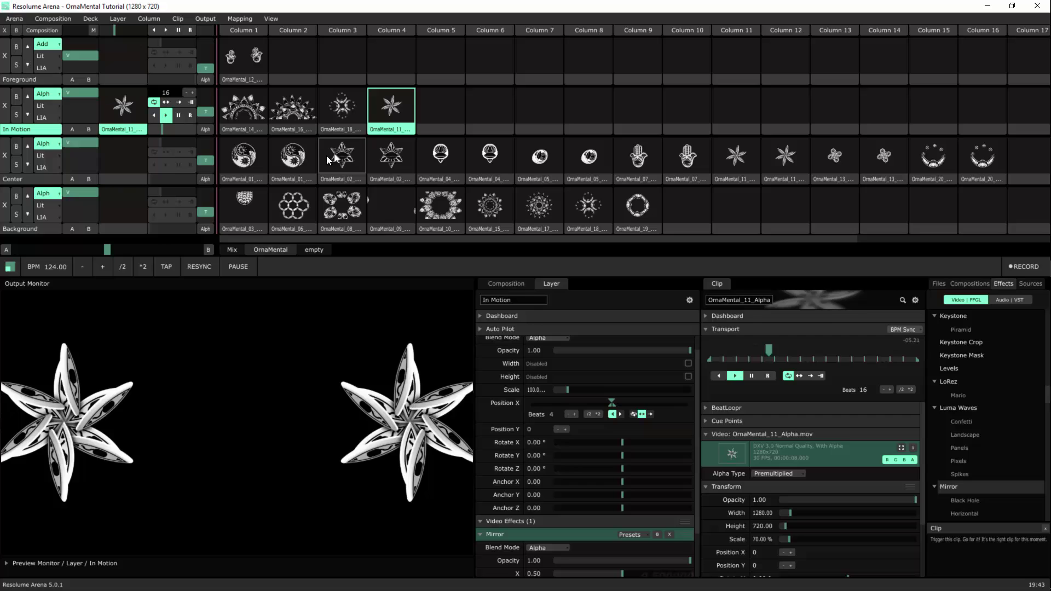
left_click(295, 156)
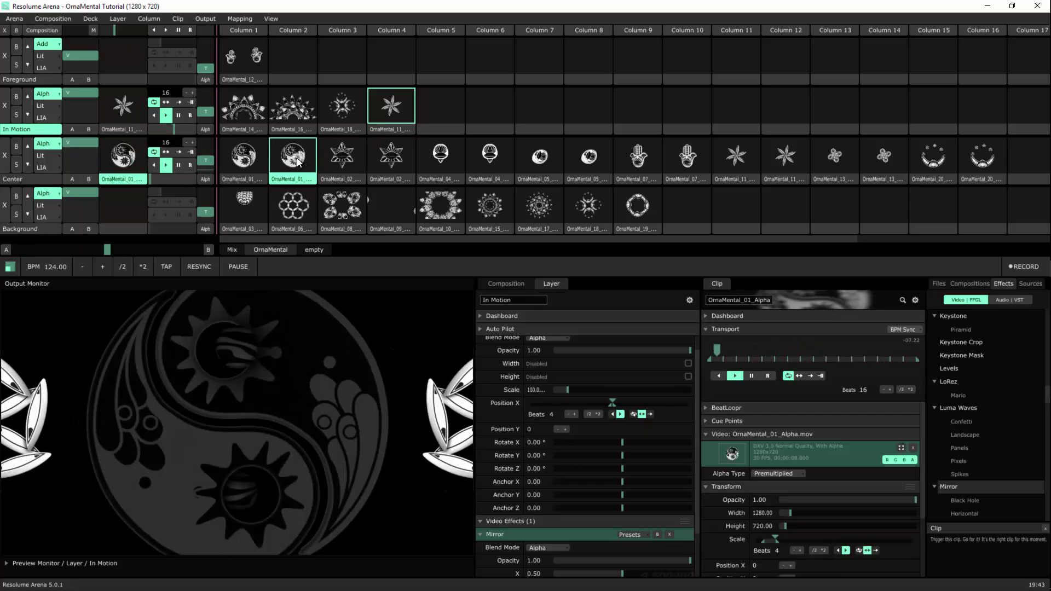
left_click(297, 212)
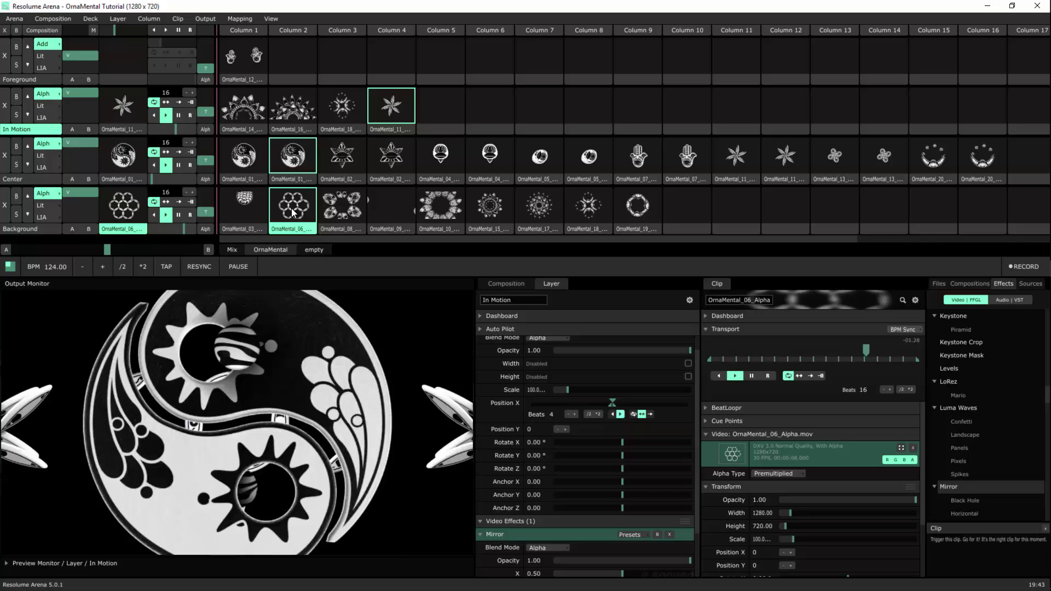
- Add OrnaMental_08, OrnaMental_06 and OrnaMental_20 to In Motion columns 5–7, previewing them
left_click_drag(343, 212, 441, 109)
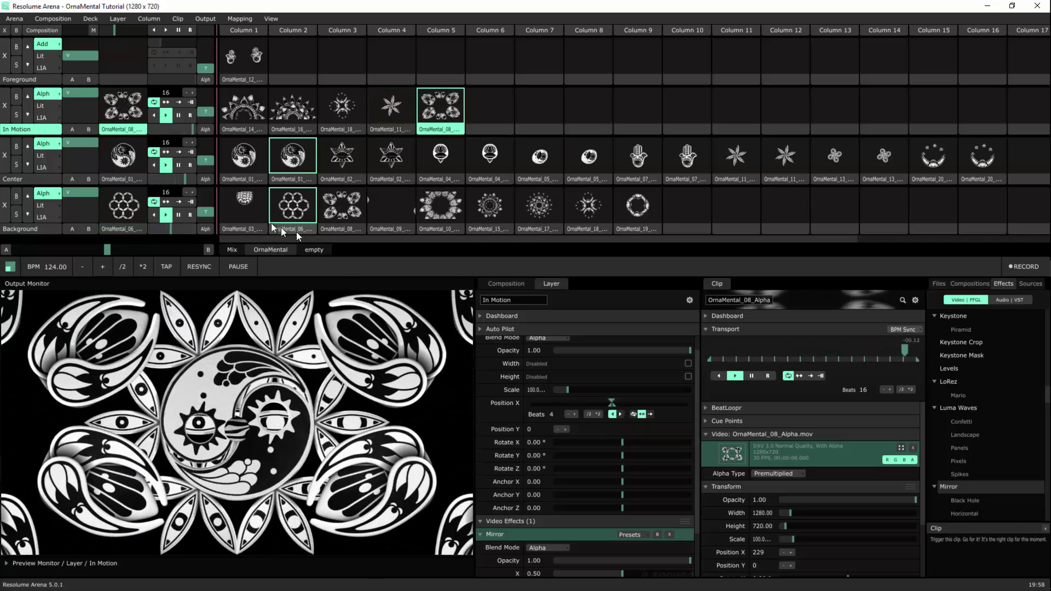
mouse_move(293, 212)
left_mouse_down()
mouse_move(492, 125)
mouse_move(491, 115)
left_mouse_up()
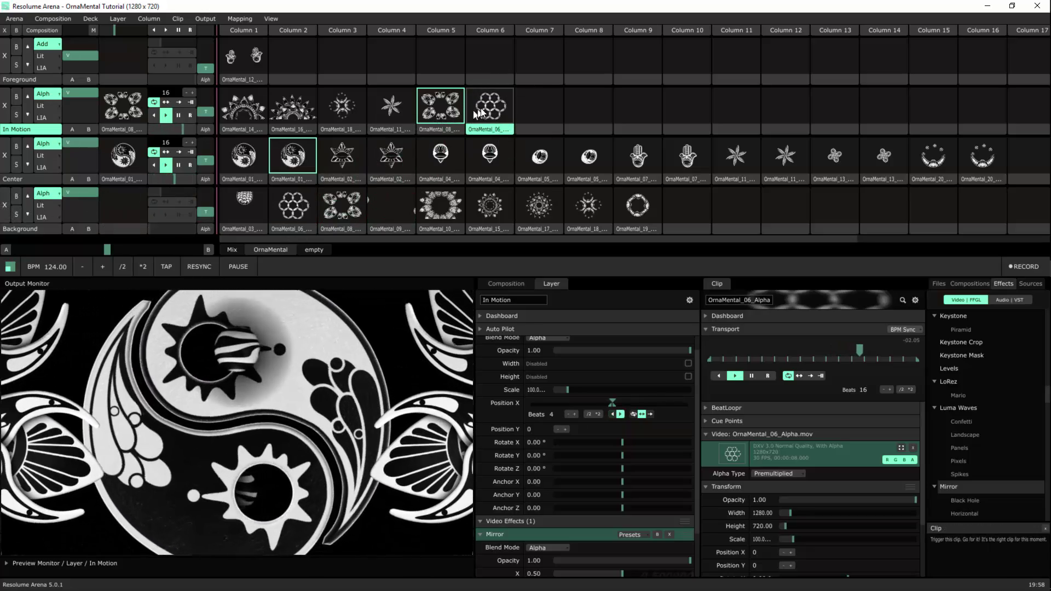
left_click(491, 113)
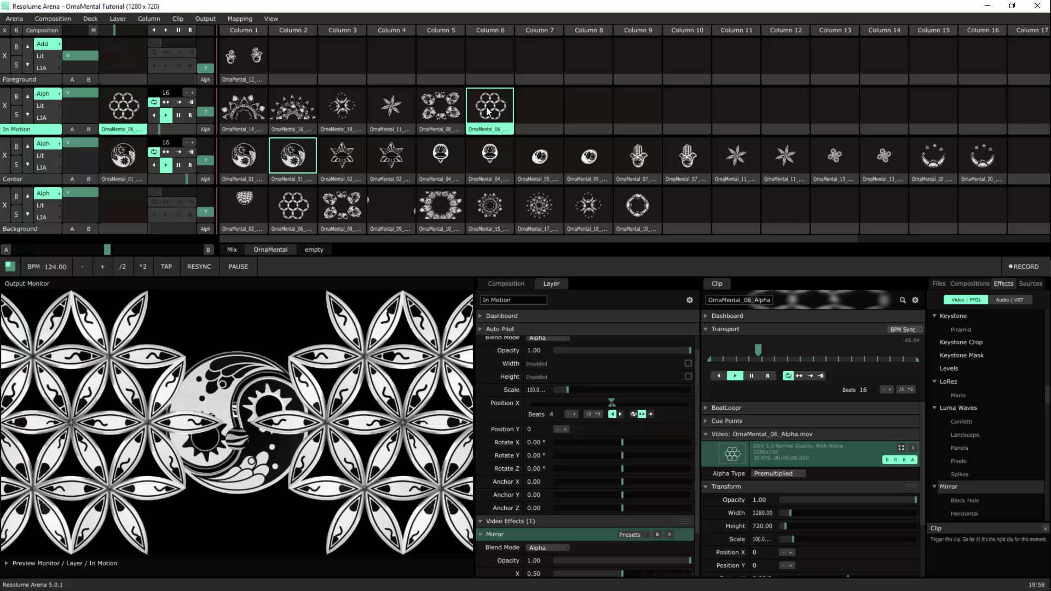
left_click(737, 158)
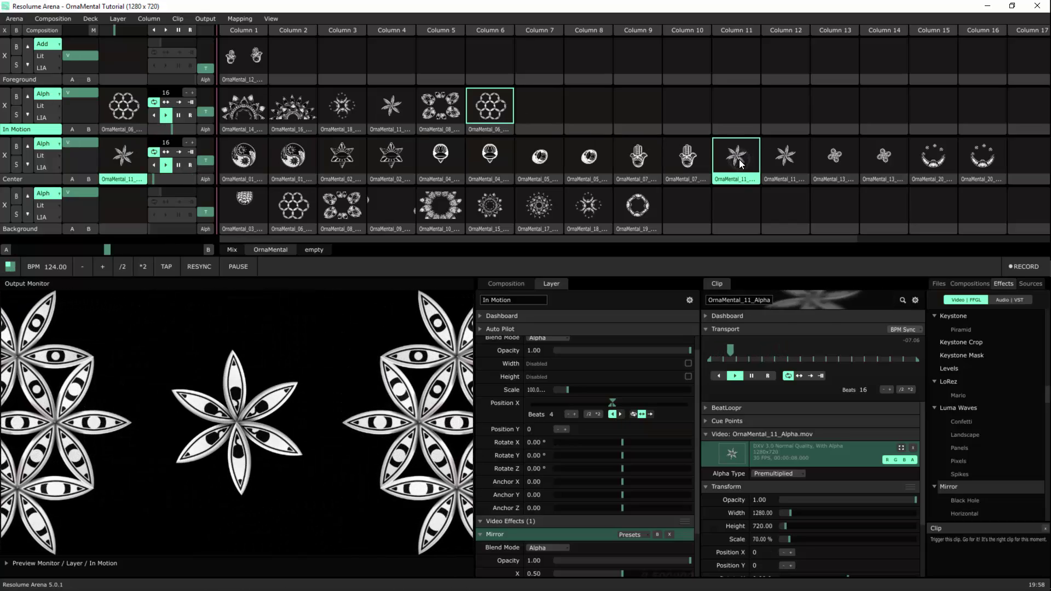
left_click(786, 158)
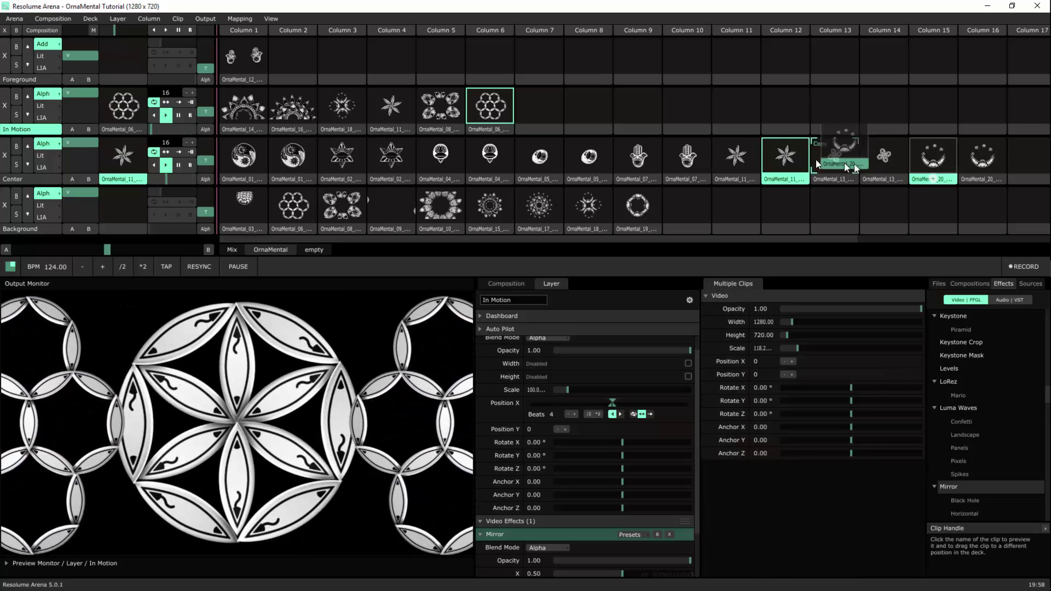
left_click_drag(933, 178, 540, 111)
left_click(540, 107)
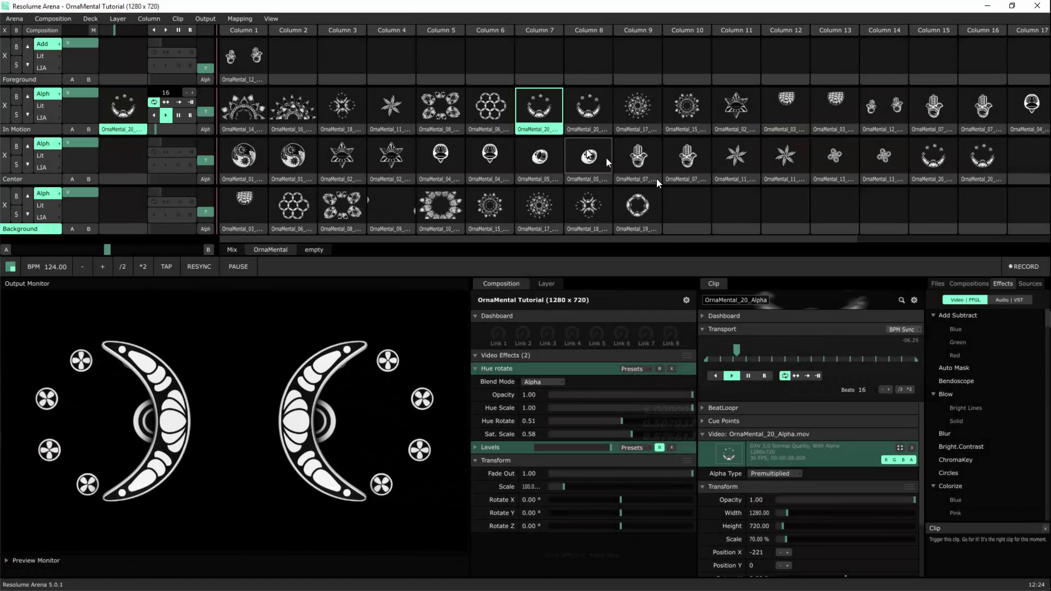
- Play Center OrnaMental_11, then trigger In Motion loops in columns 8 through 14
left_click(741, 162)
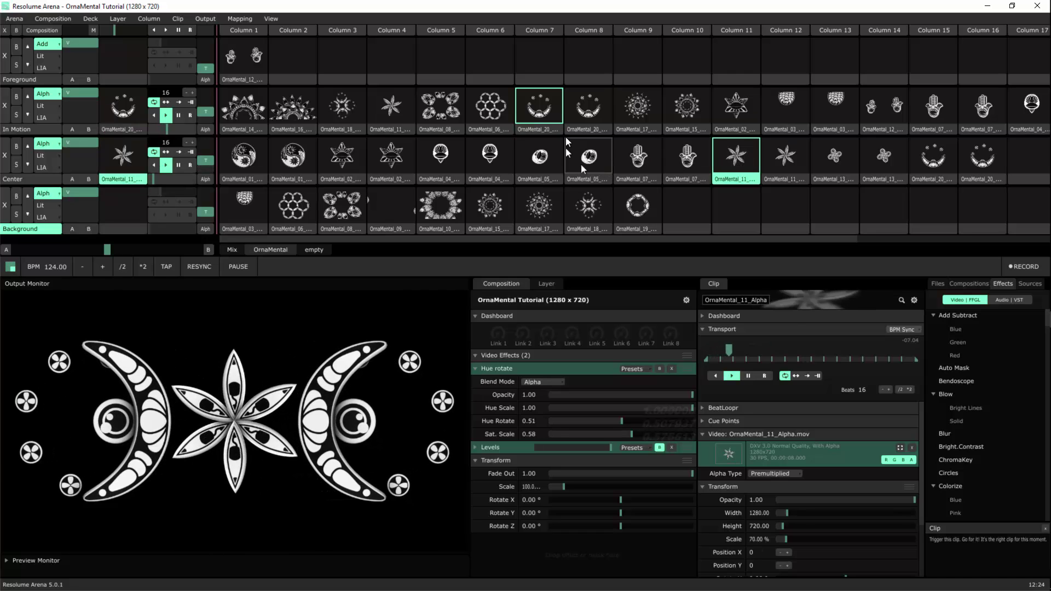
left_click(589, 93)
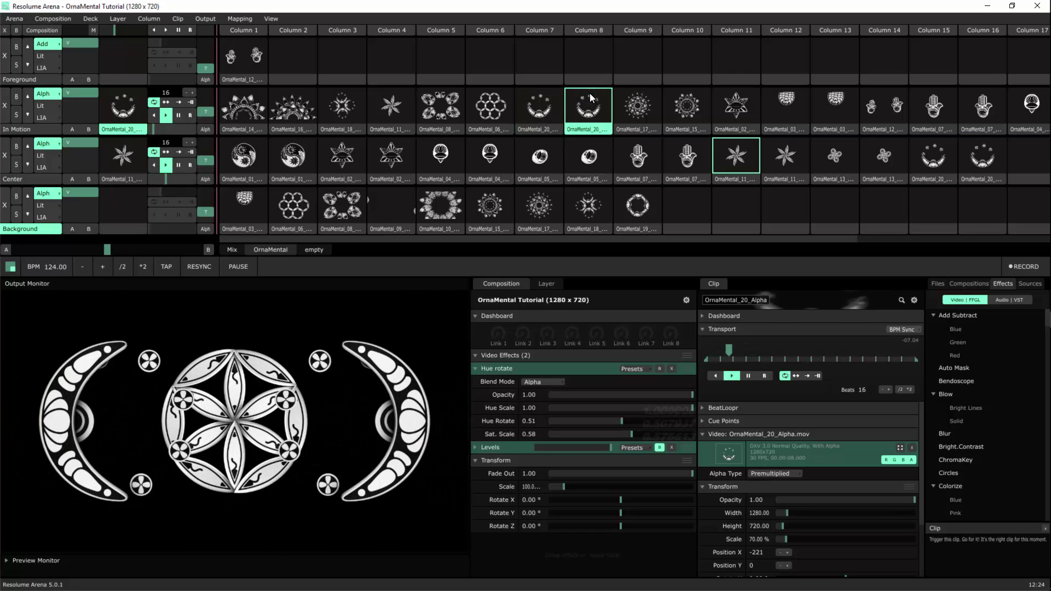
left_click(643, 108)
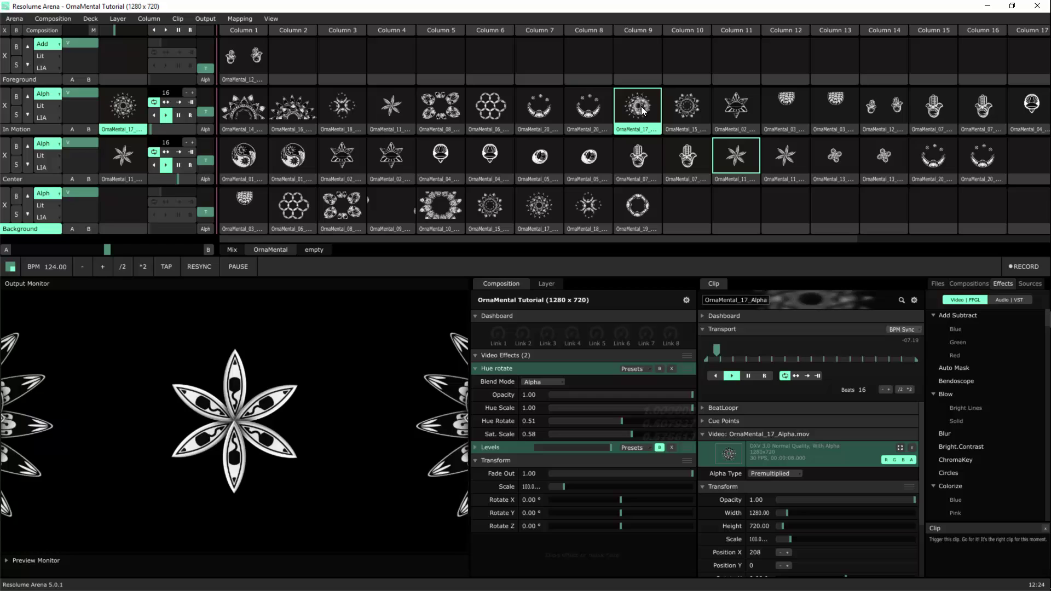
left_click(691, 111)
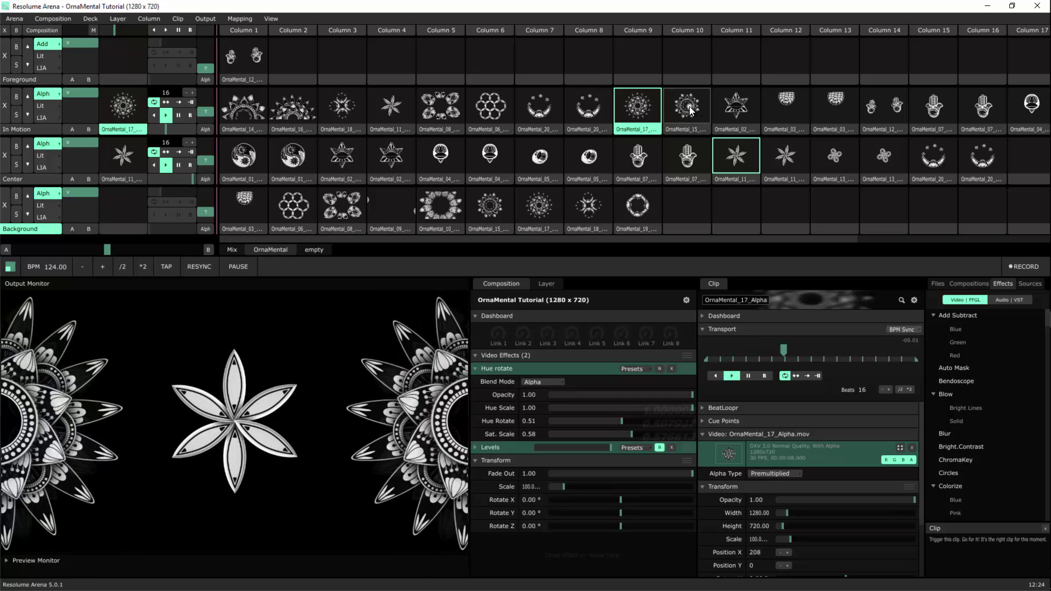
left_click(746, 105)
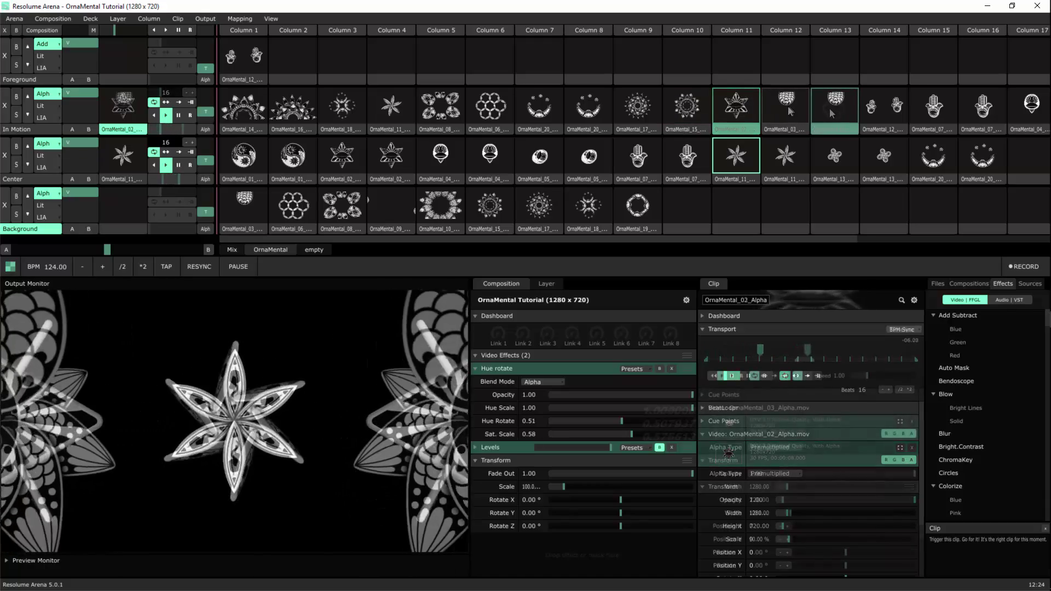
left_click(835, 107)
left_click(884, 109)
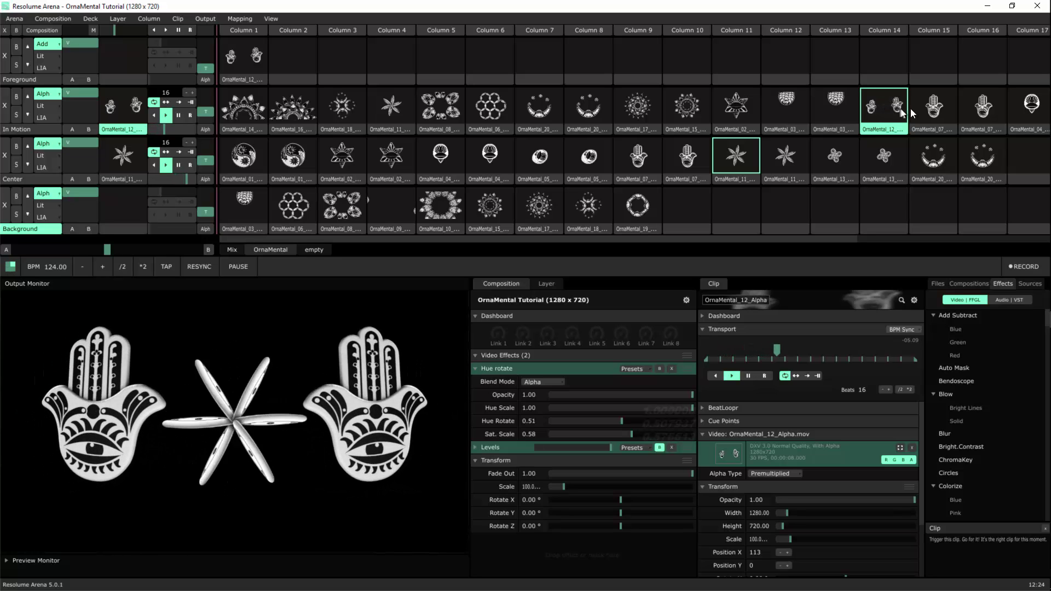
- Trigger In Motion columns 15–18 alongside Background loops OrnaMental_10 and OrnaMental_17
left_click(934, 108)
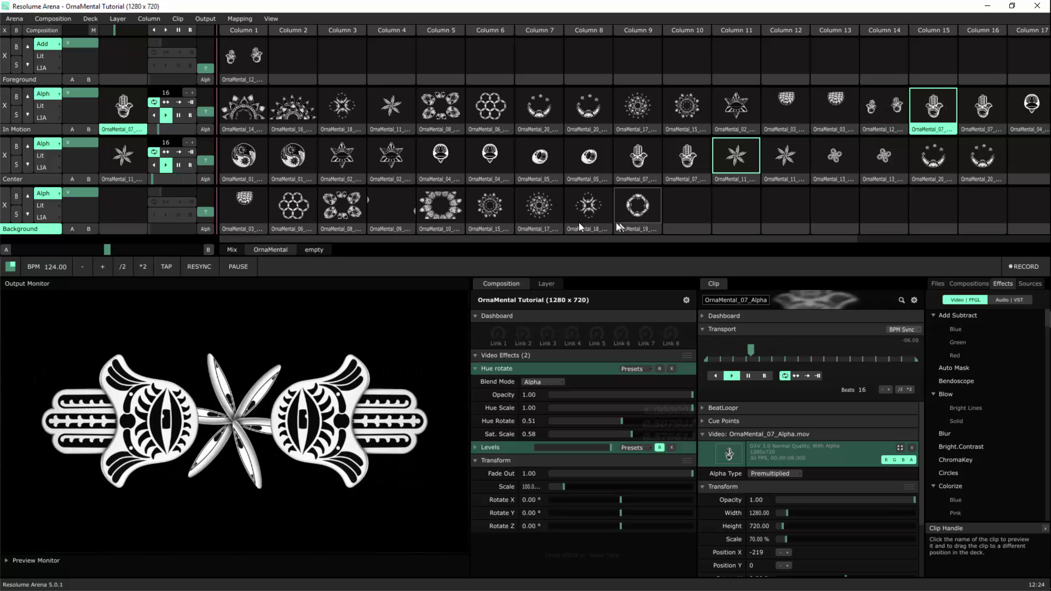
left_click(445, 208)
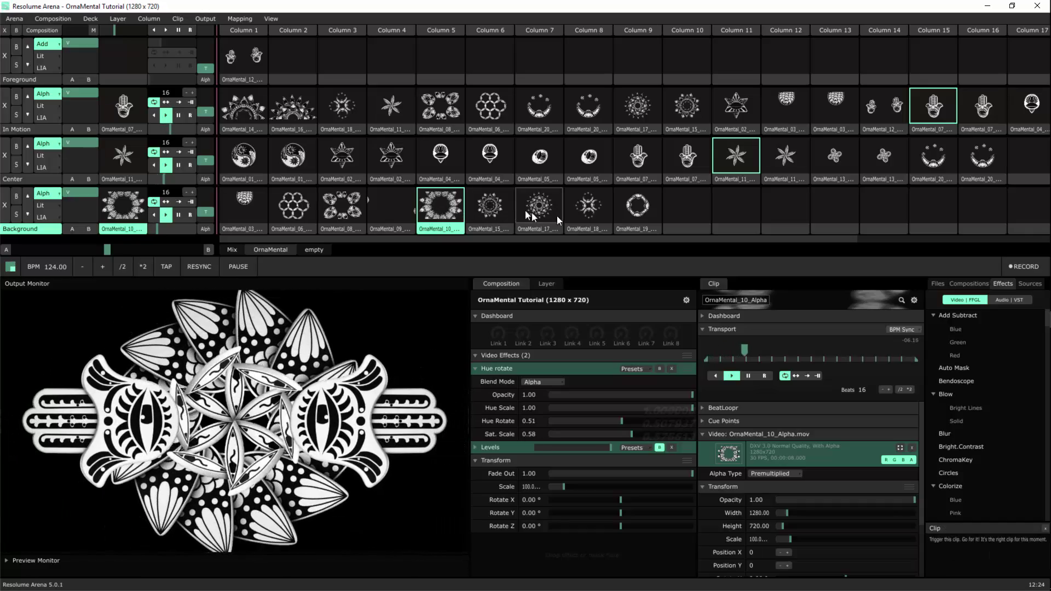
left_click(975, 109)
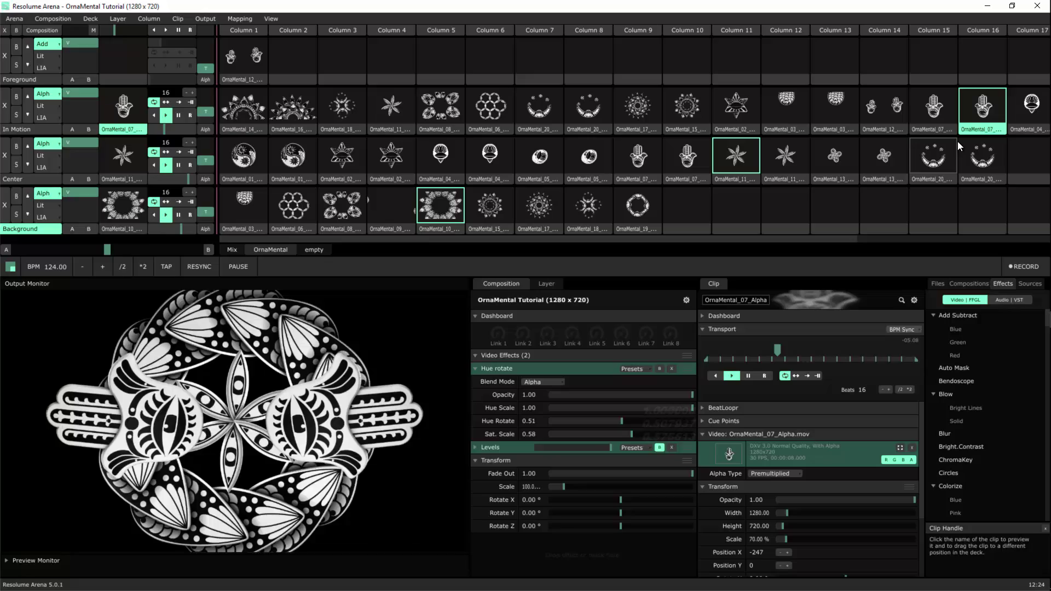
left_click(1028, 112)
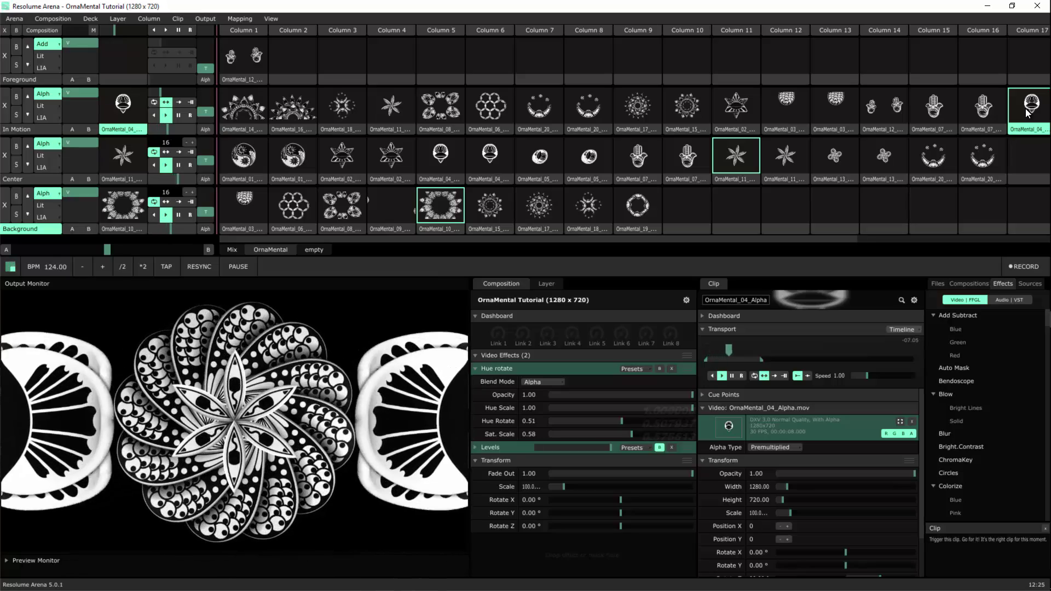
scroll(811, 239, "right", 2)
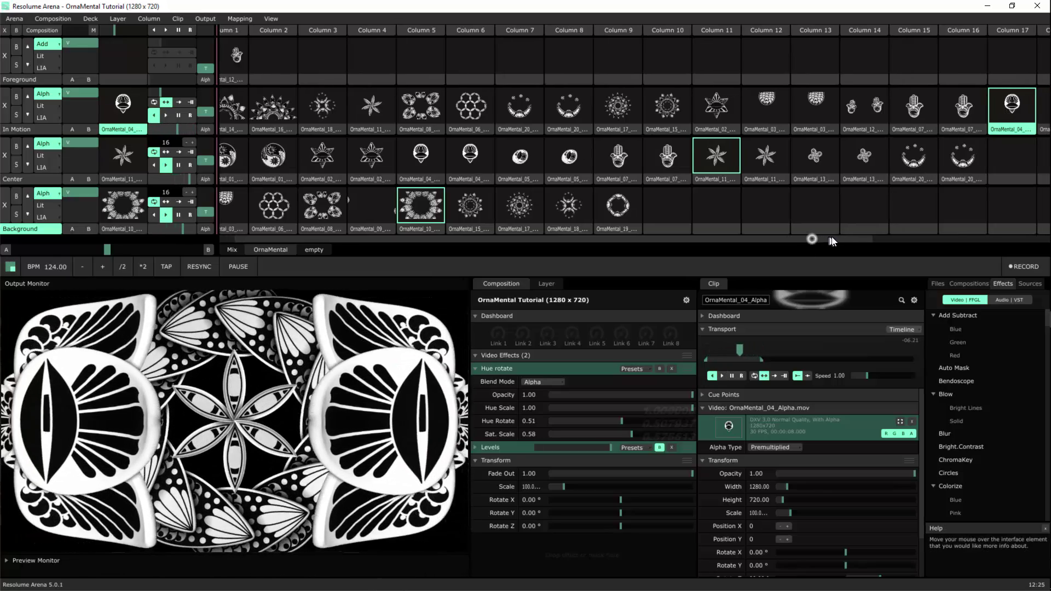
left_click(1026, 108)
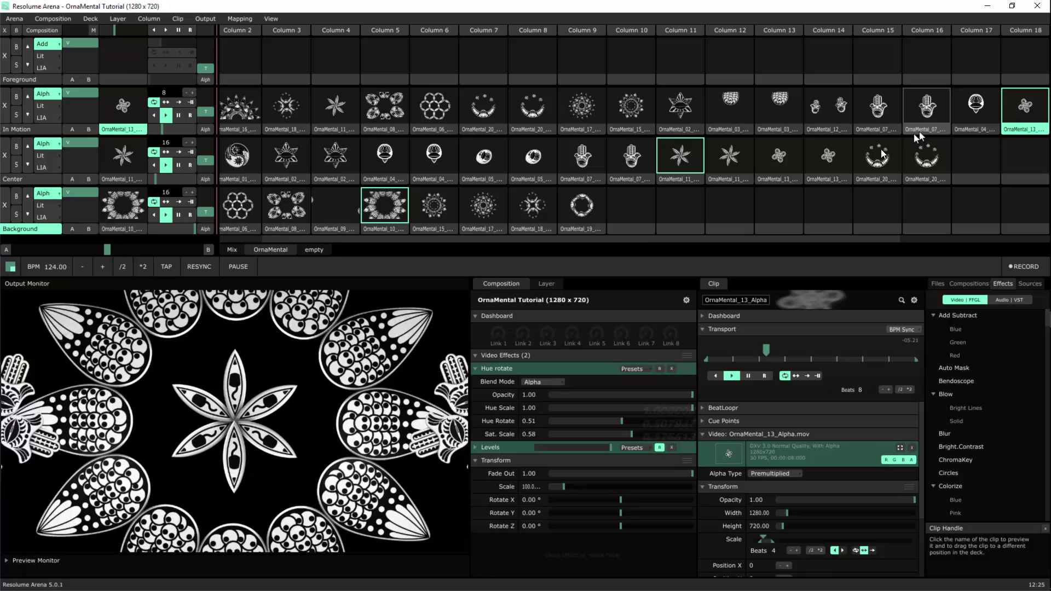
left_click(493, 211)
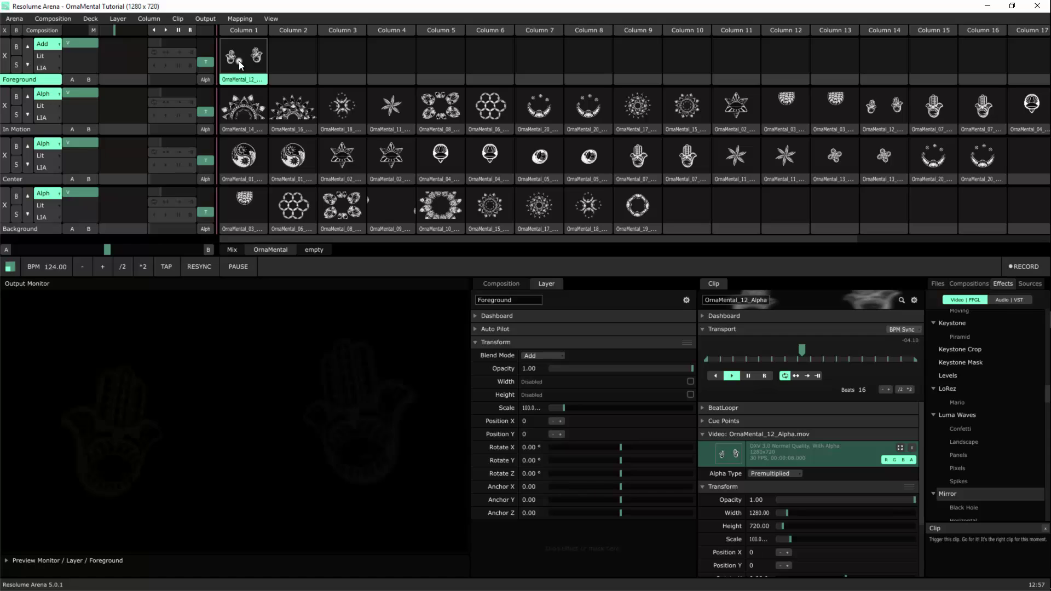
- Place OrnaMental_09 in Foreground column 2, previewing it with Center and Background loops
left_click(239, 61)
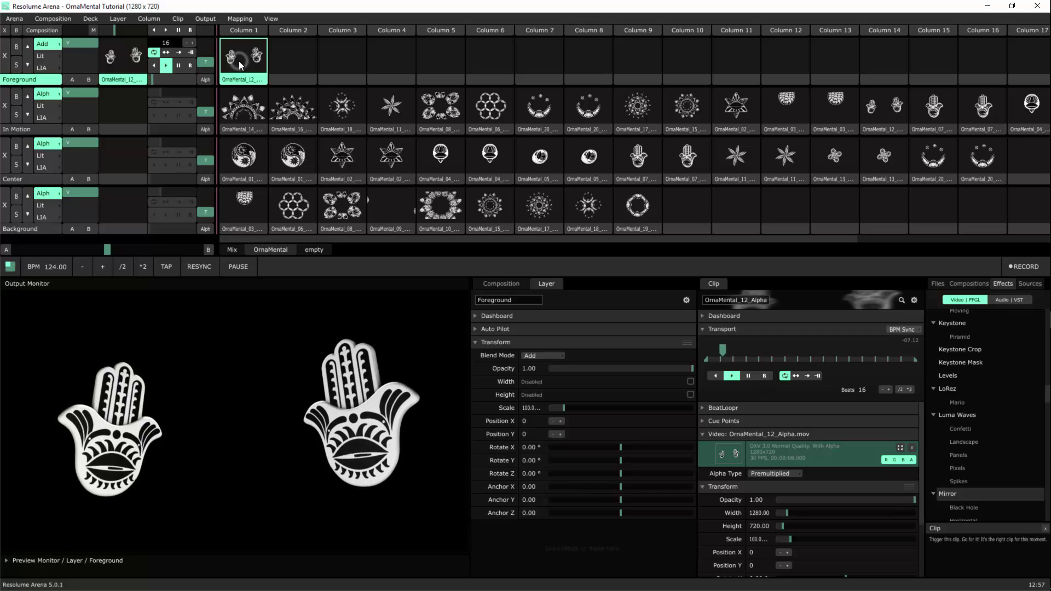
left_click(292, 210)
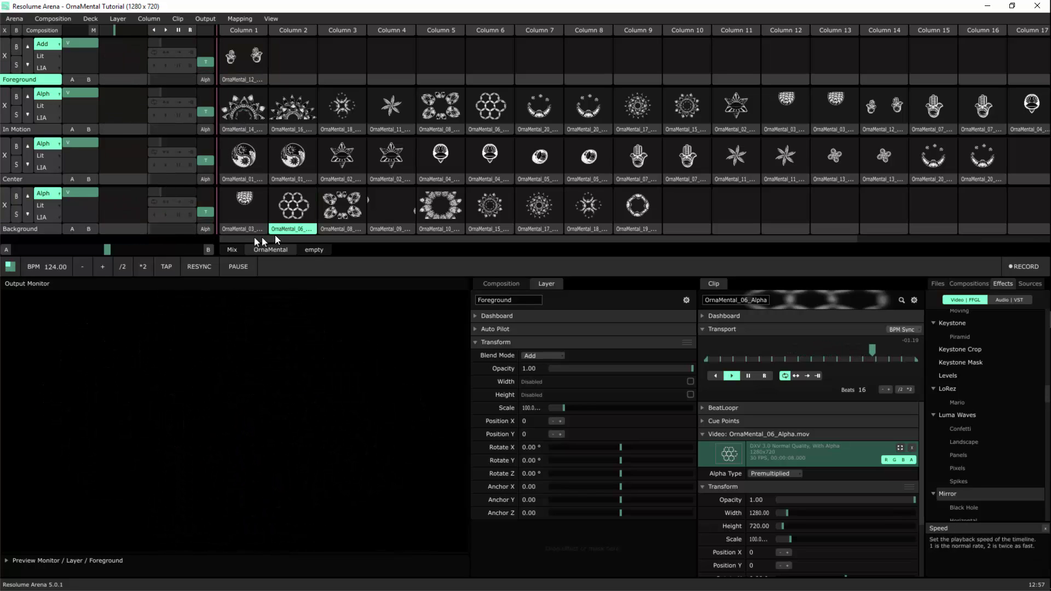
left_click_drag(381, 232, 283, 78)
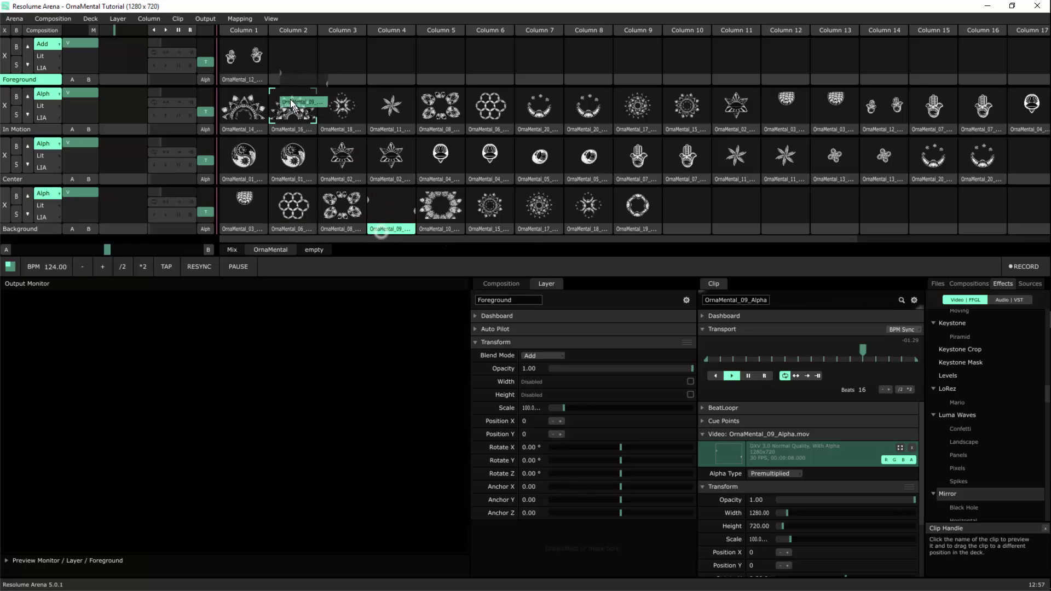
left_click(286, 62)
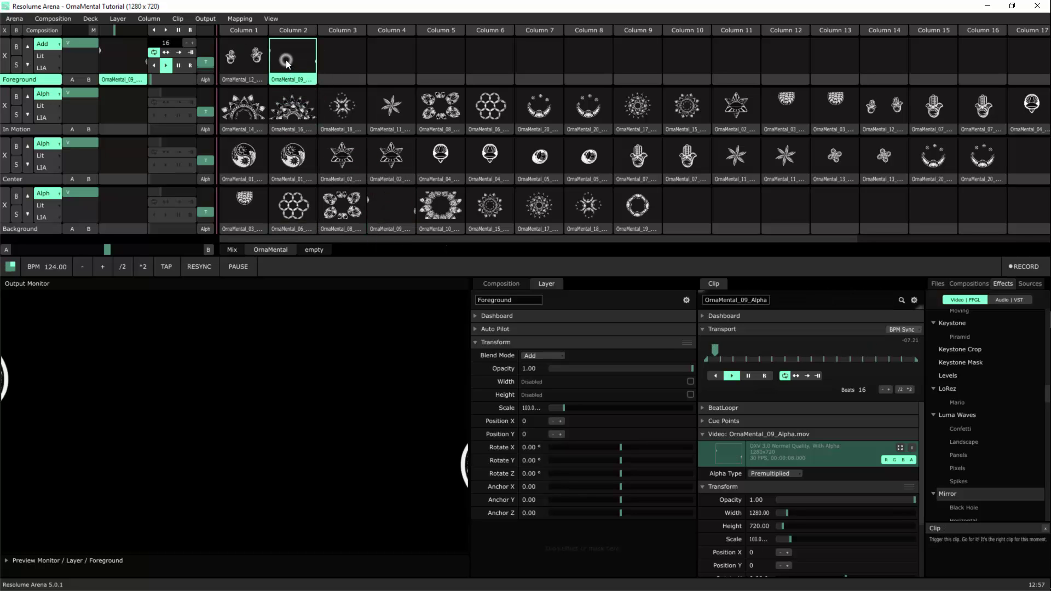
left_click(261, 155)
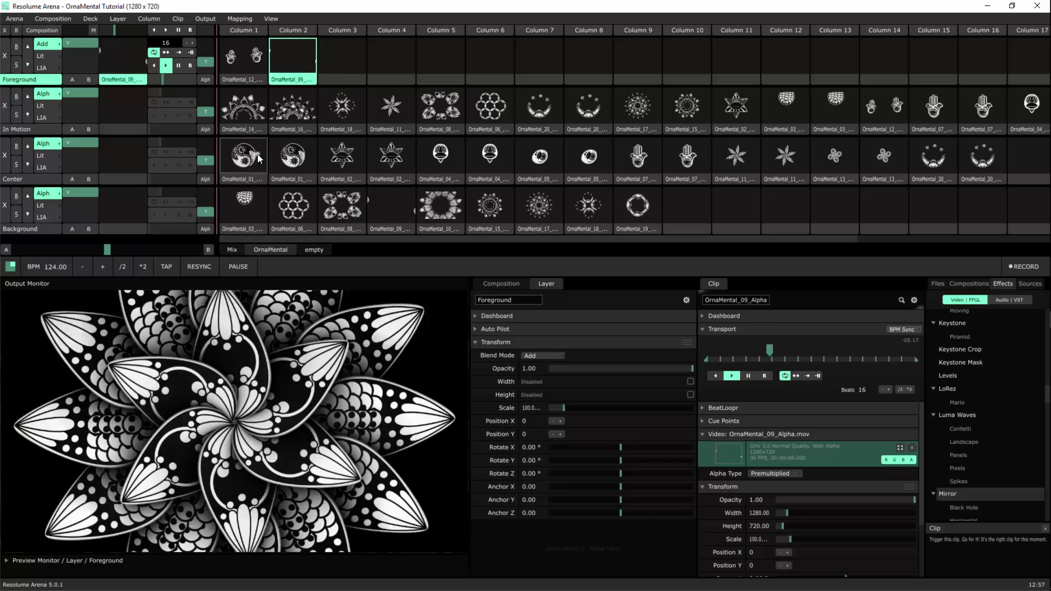
left_click(489, 207)
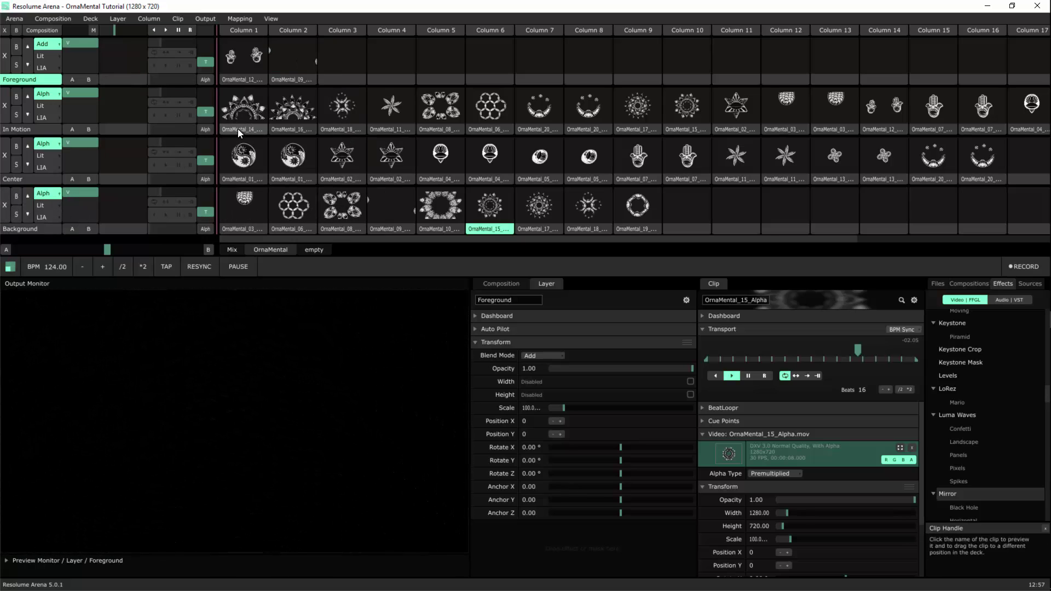
- Copy OrnaMental_14 into Foreground column 3, rotate it 180° and set Position Y to -291
left_click_drag(238, 116, 342, 64)
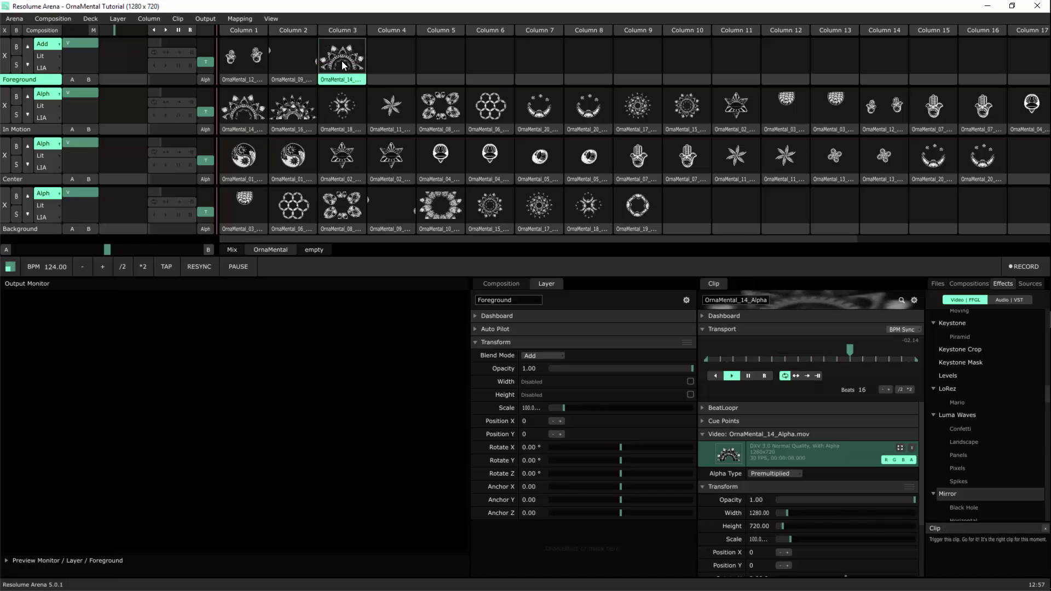
left_click(343, 64)
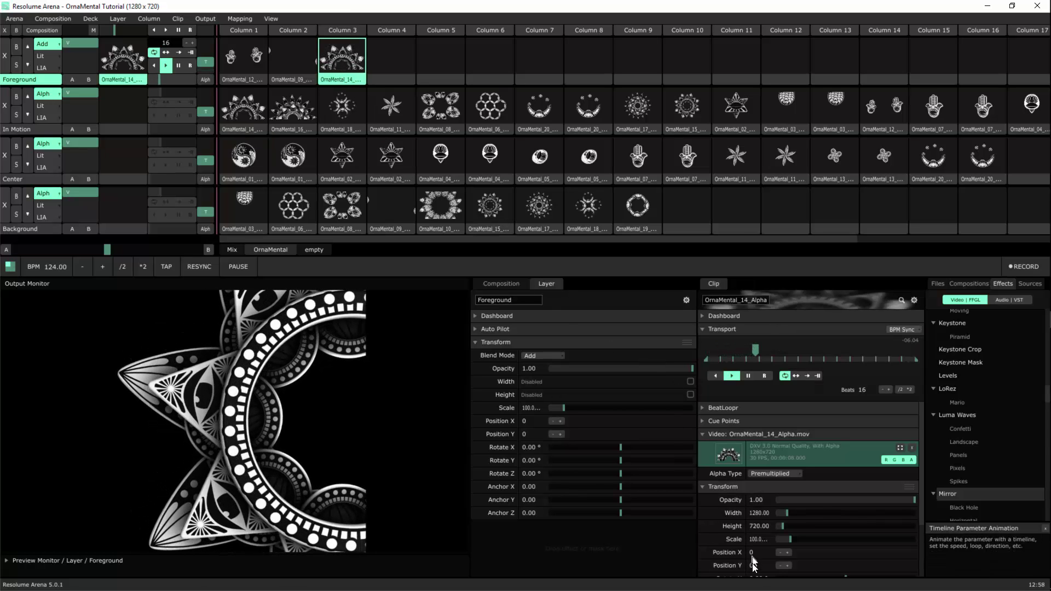
scroll(753, 563, "down", 2)
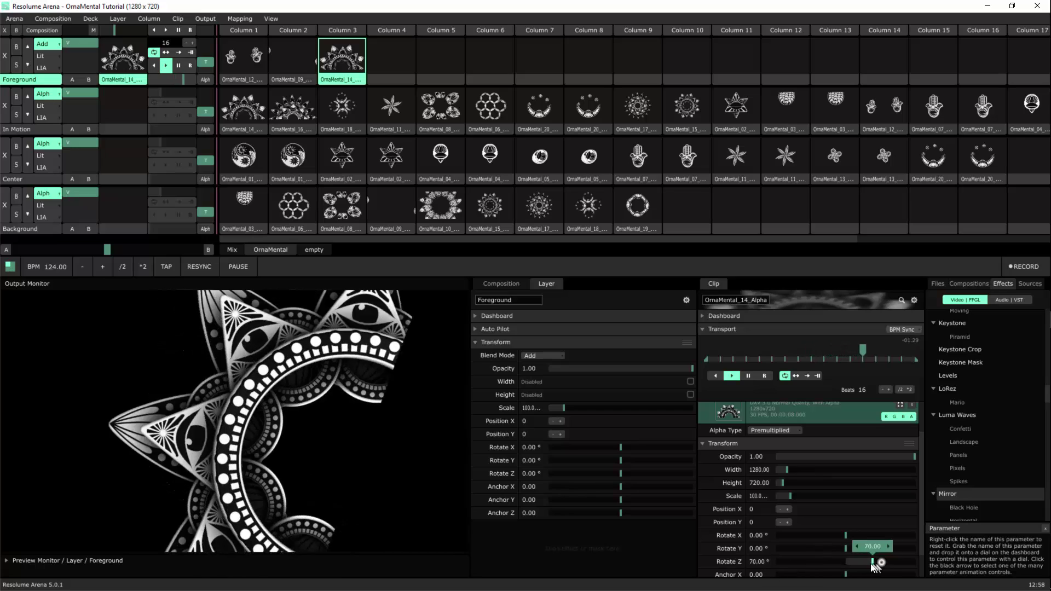
left_click_drag(880, 563, 928, 555)
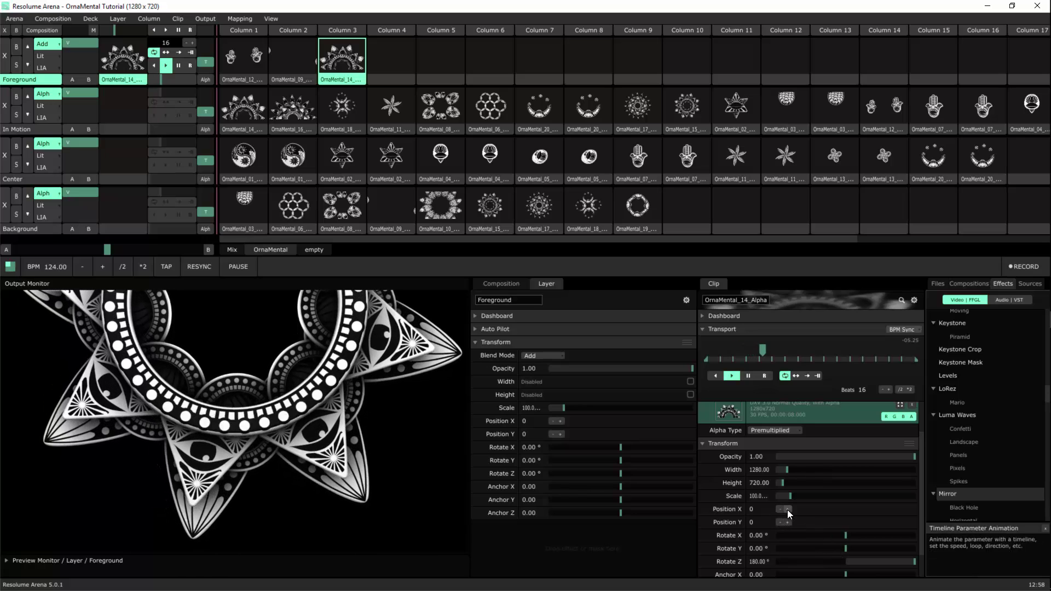
left_click_drag(790, 522, 559, 522)
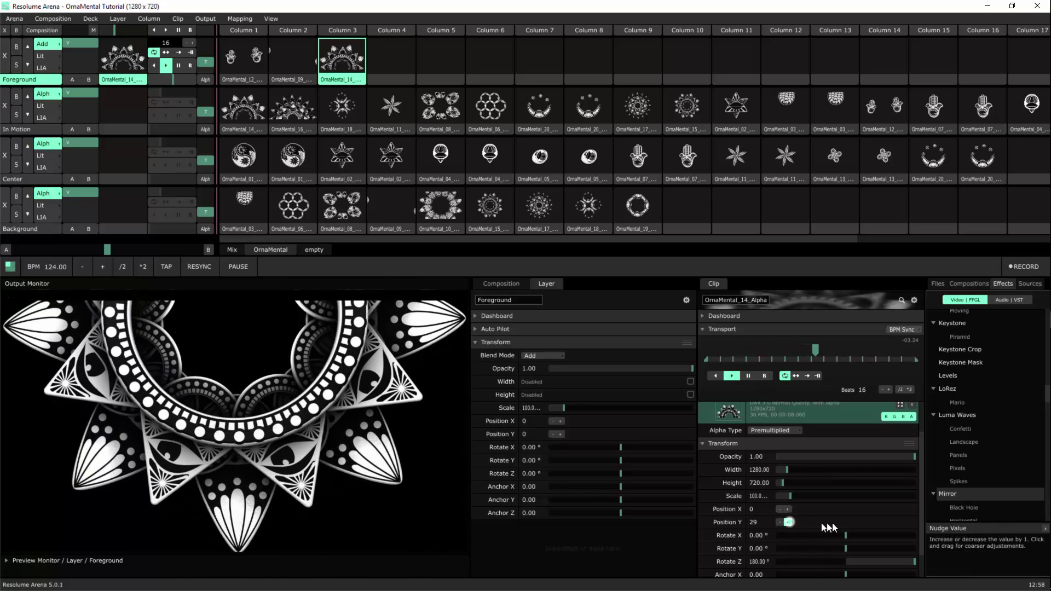
left_click_drag(493, 531, 476, 526)
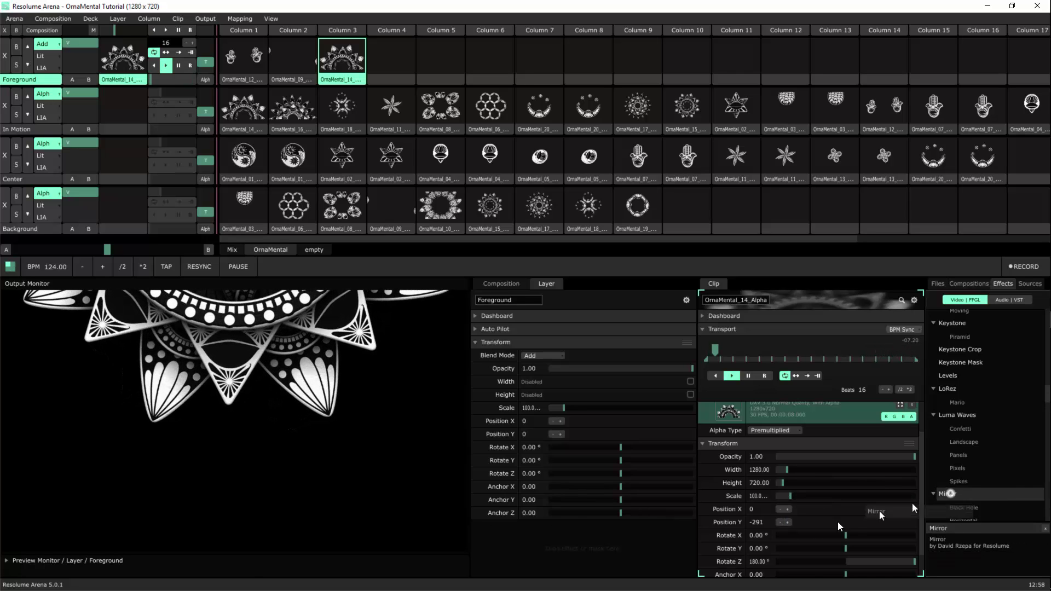
- Set the OrnaMental_14 clip's Mirror Y to 0.50
left_click(704, 444)
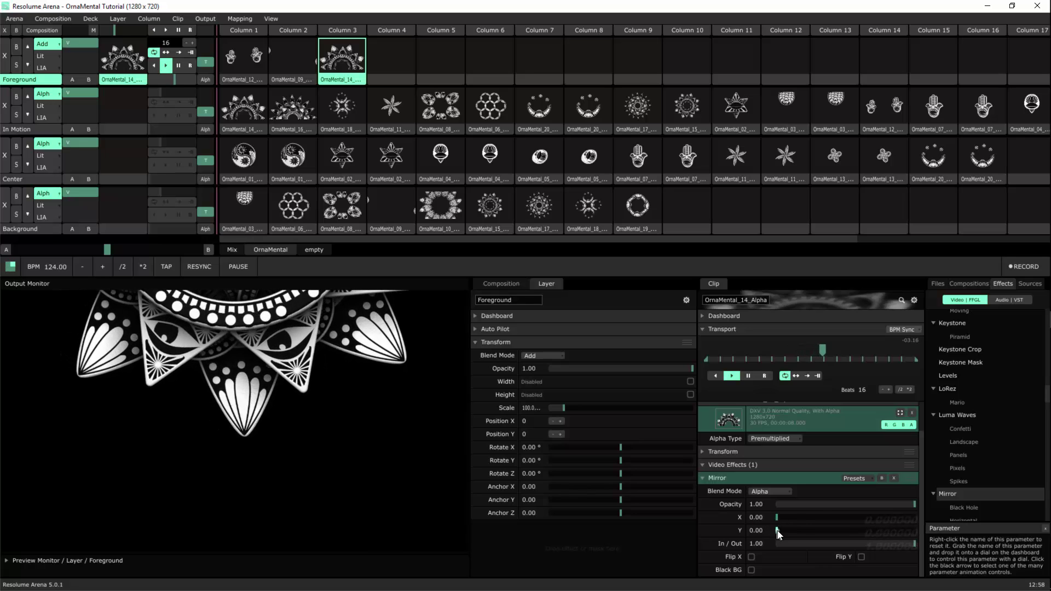
left_click_drag(831, 533, 837, 531)
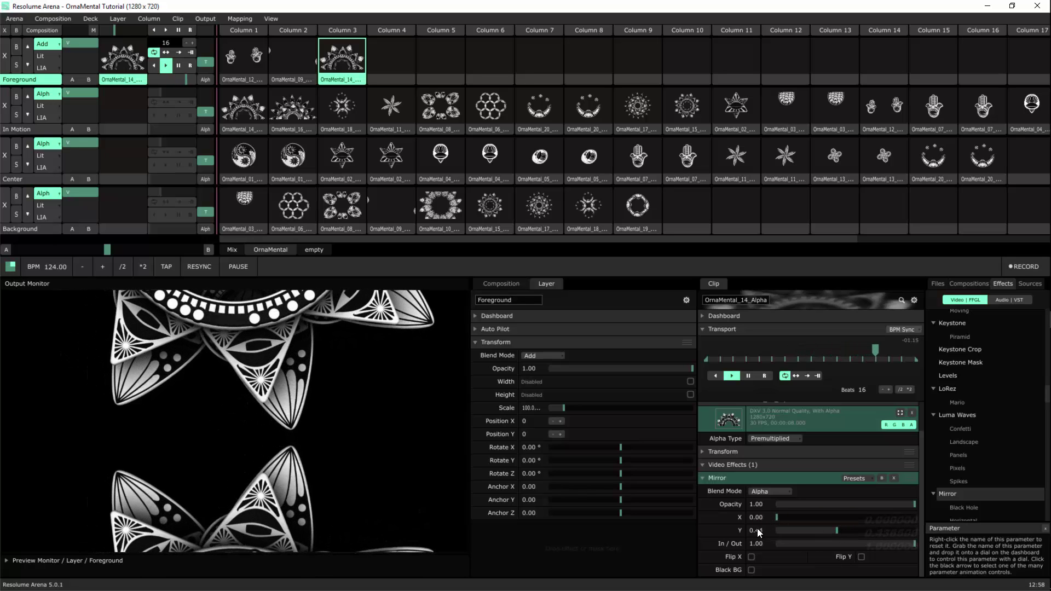
key("ctrl+a")
type("0.5")
key("Return")
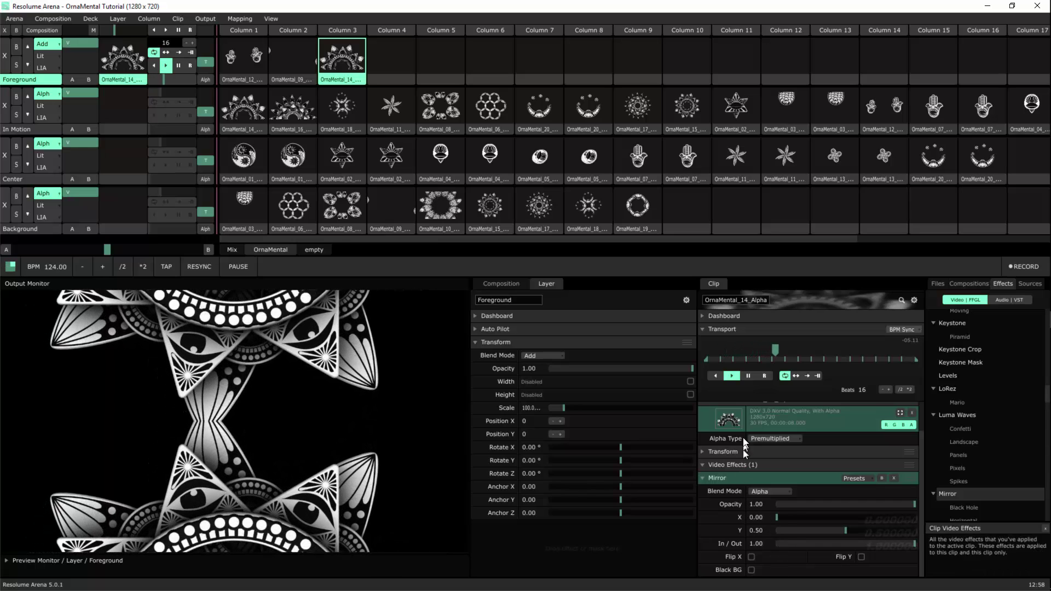
- Move the clip further up by adjusting Position Y
left_click(702, 453)
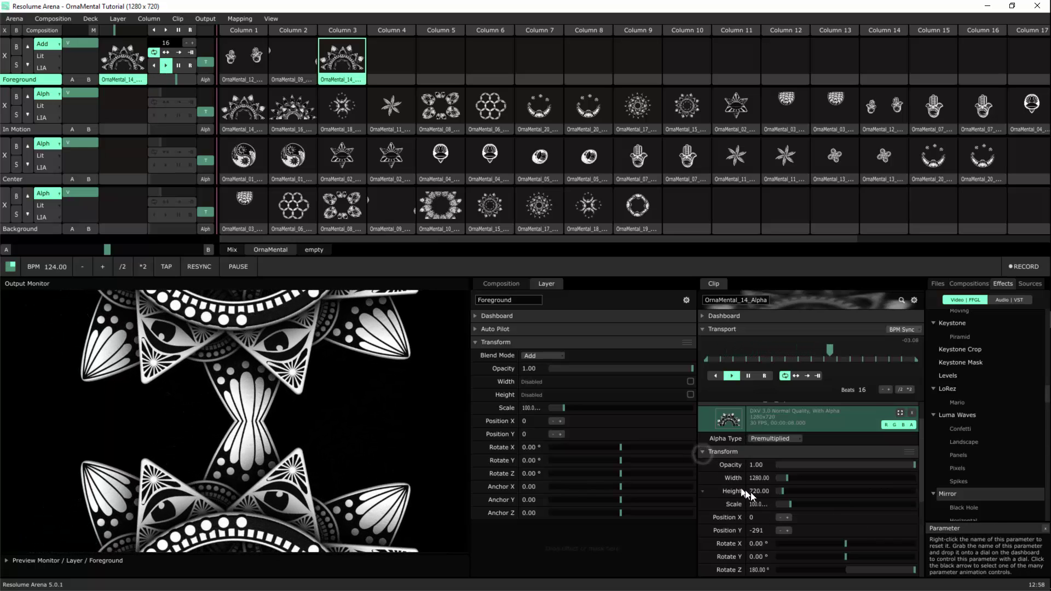
left_click_drag(785, 531, 725, 537)
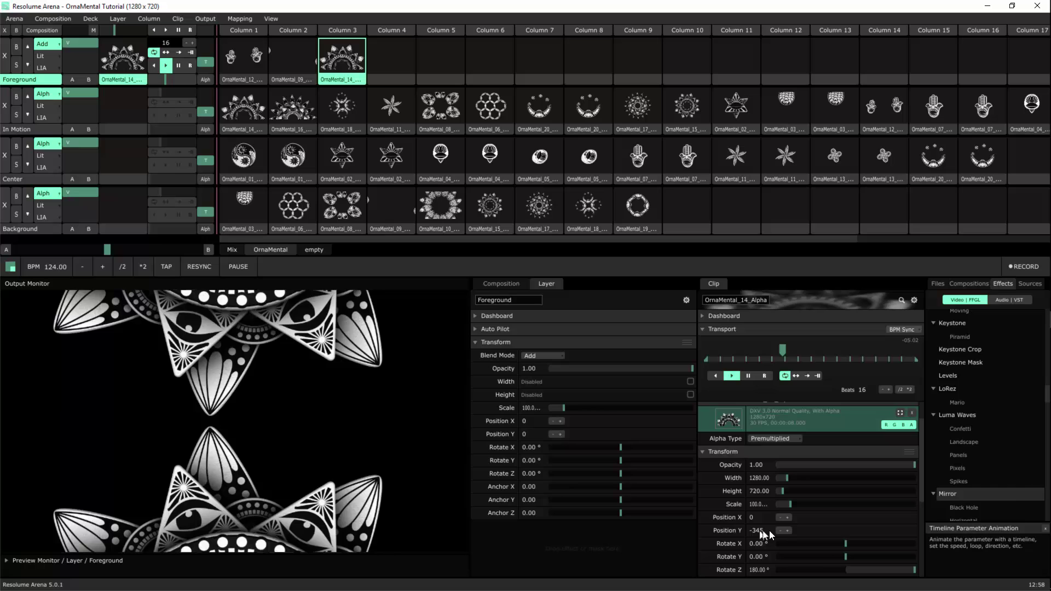
left_click_drag(788, 530, 622, 534)
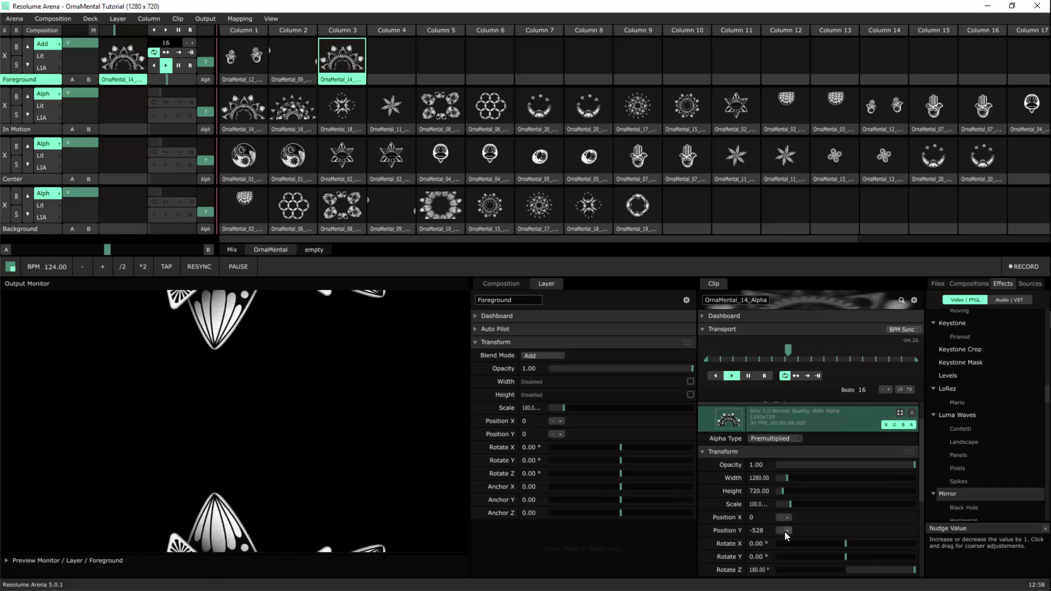
- Make Position Y bounce with BPM Sync, then copy another loop into the Foreground row
right_click(704, 531)
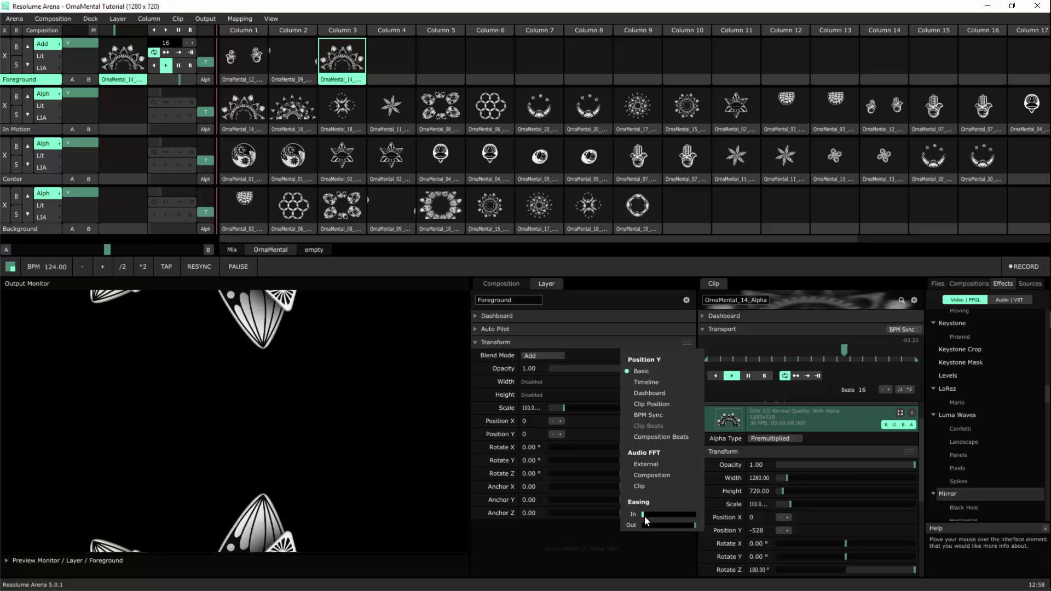
left_click_drag(644, 515, 655, 517)
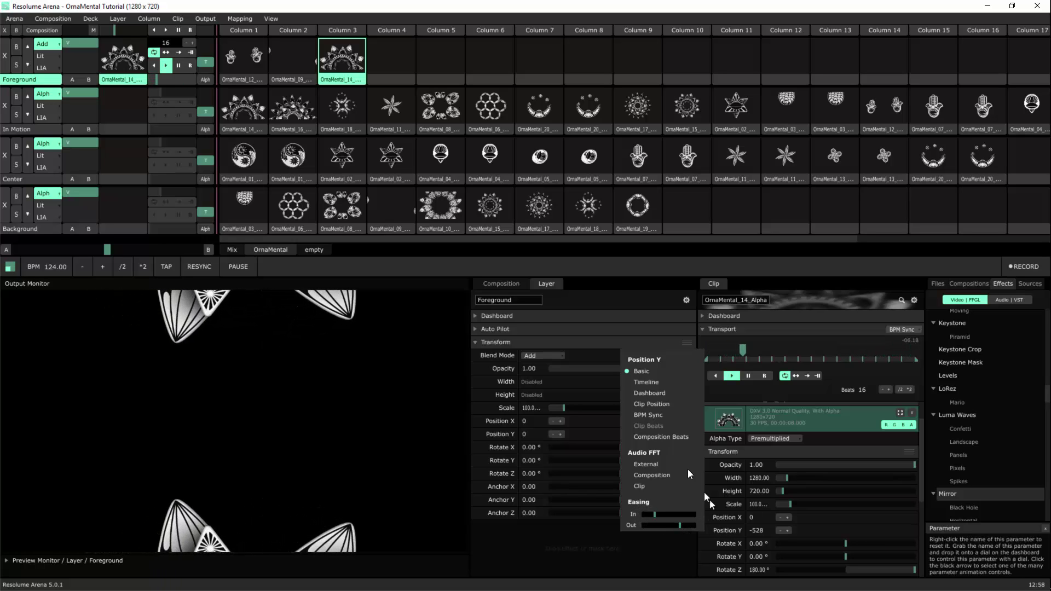
left_click(658, 415)
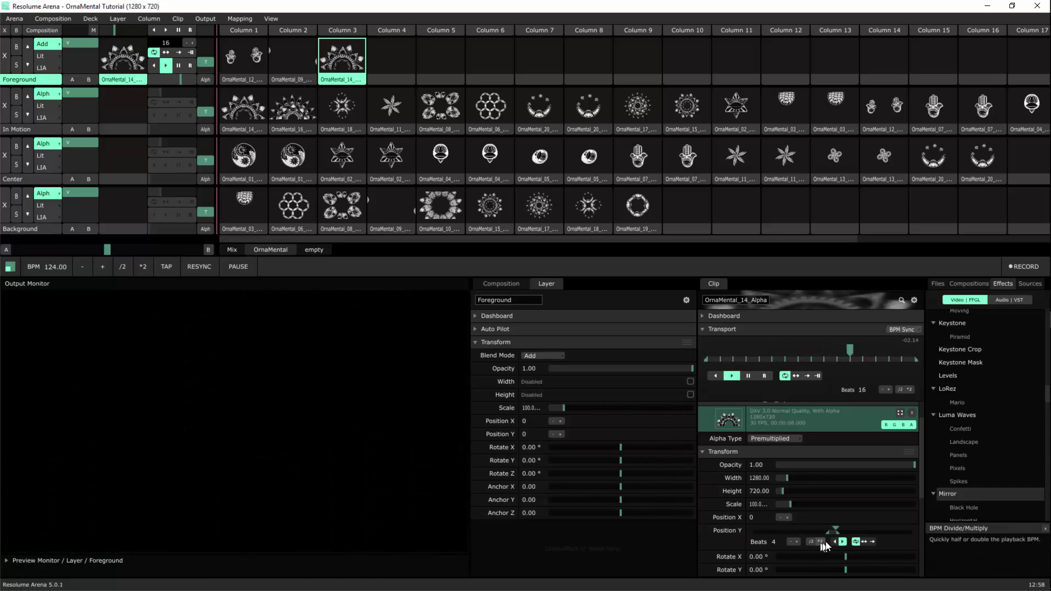
left_click_drag(829, 535, 830, 519)
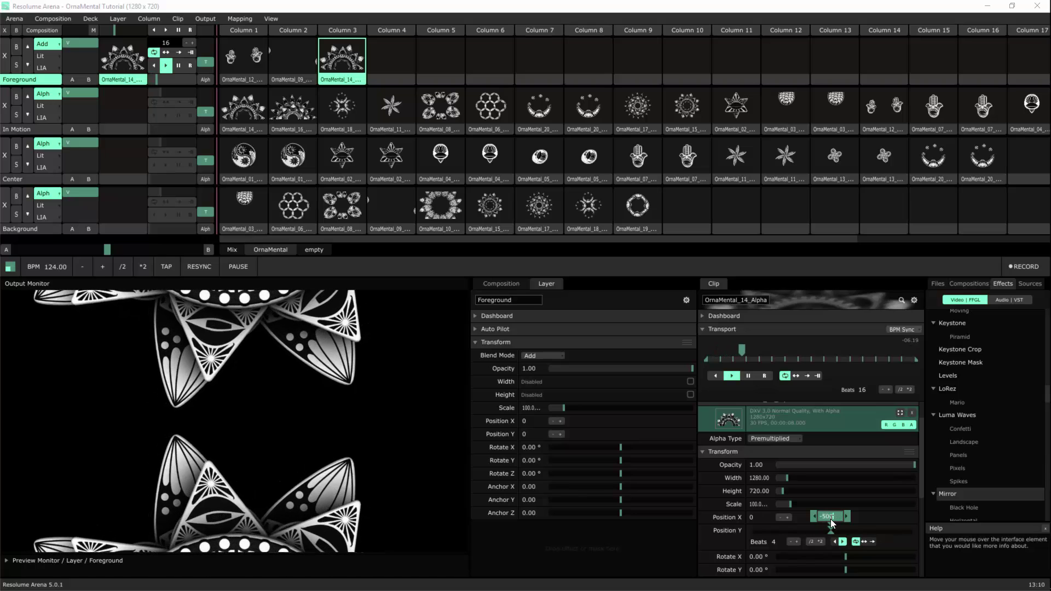
left_click(867, 542)
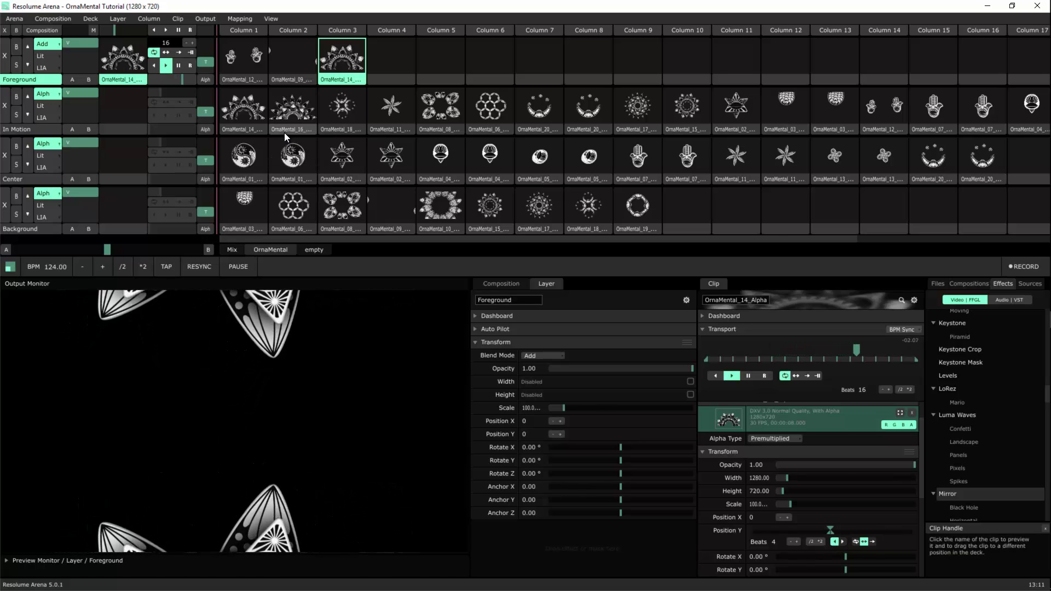
left_click_drag(284, 132, 390, 73)
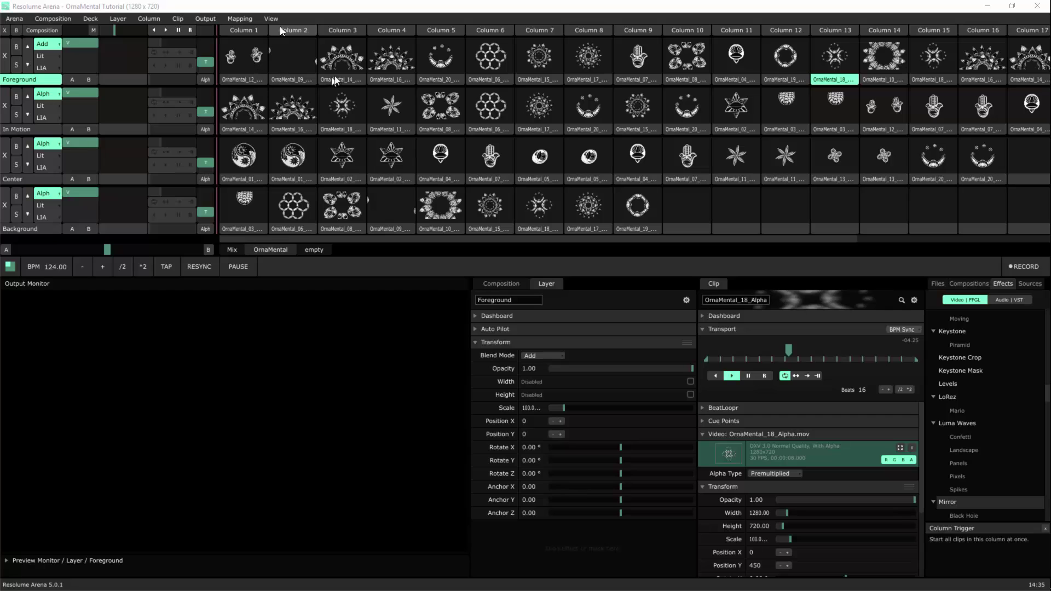
- Trigger Foreground loops OrnaMental_16, 20, 06 and 15 in columns 4–7, then advance
left_click(393, 58)
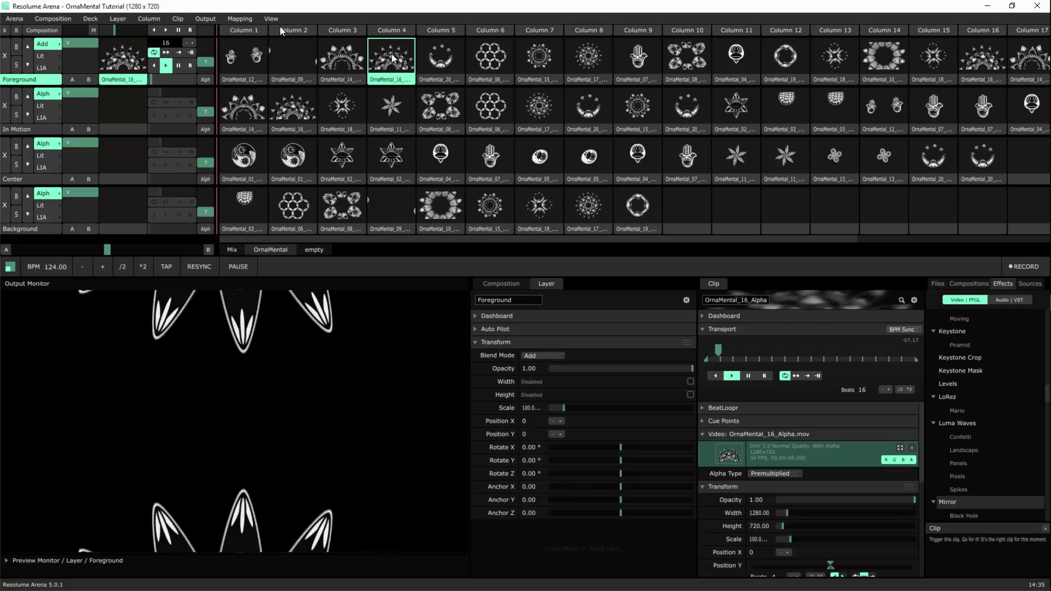
left_click(440, 58)
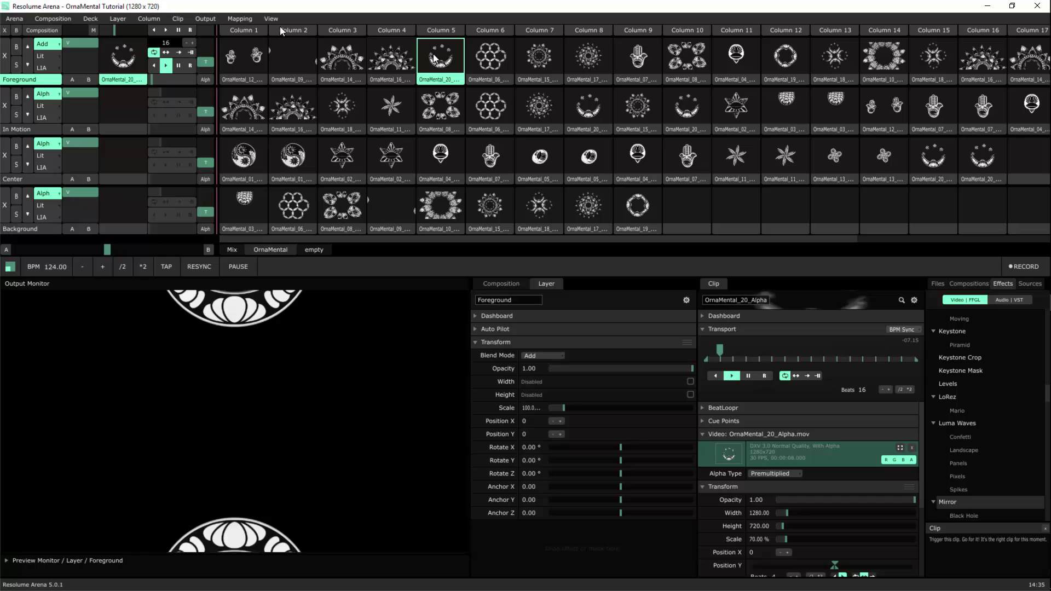
left_click(489, 62)
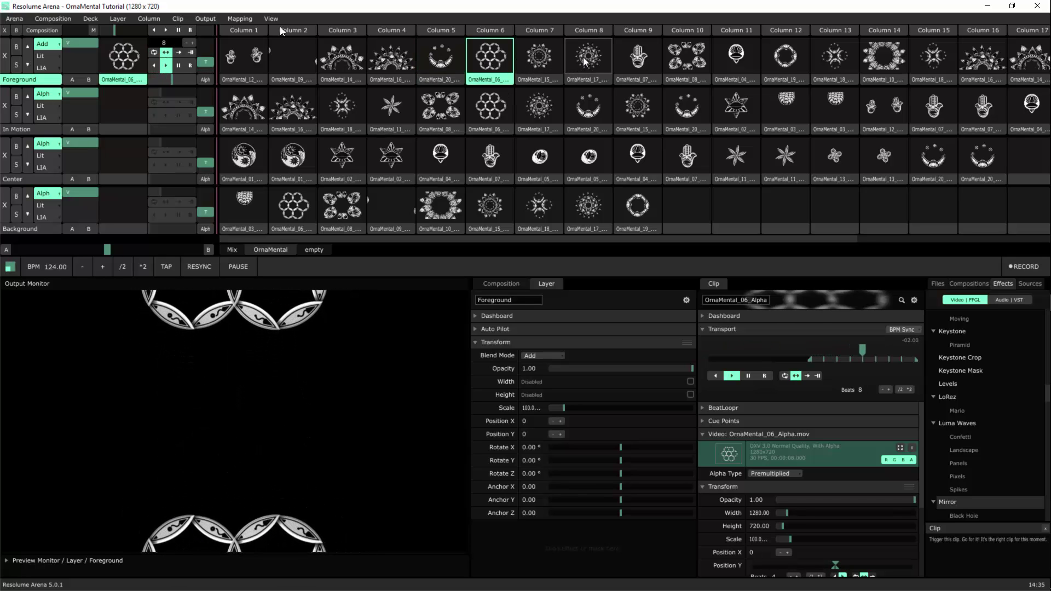
left_click(539, 57)
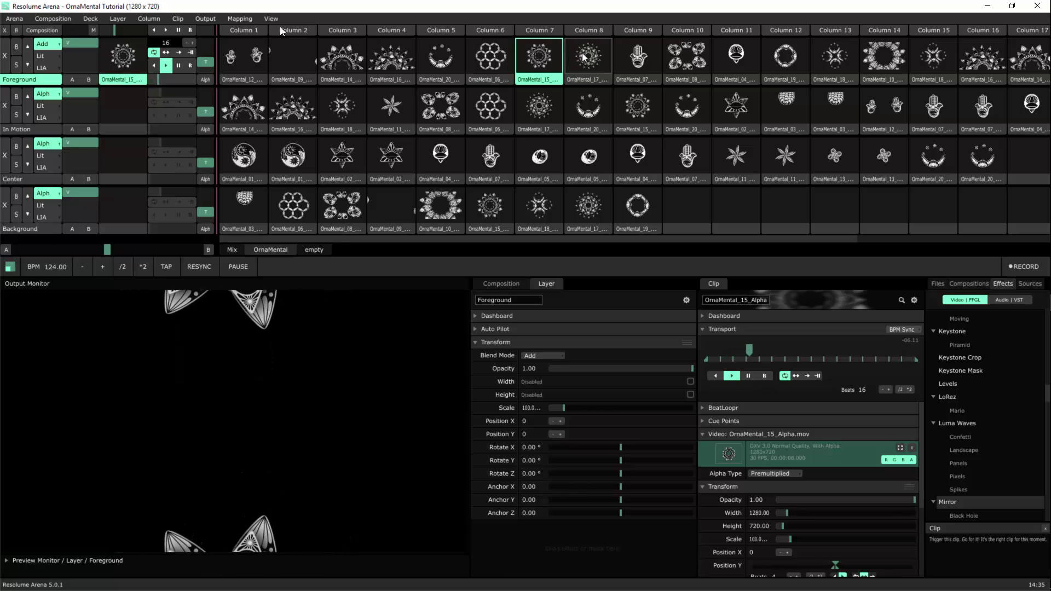
key("Right")
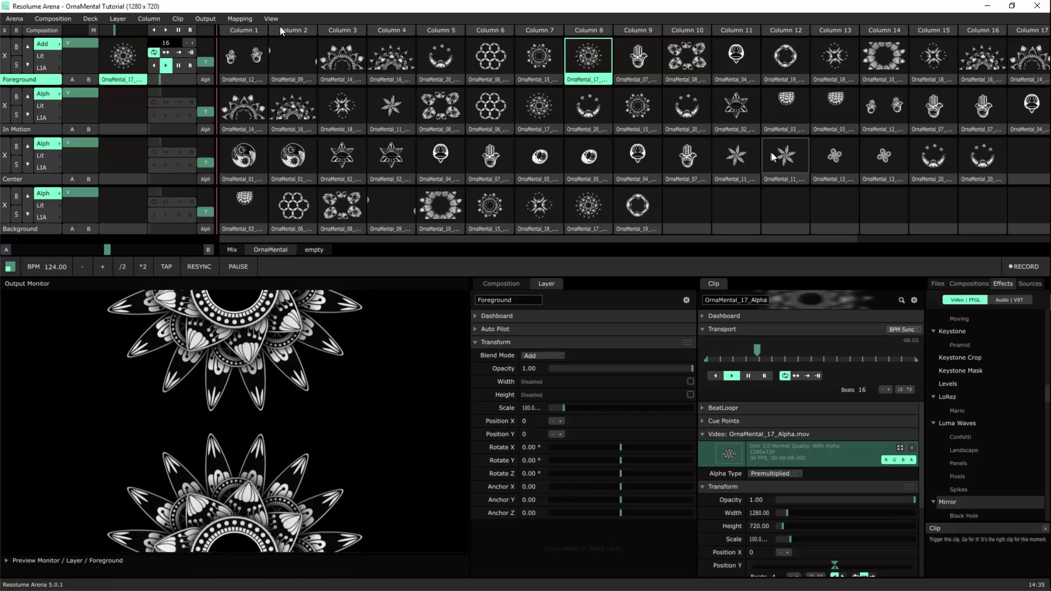
- Preview Center OrnaMental_11 and In Motion hamsa hands with Foreground OrnaMental_07, then OrnaMental_08
left_click(778, 158)
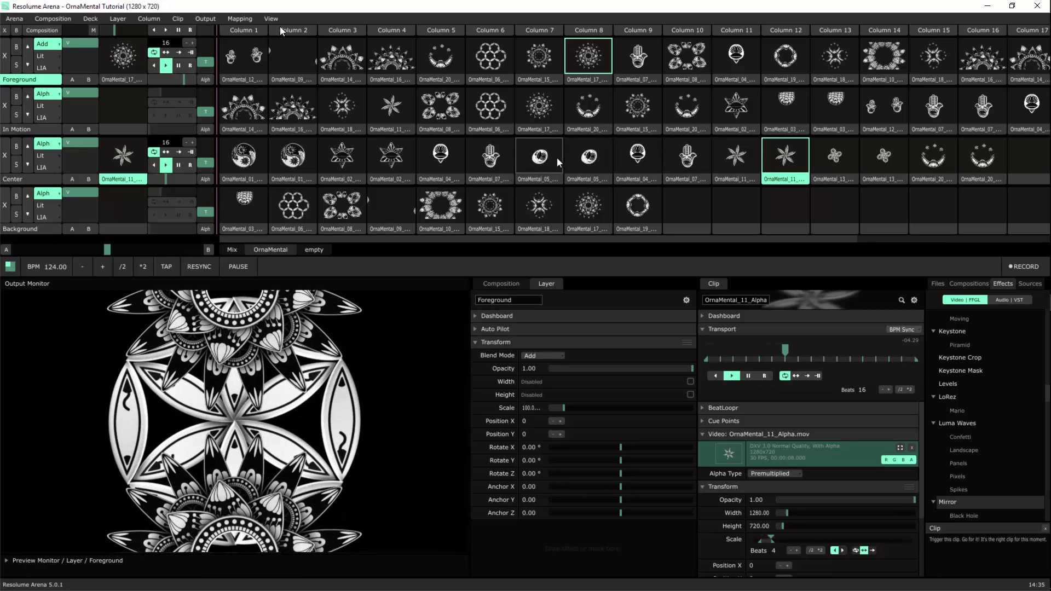
left_click(639, 59)
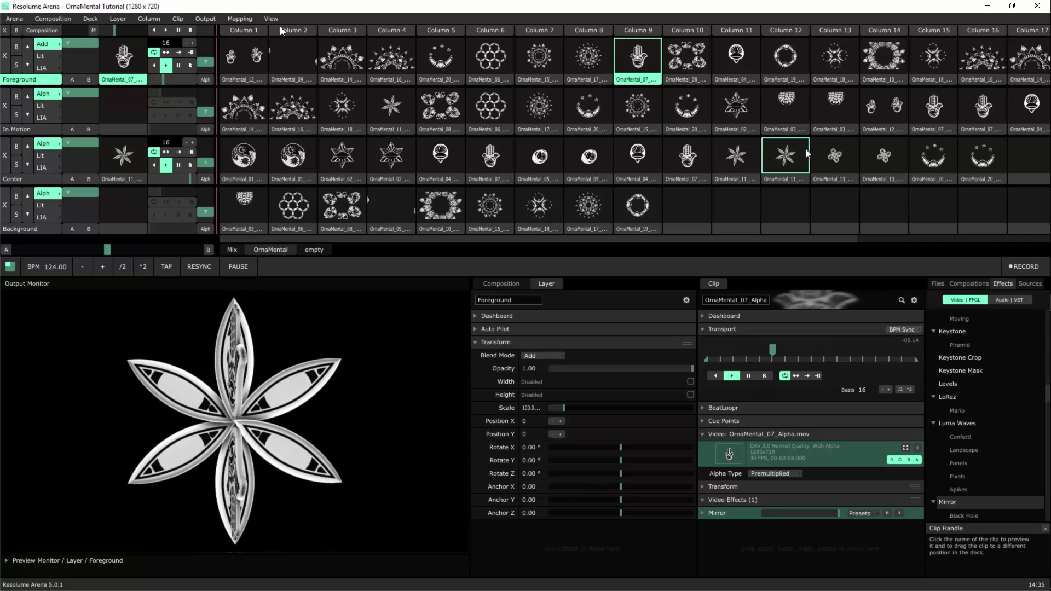
left_click(884, 107)
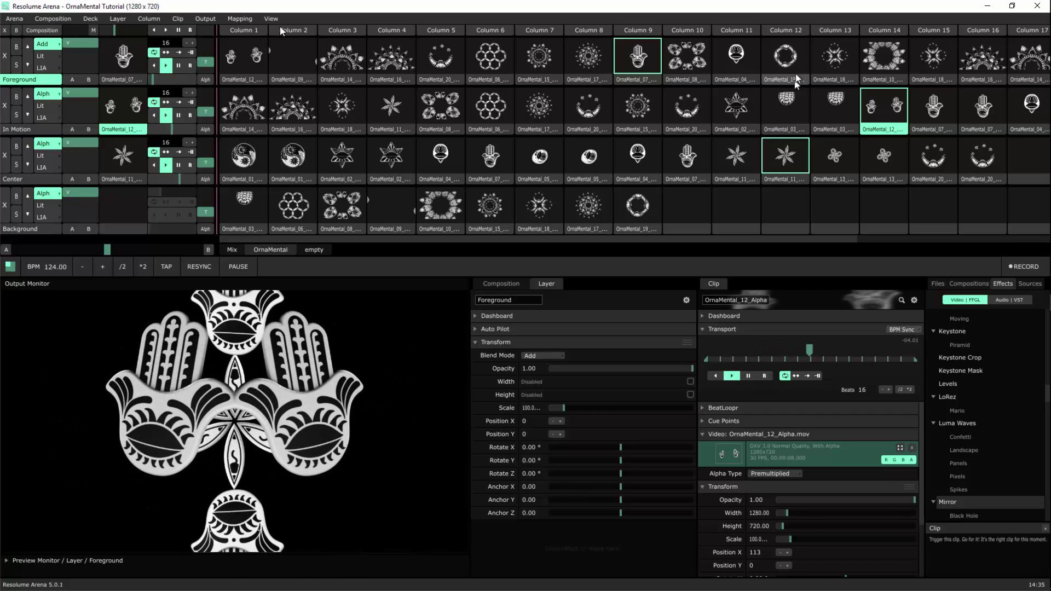
left_click(690, 62)
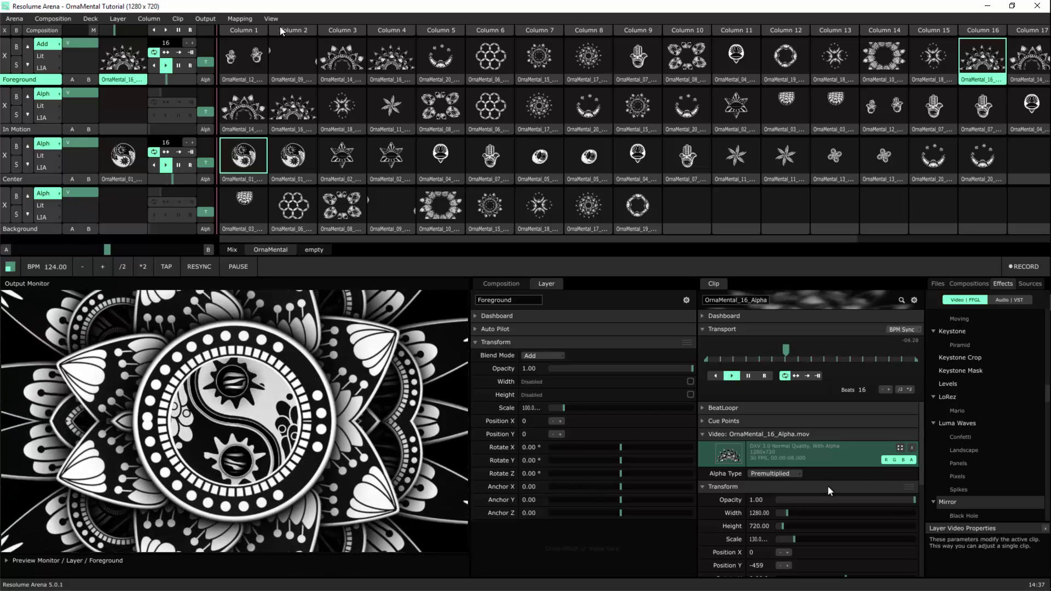
scroll(846, 492, "down", 3)
scroll(845, 534, "down", 3)
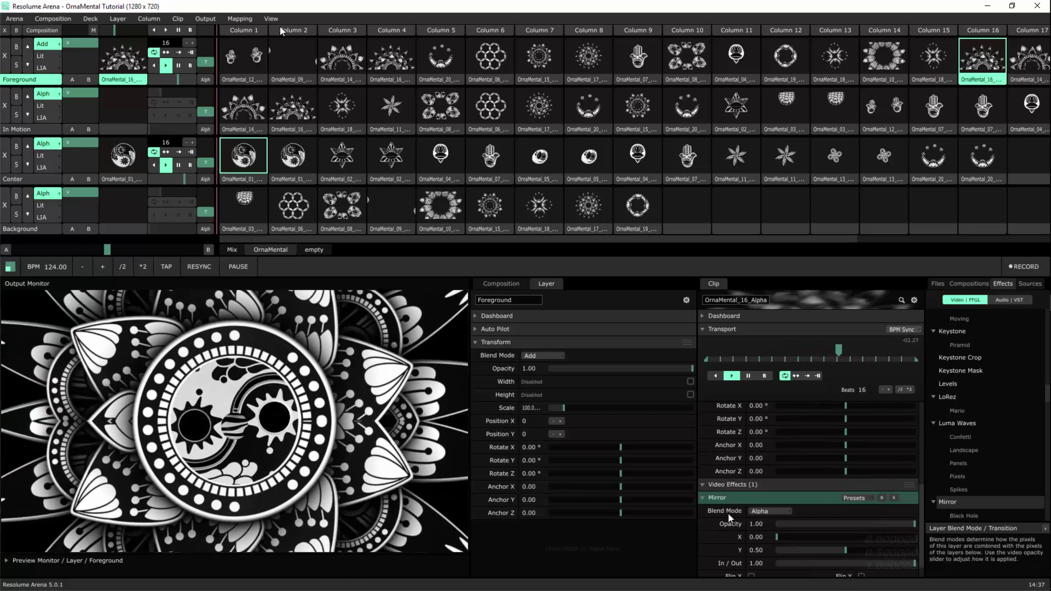
scroll(822, 510, "down", 3)
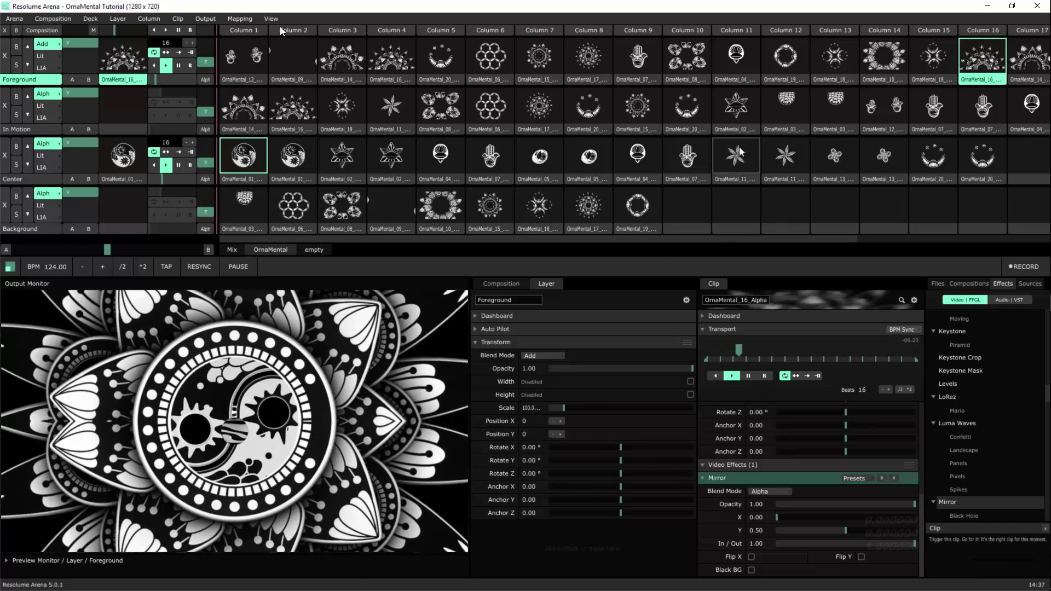
- Trigger the OrnaMental_13 loop on the Center layer
left_click(782, 156)
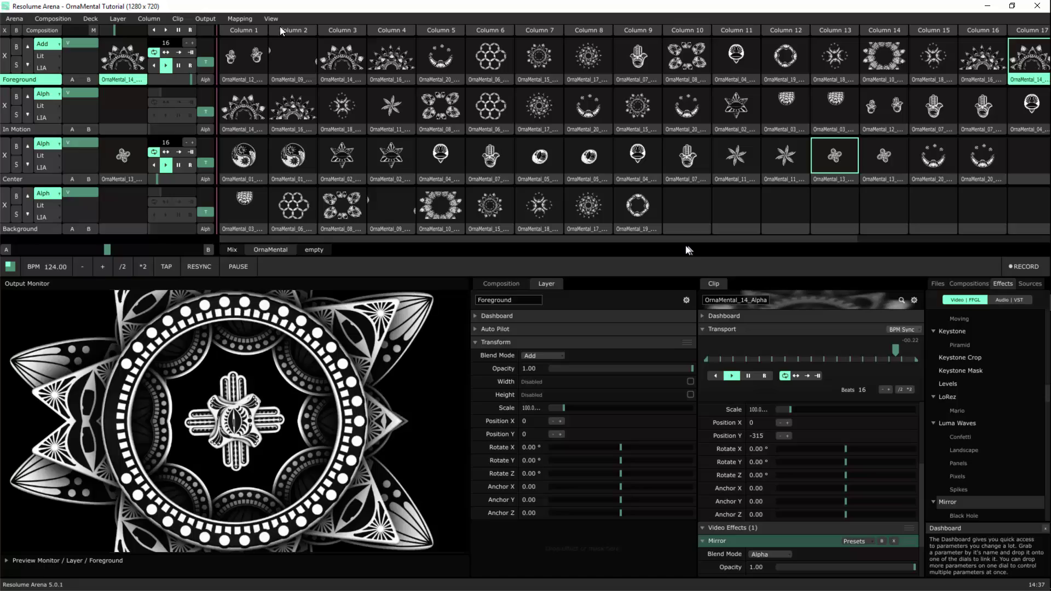
scroll(688, 230, "down", 3)
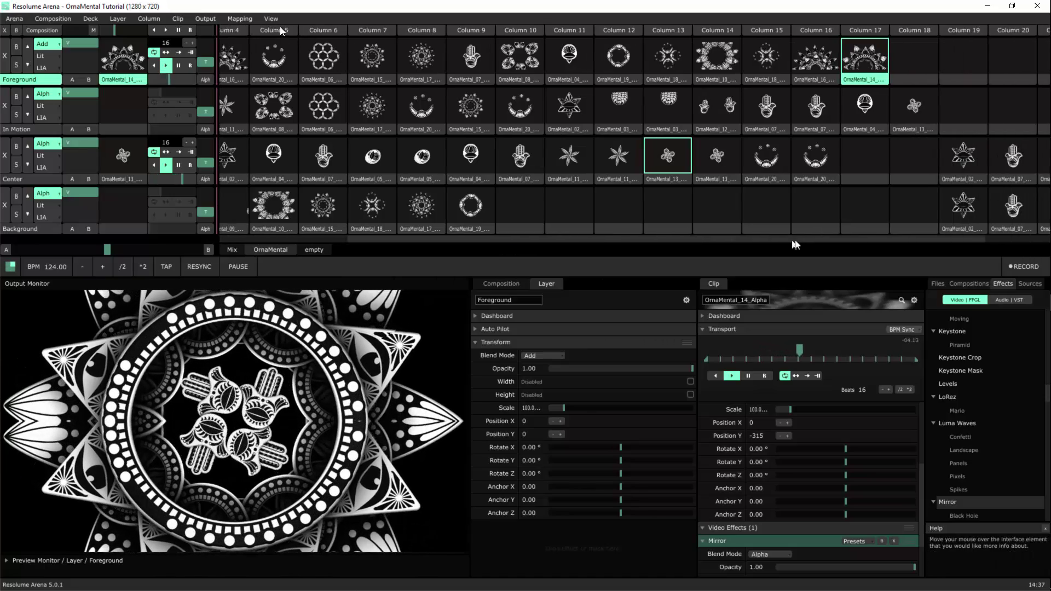
scroll(795, 244, "down", 1)
- Play column 19 and toggle the Background layer's Solo on and off
left_click(910, 33)
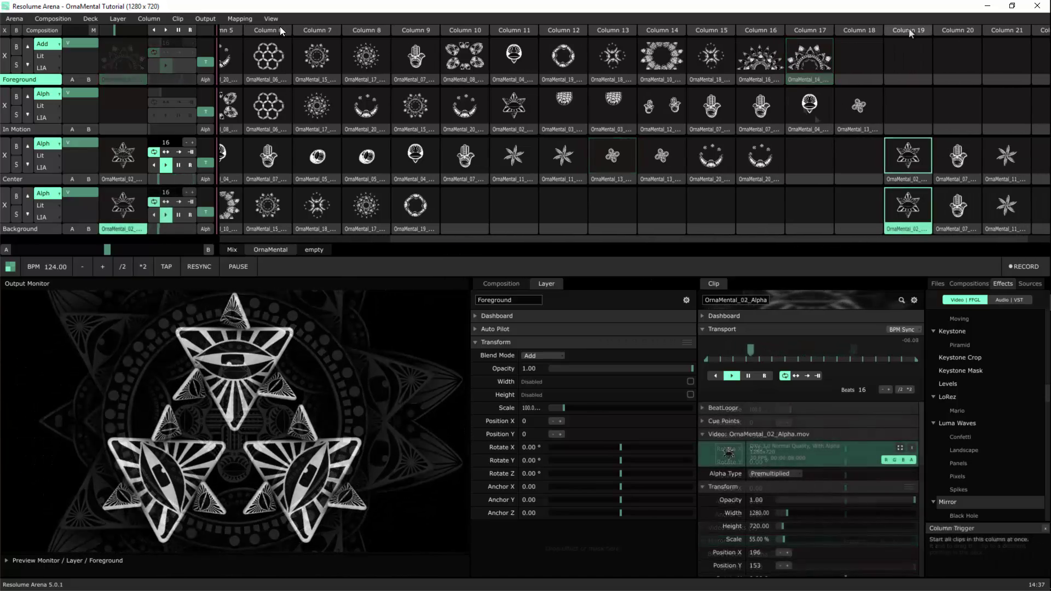
left_click(914, 168)
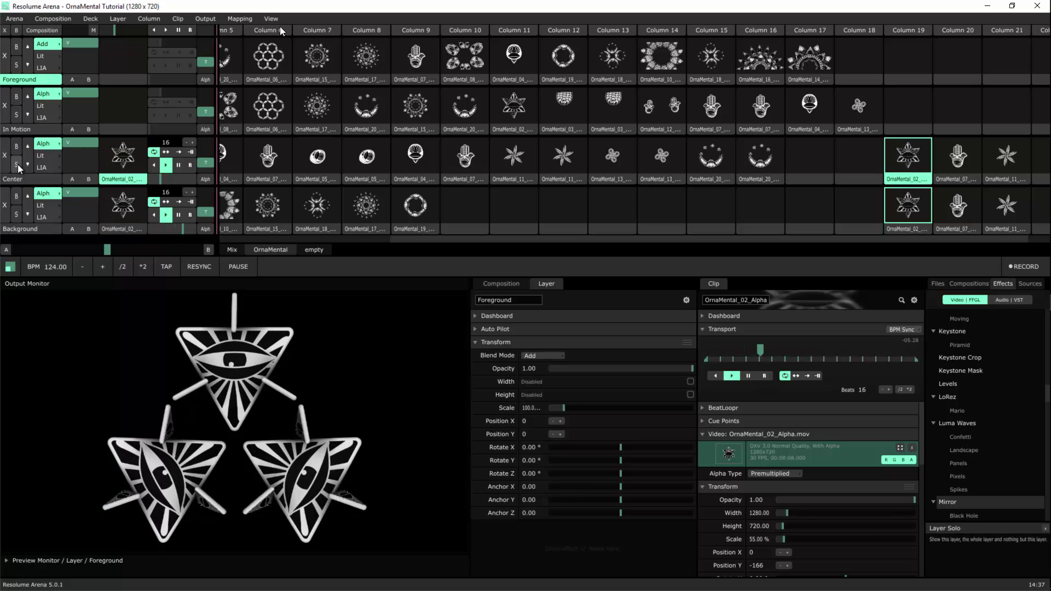
scroll(747, 499, "down", 3)
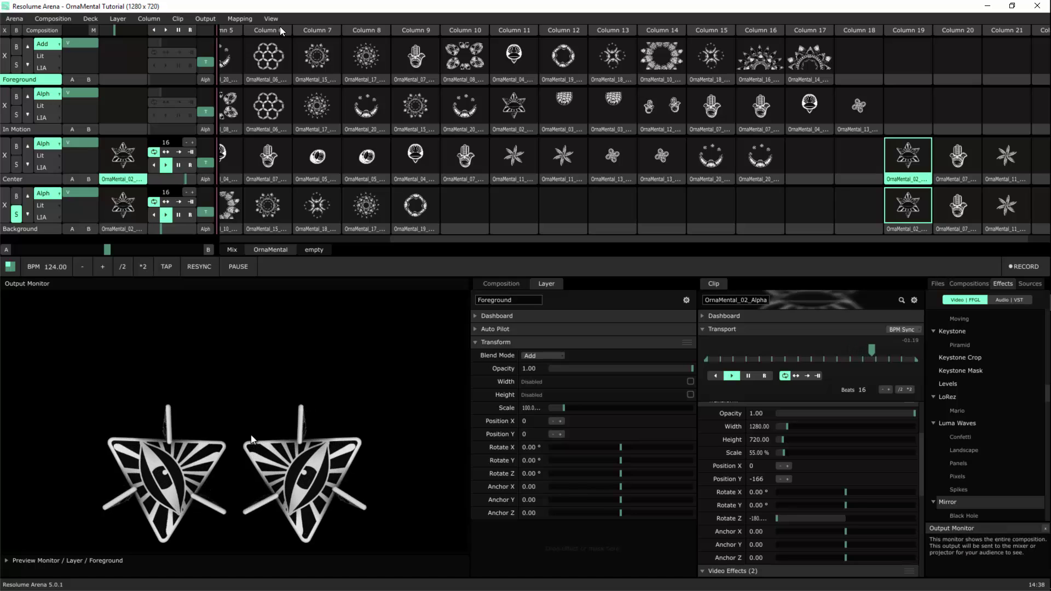
scroll(785, 509, "down", 3)
scroll(784, 540, "down", 3)
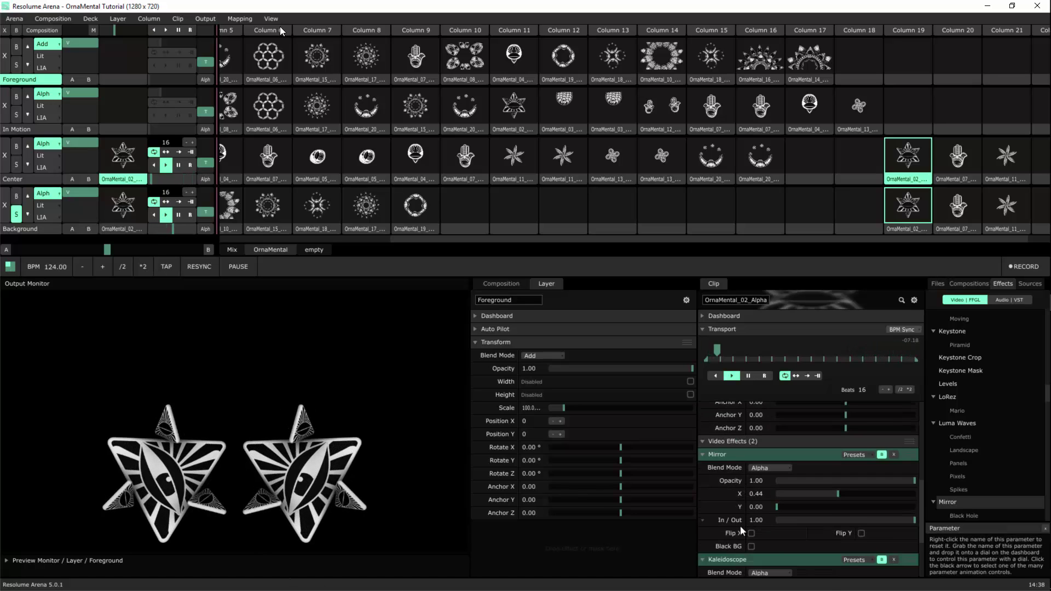
left_click(911, 31)
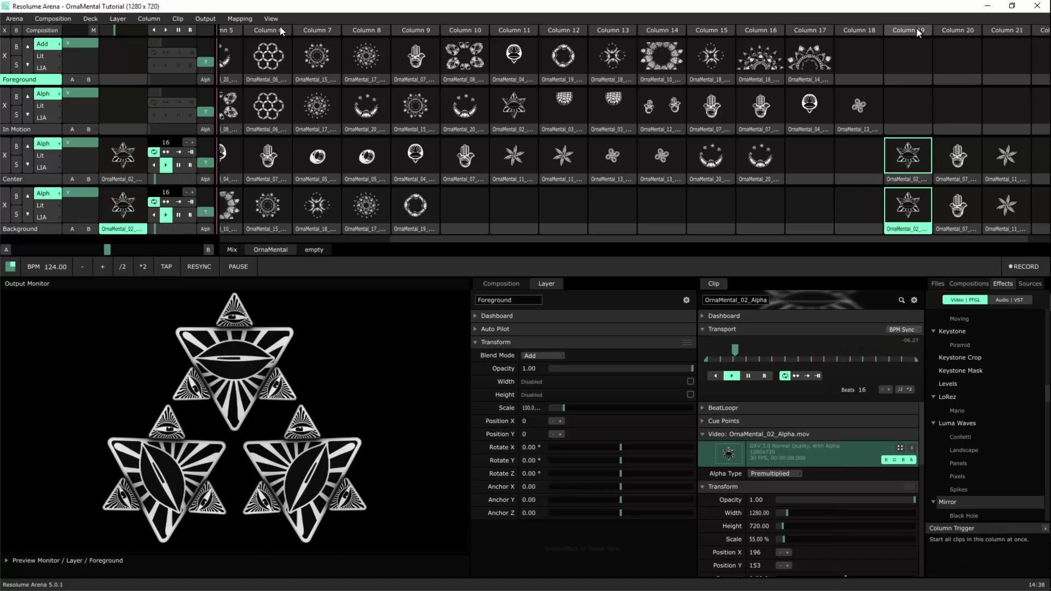
- Play columns 20 and 21, then layer Foreground OrnaMental_18 and OrnaMental_08 over them
left_click(956, 30)
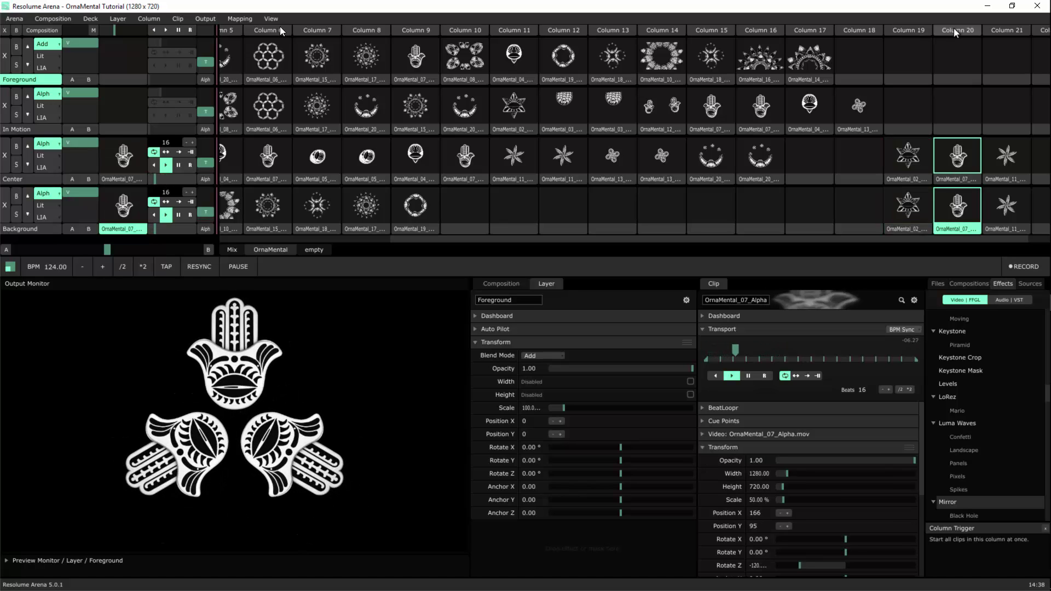
left_click(999, 33)
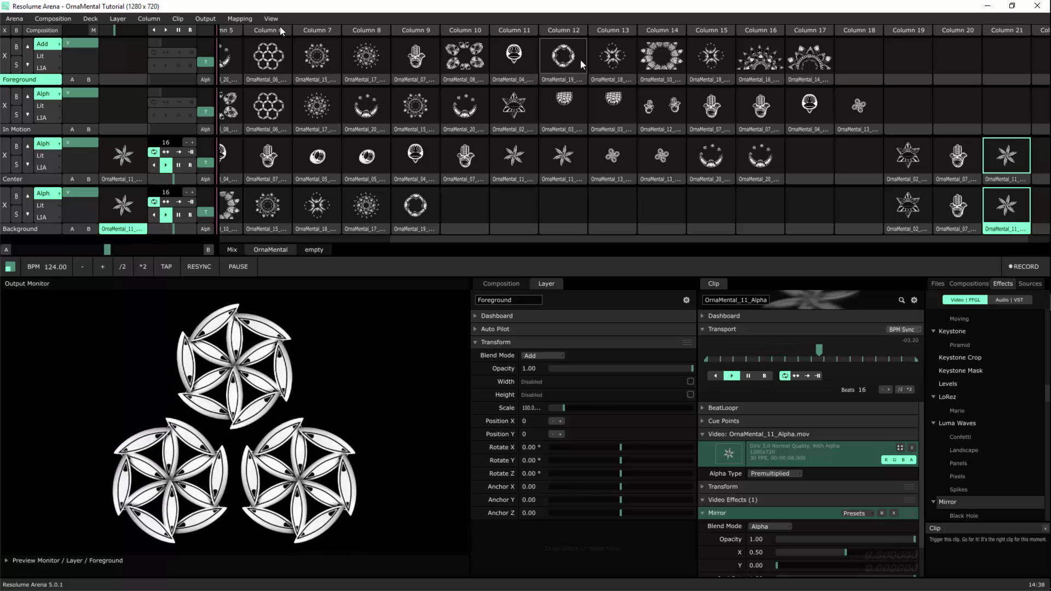
left_click(613, 58)
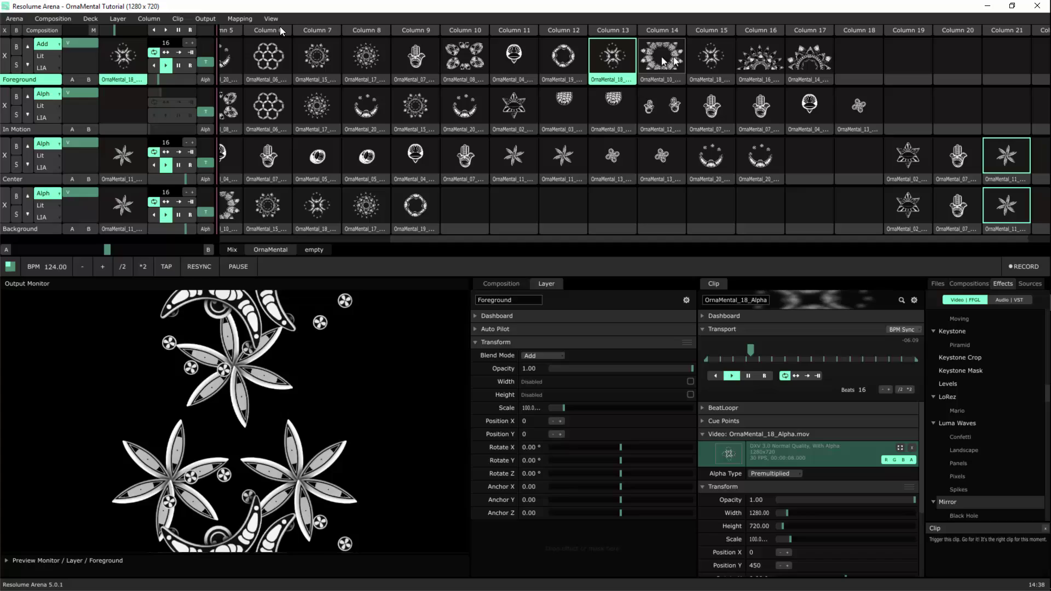
left_click(465, 58)
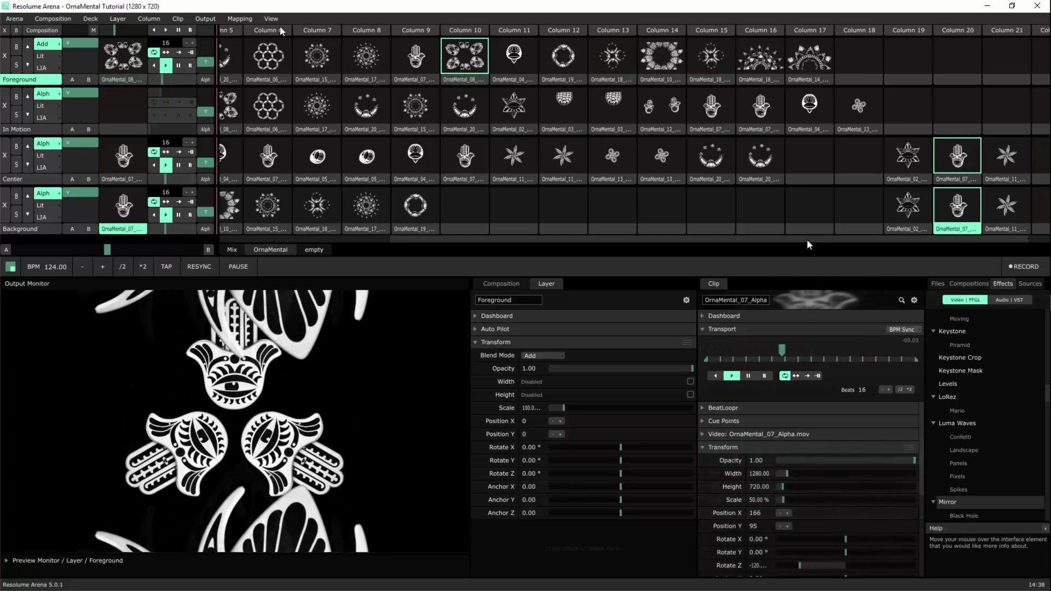
- Clear the Foreground clip and play columns 3, 4 and 5 in turn
left_click_drag(789, 238, 624, 240)
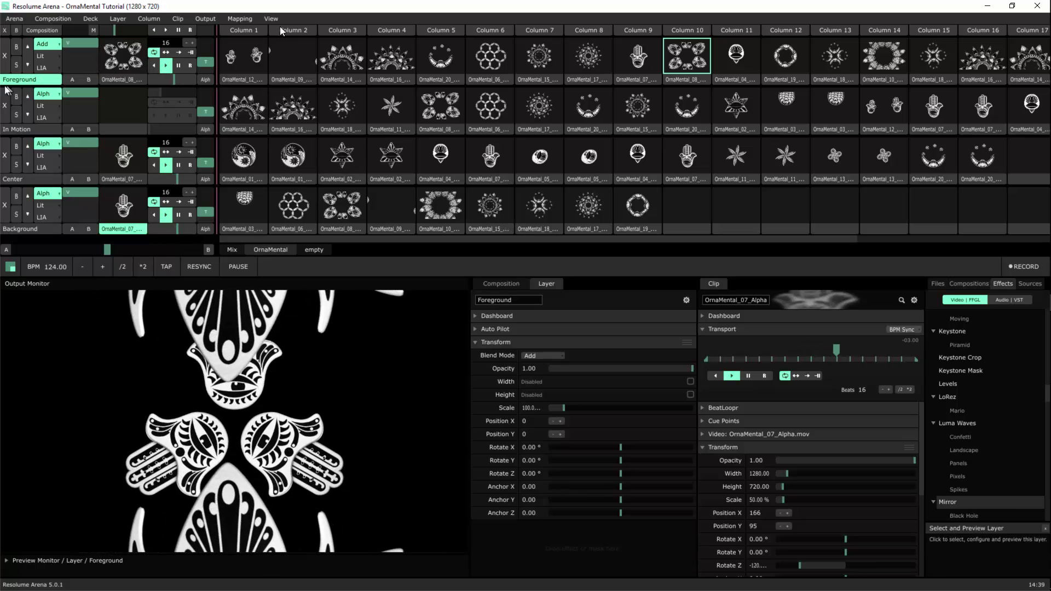
left_click(5, 71)
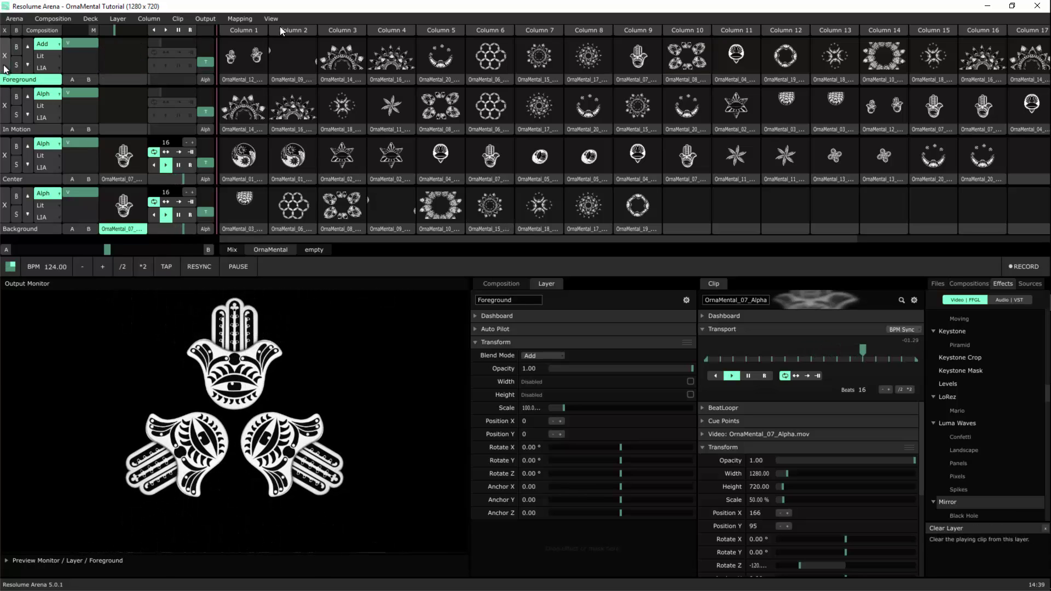
left_click(351, 34)
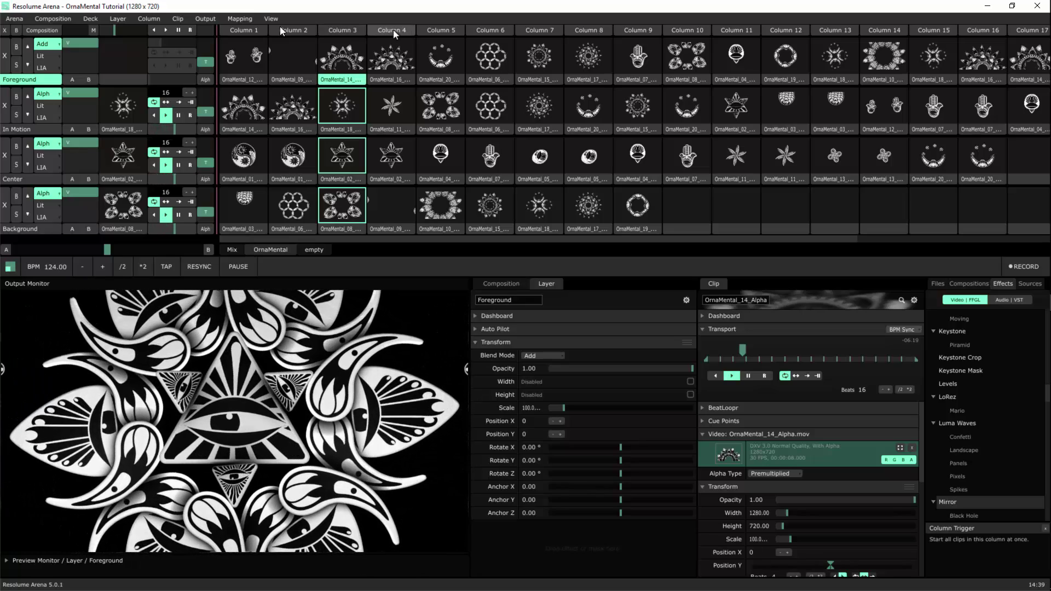
left_click(394, 33)
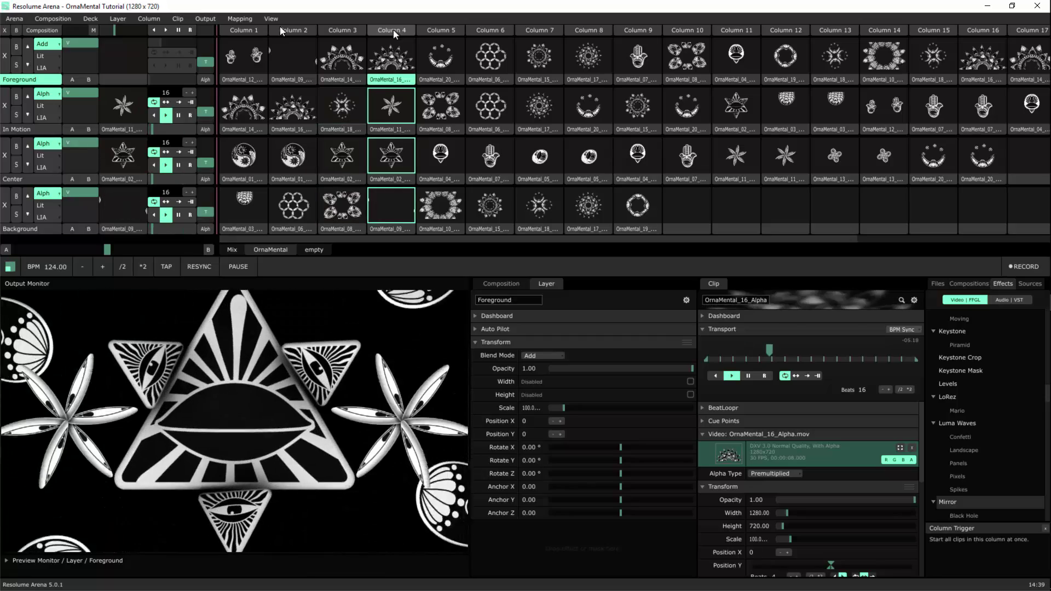
left_click(442, 31)
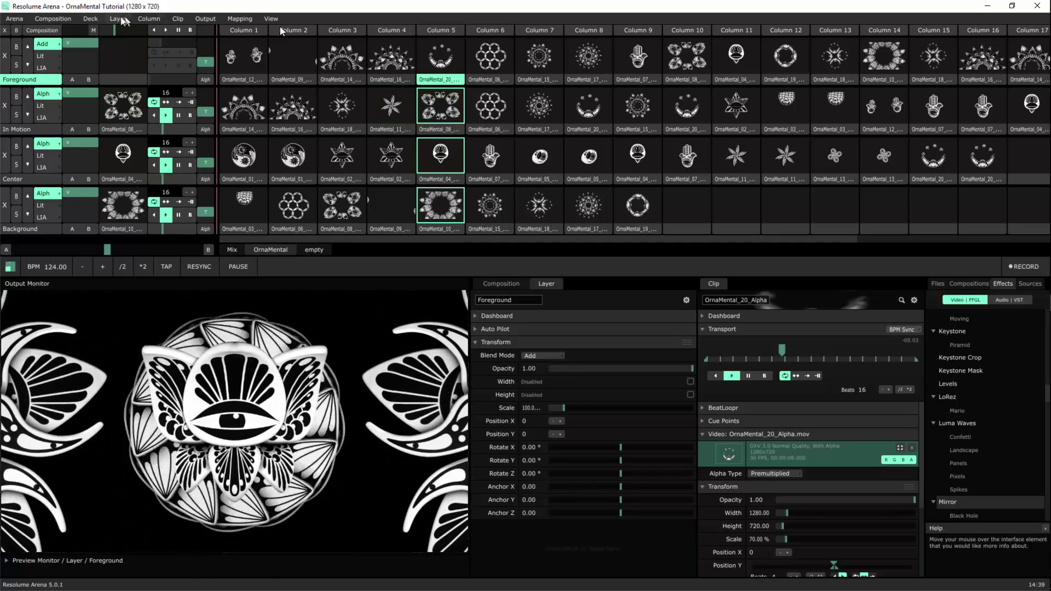
- Play columns 6 through 9 in turn, after glancing at Foreground clip options
right_click(45, 81)
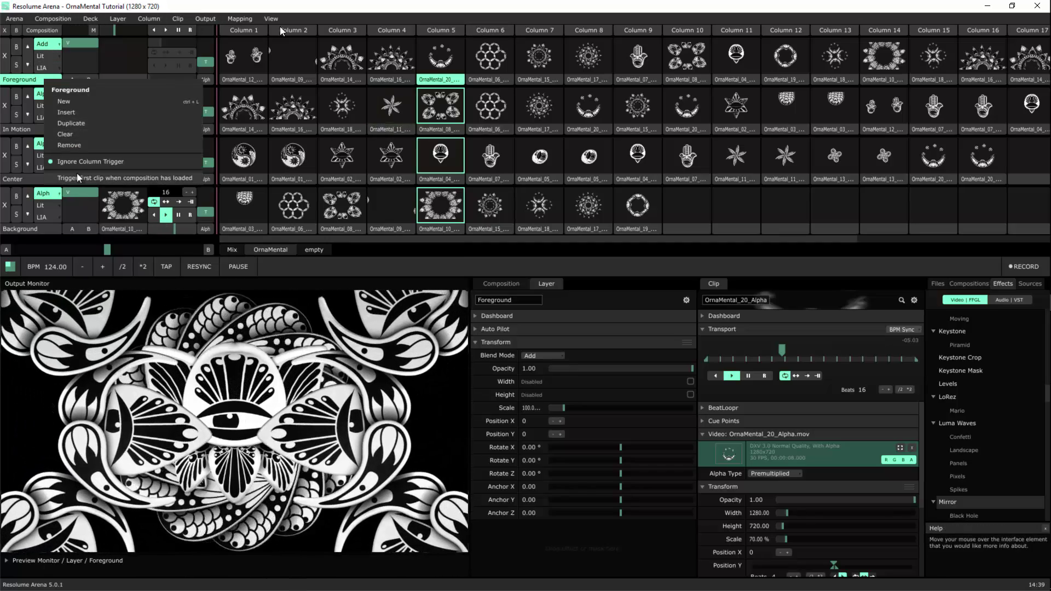
left_click(177, 18)
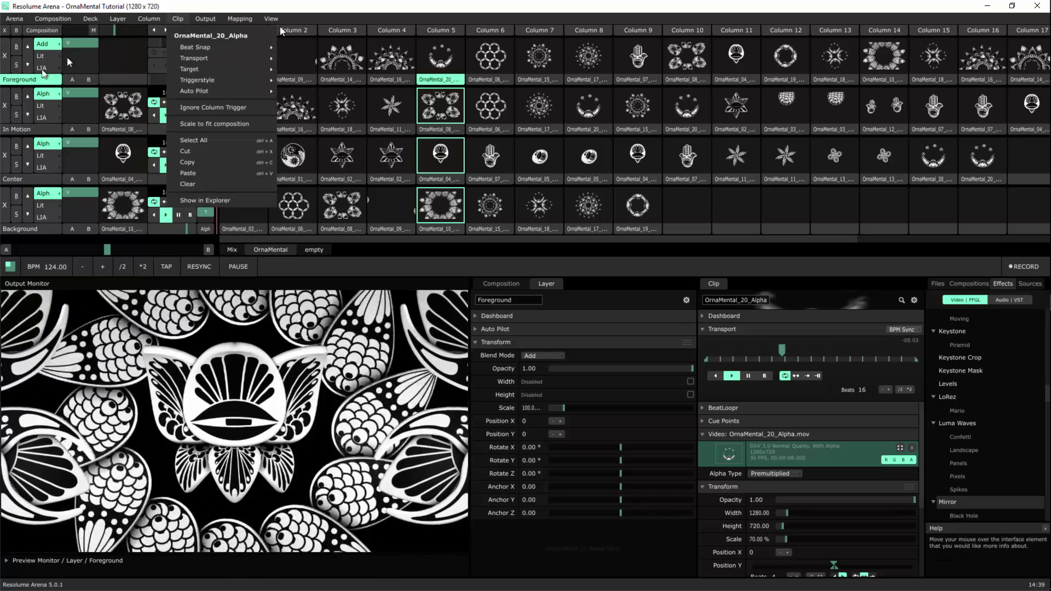
key("Escape")
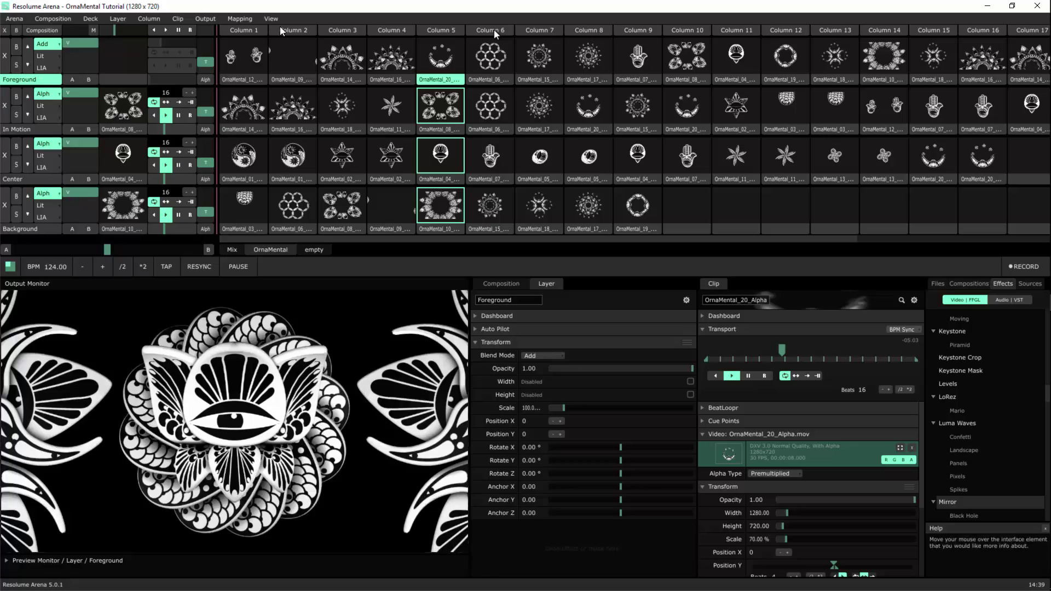
left_click(496, 33)
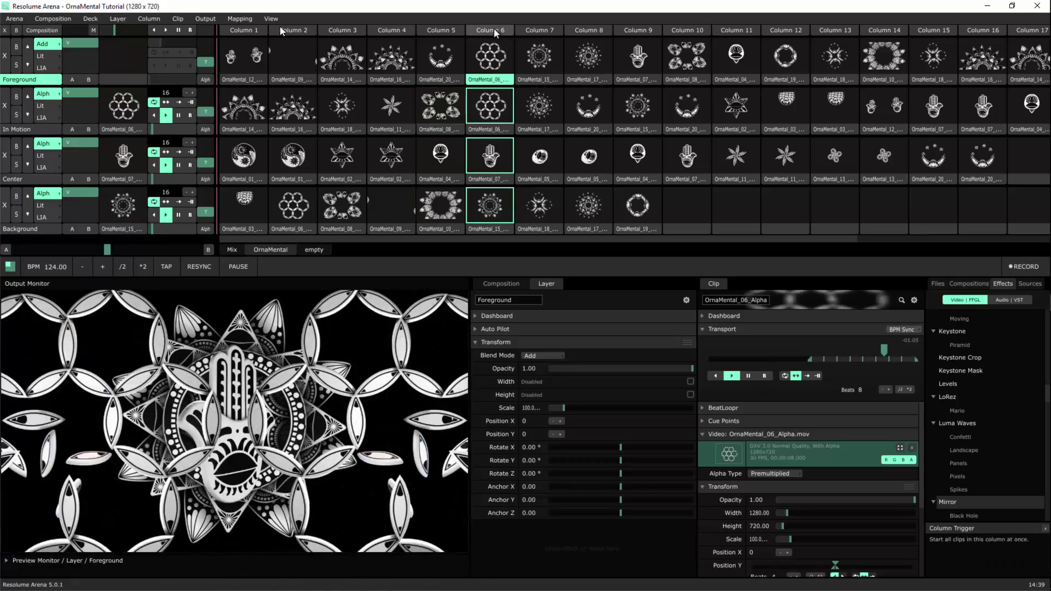
left_click(535, 33)
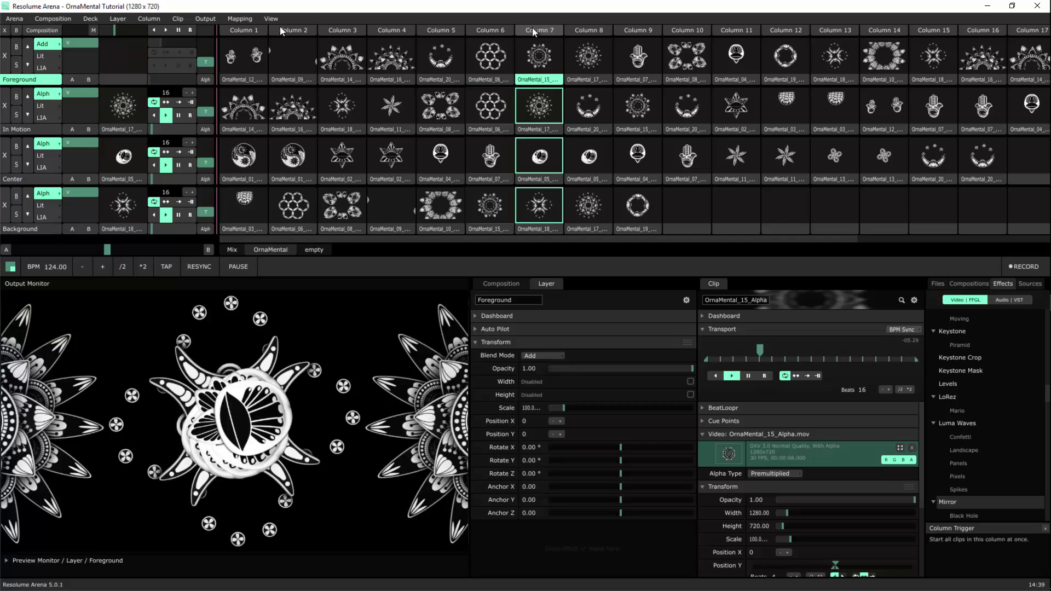
left_click(602, 34)
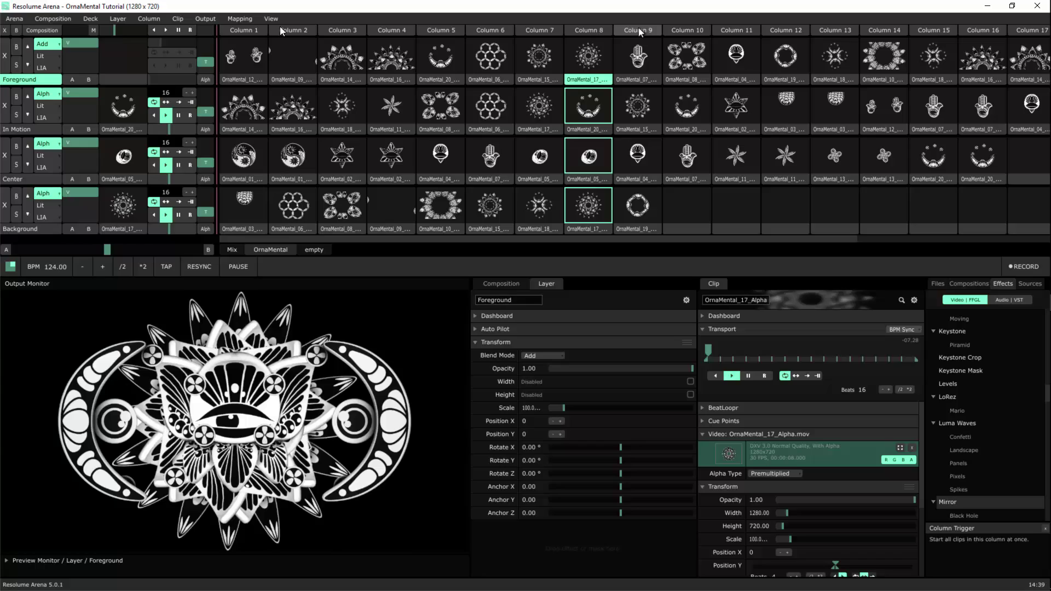
left_click(638, 31)
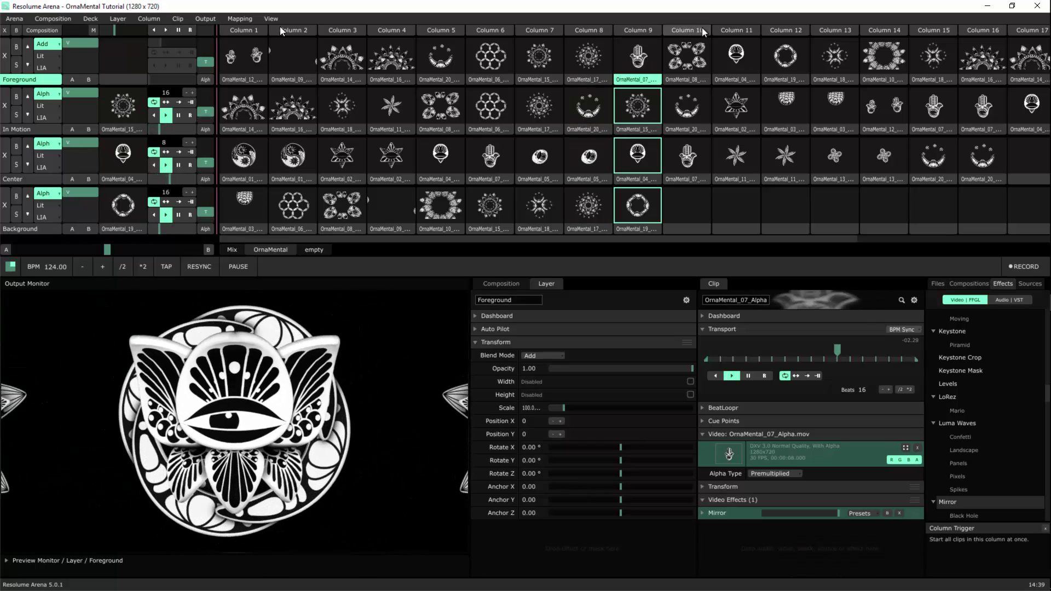
- Play the yin-yang and hexagon clips and add Soft Shadow to the Background layer
left_click(244, 156)
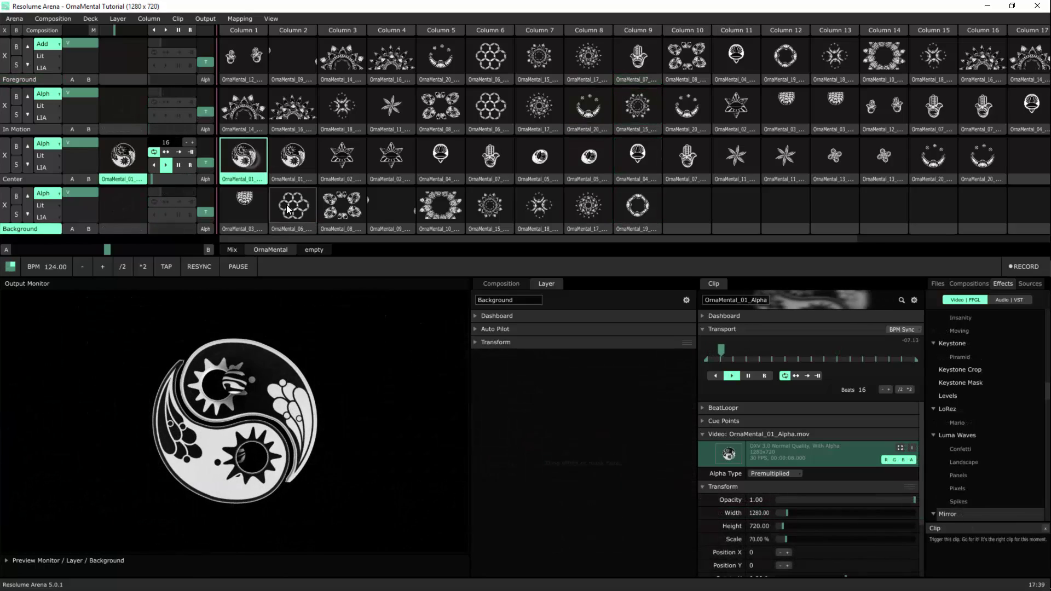
left_click(294, 207)
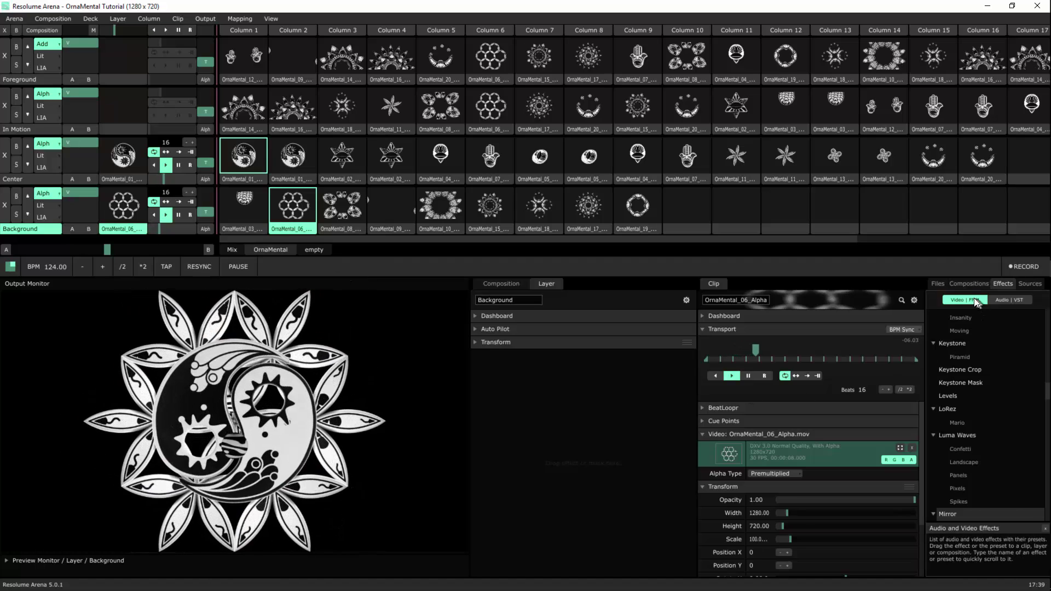
scroll(972, 312, "up", 3)
scroll(972, 312, "up", 3)
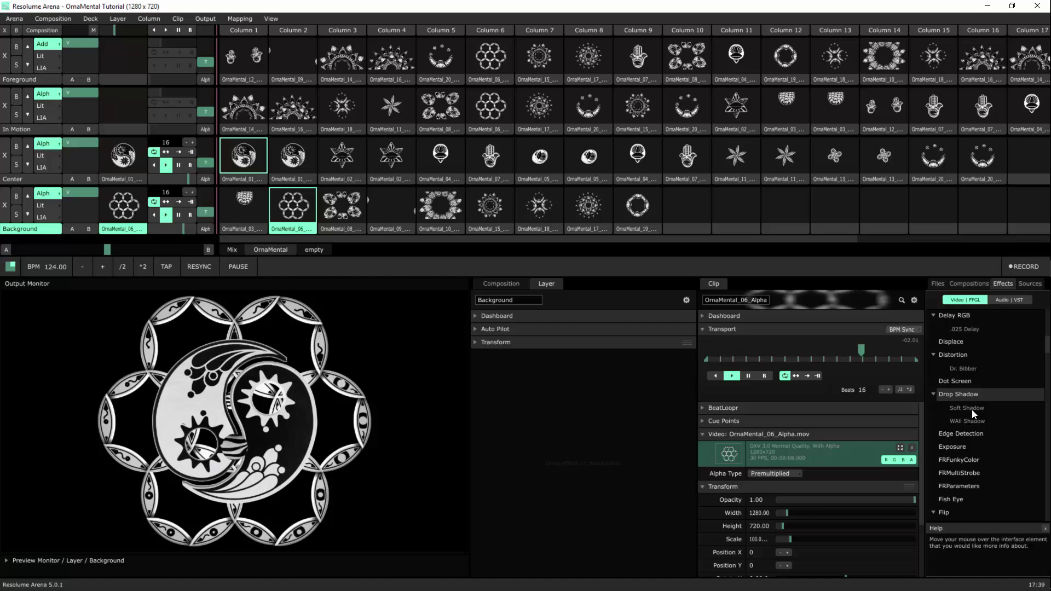
left_click_drag(971, 409, 842, 413)
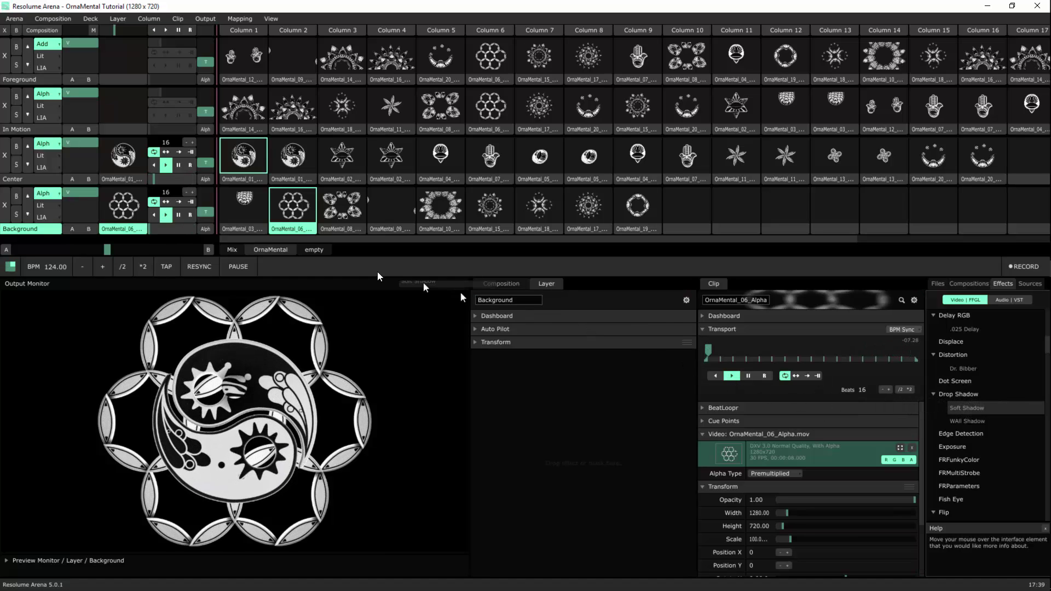
left_click_drag(424, 286, 589, 370)
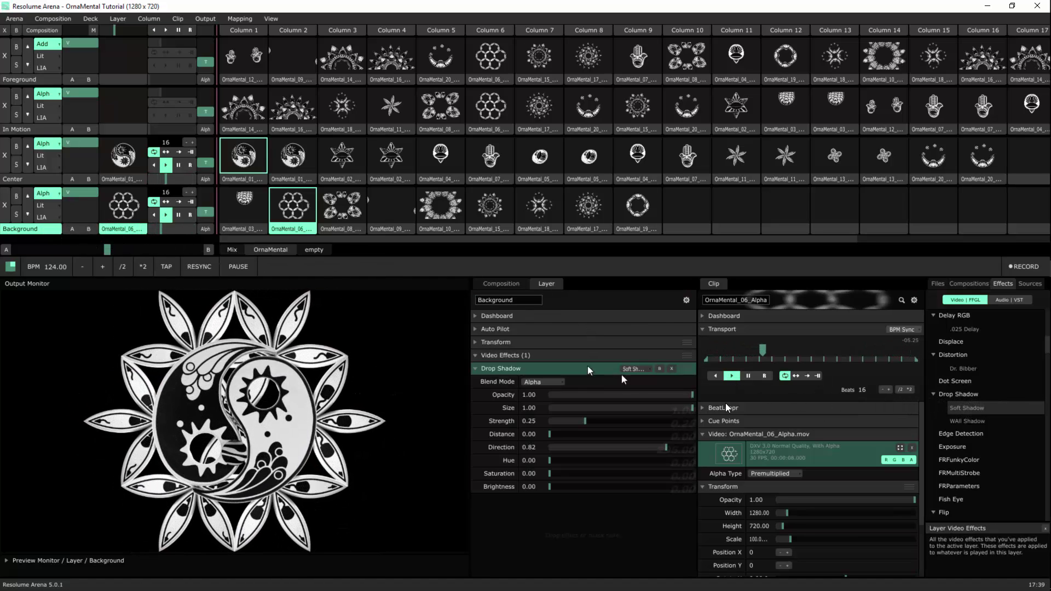
- Trigger OrnaMental_11 on In Motion, OrnaMental_20 on Foreground and OrnaMental_15 on Background, selecting Background
left_click(21, 175)
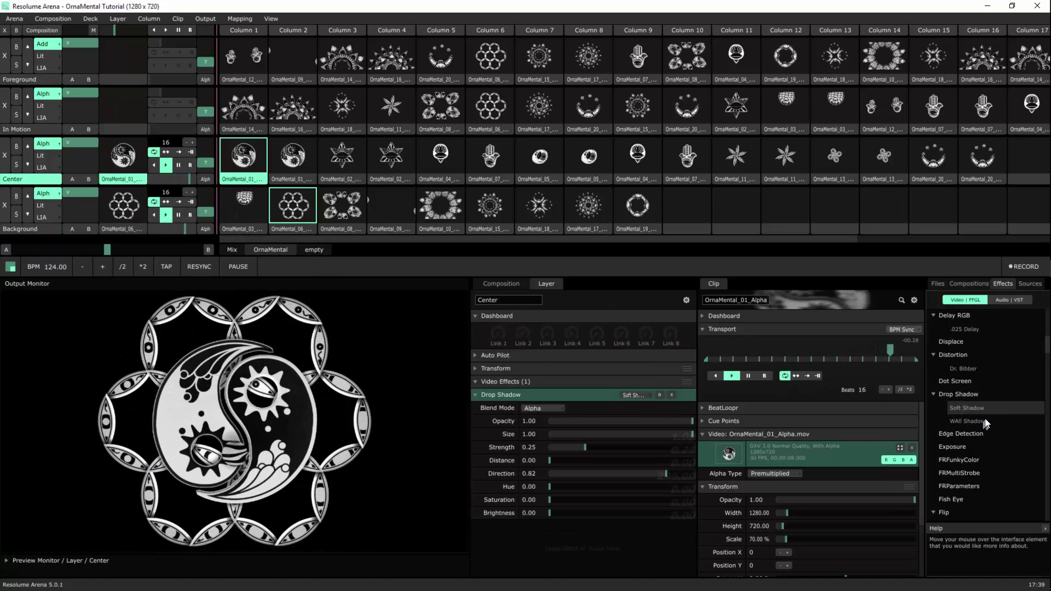
left_click(51, 130)
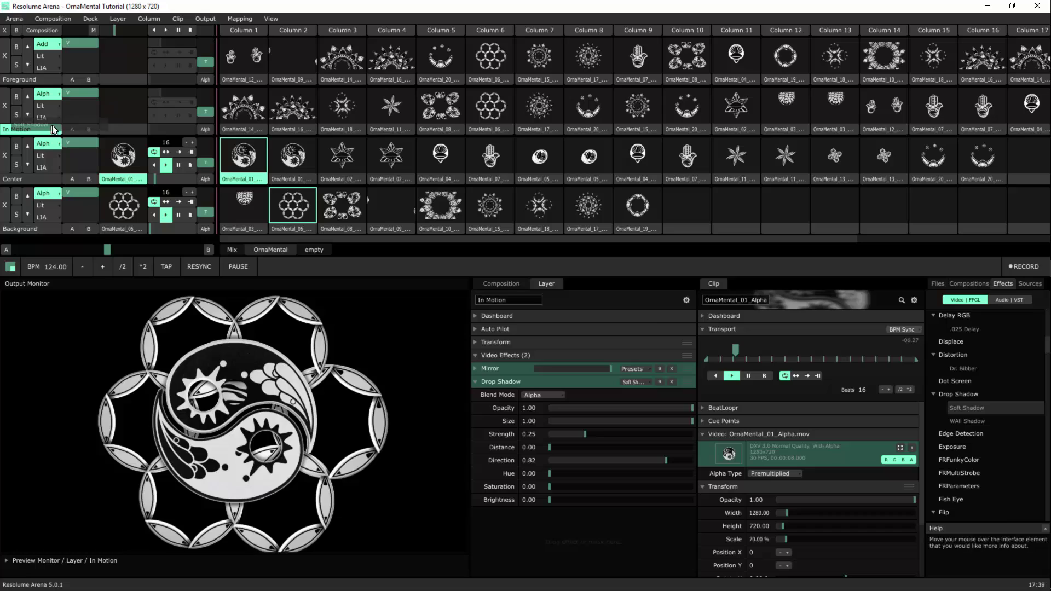
left_click(28, 73)
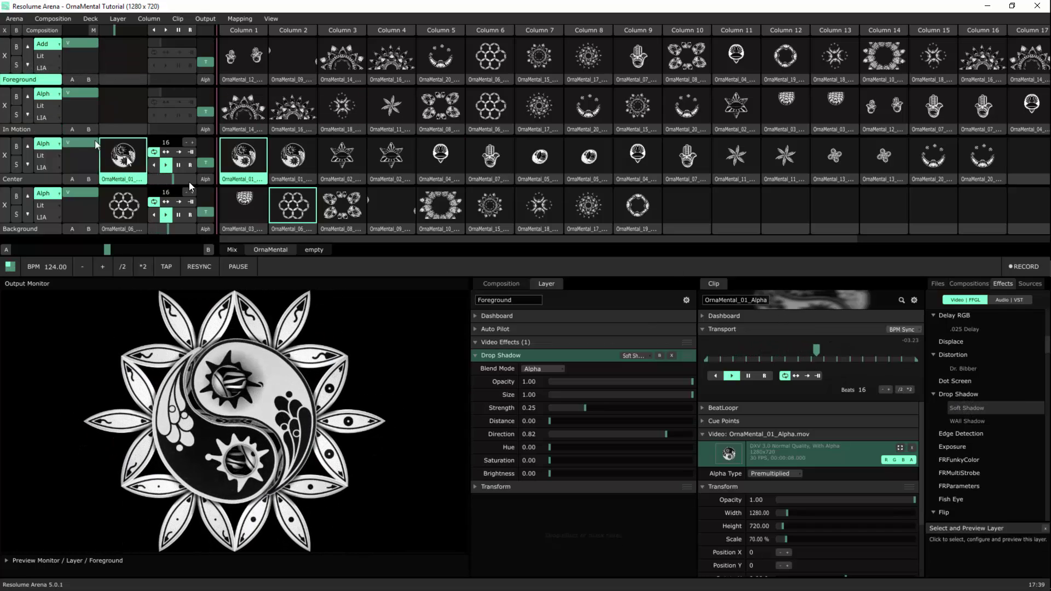
left_click(391, 107)
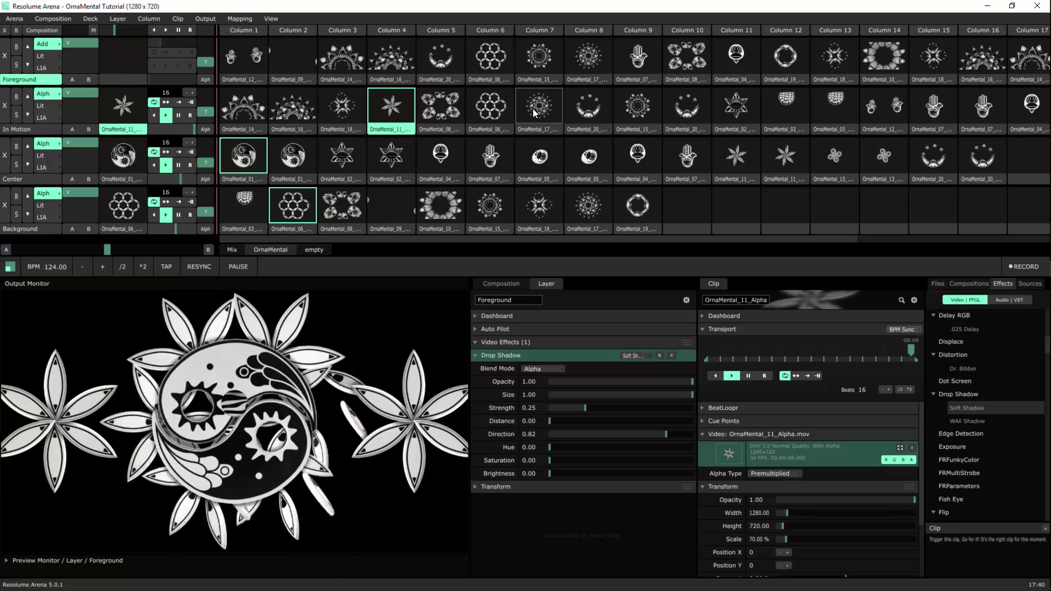
left_click(491, 207)
left_click(441, 57)
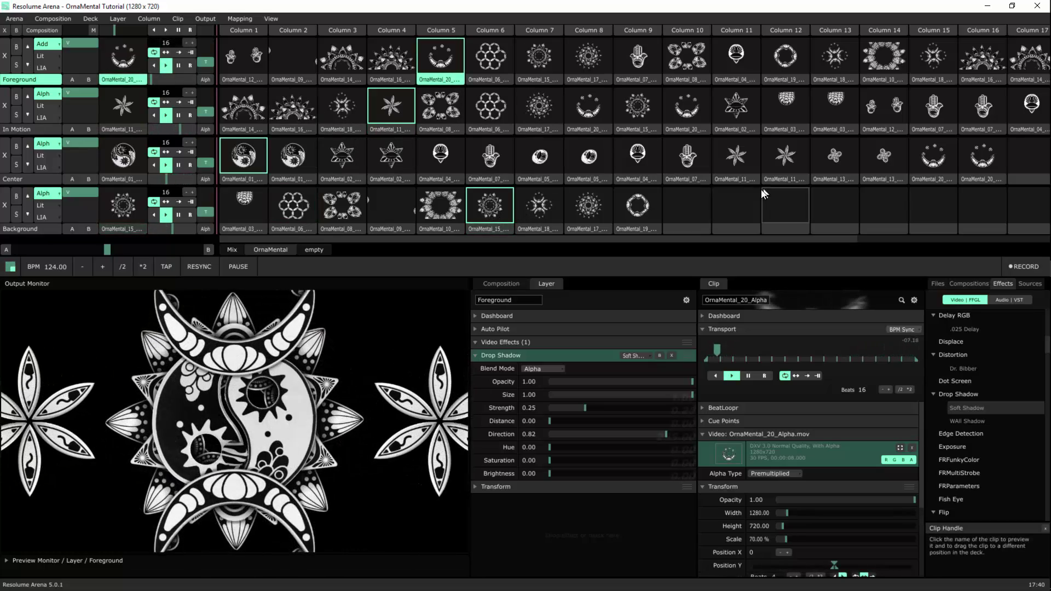
left_click(32, 228)
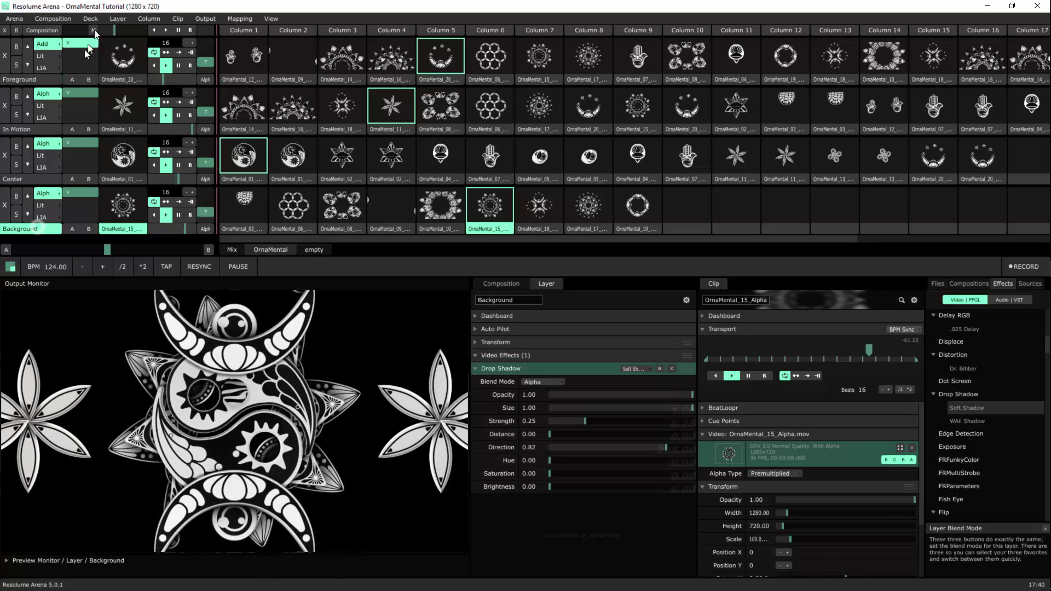
- Insert a new layer and play a Solid Color clip in its first slot
left_click(117, 18)
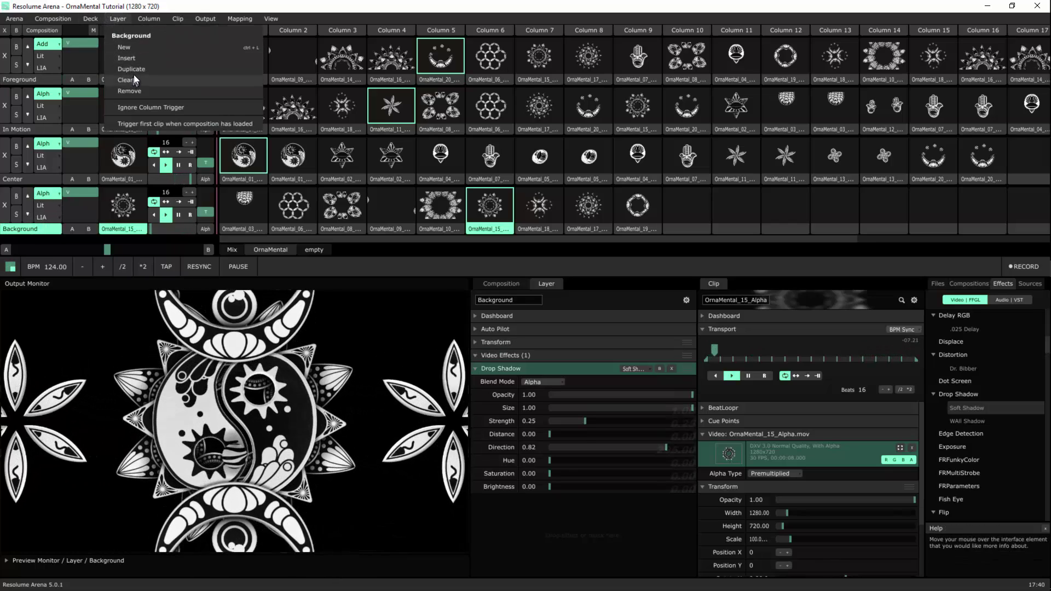
left_click(138, 59)
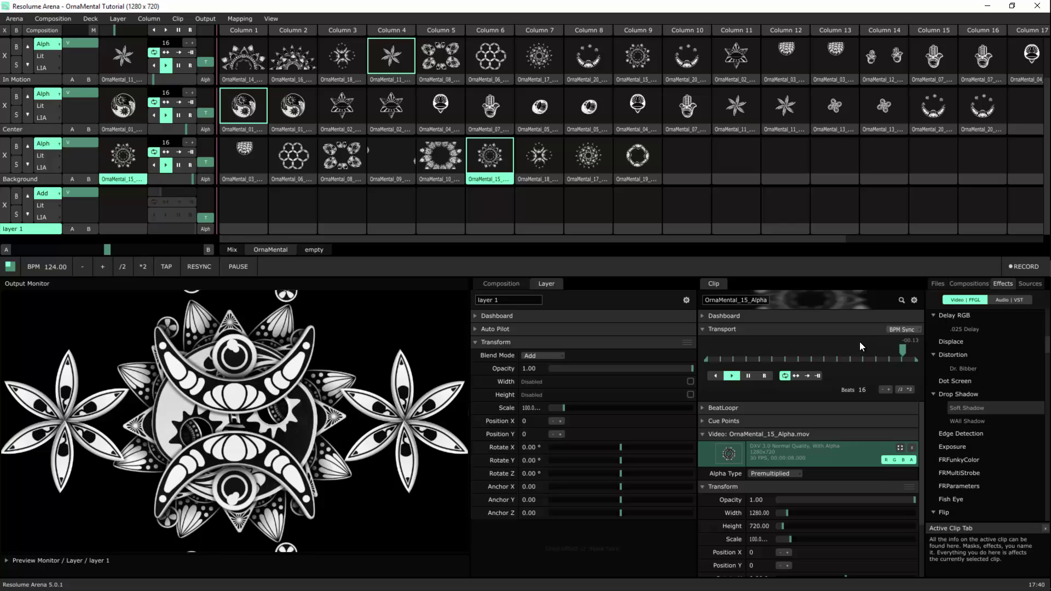
left_click(1028, 285)
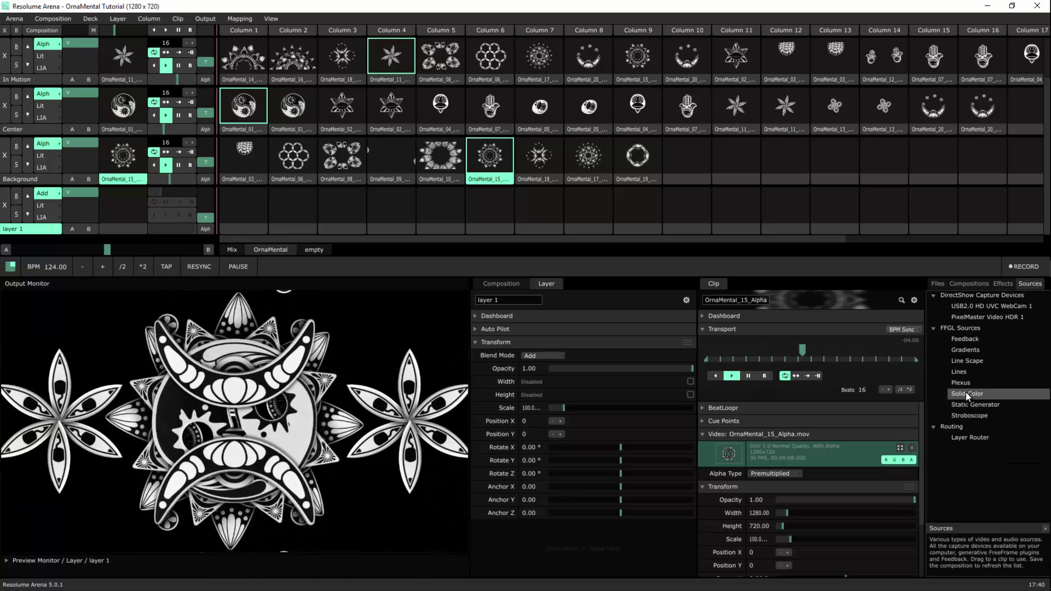
left_click_drag(966, 392, 240, 215)
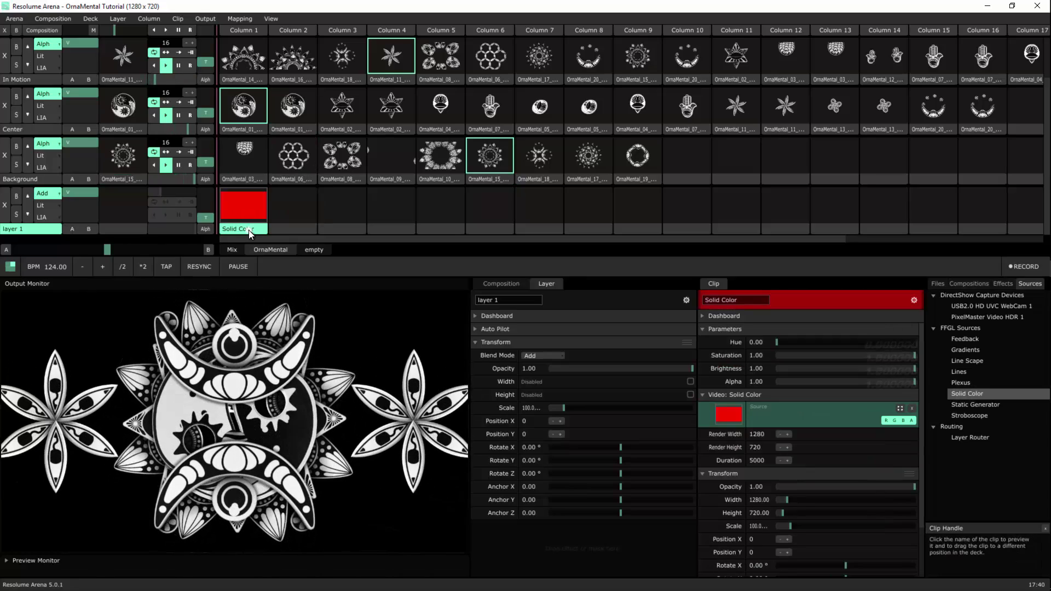
left_click(247, 214)
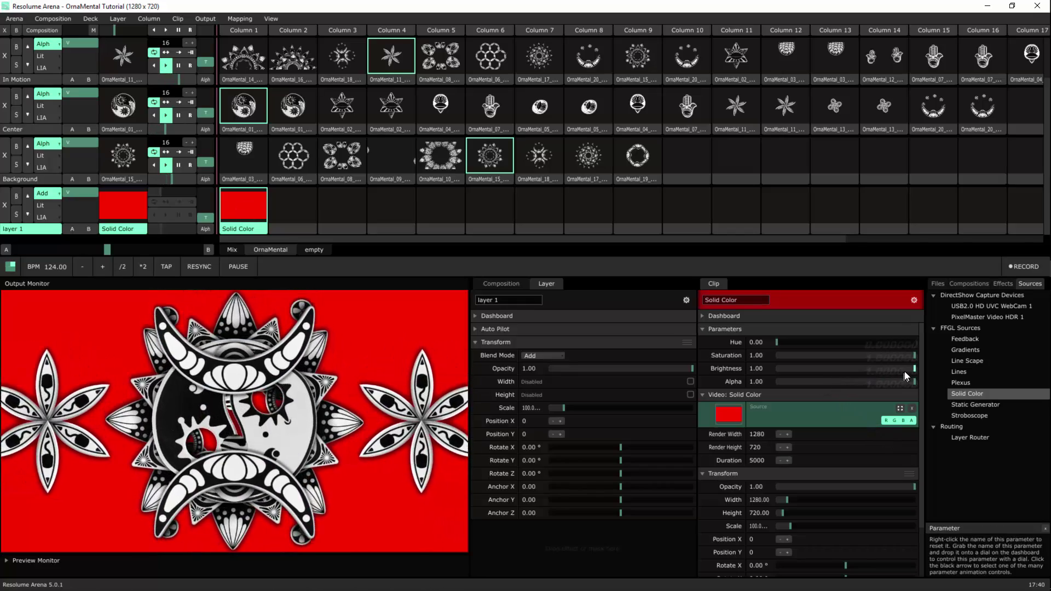
- Set the solid colour's Saturation to 0.00 and Brightness to about 0.29
left_click_drag(916, 356, 716, 357)
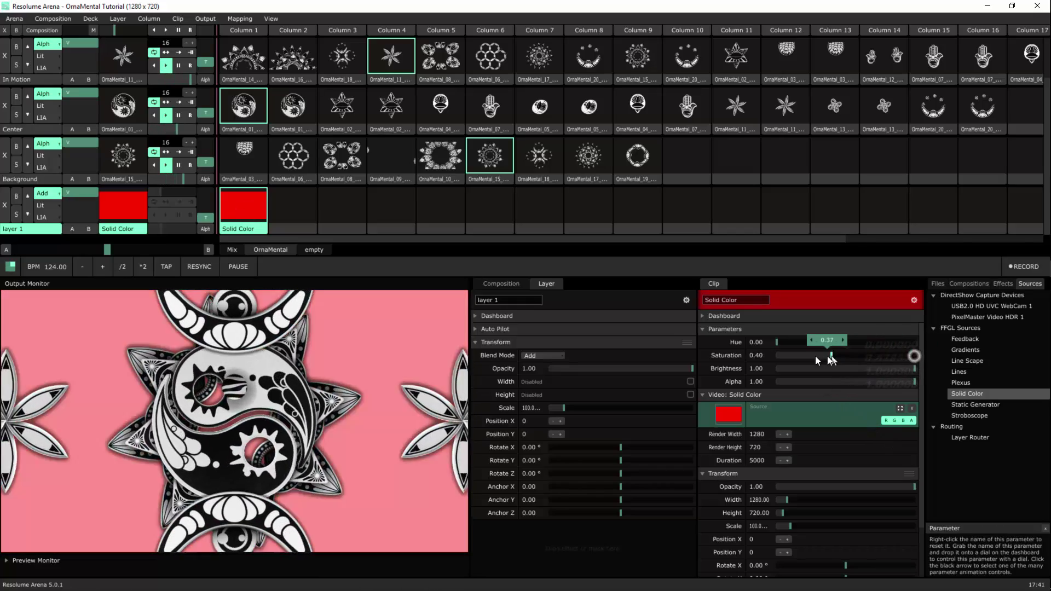
left_click_drag(914, 369, 812, 371)
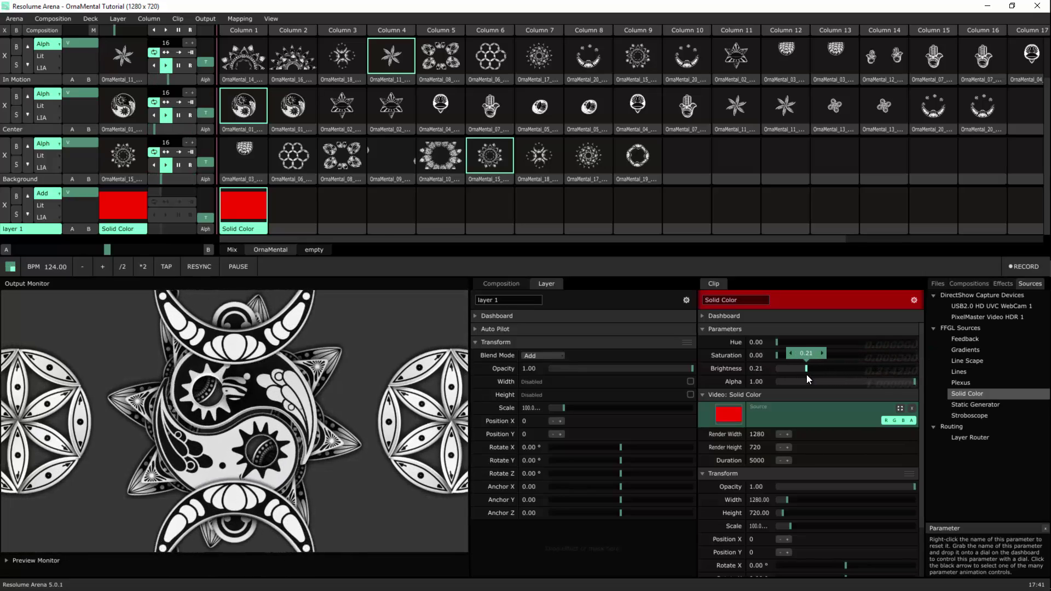
mouse_move(813, 371)
left_mouse_down()
mouse_move(798, 371)
mouse_move(817, 370)
left_mouse_up()
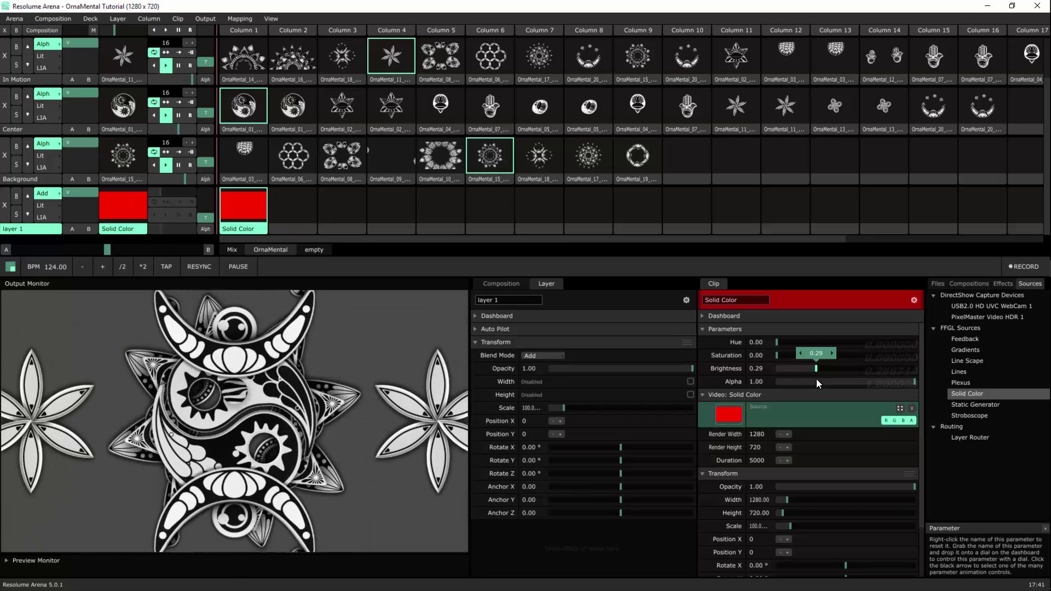
- Apply the Faded vignette to the Solid Color clip, then select the OrnaMental_06 clip
left_click(1000, 283)
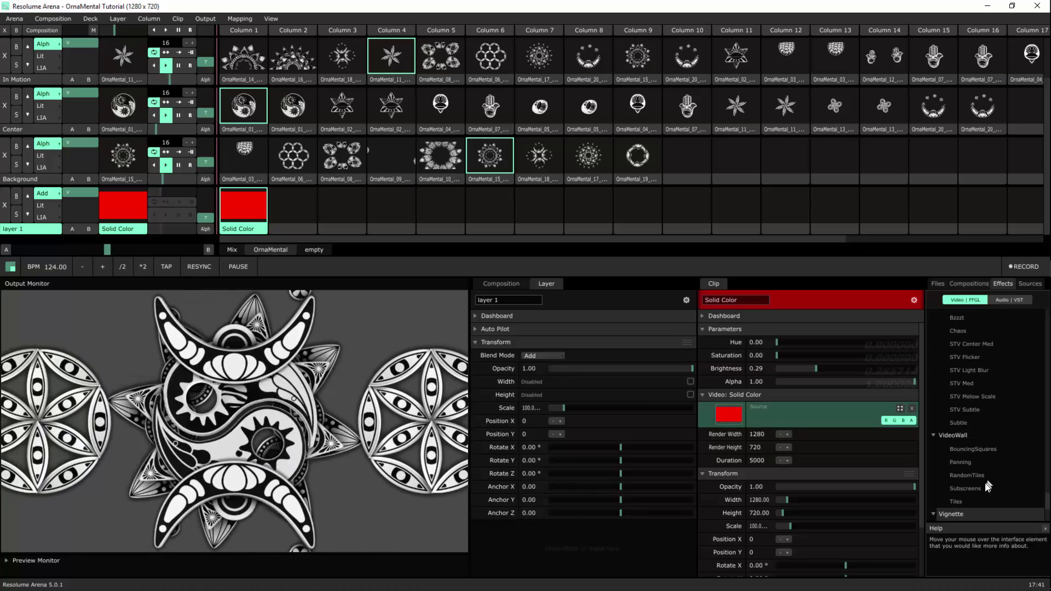
scroll(984, 452, "down", 3)
left_click_drag(961, 485, 237, 208)
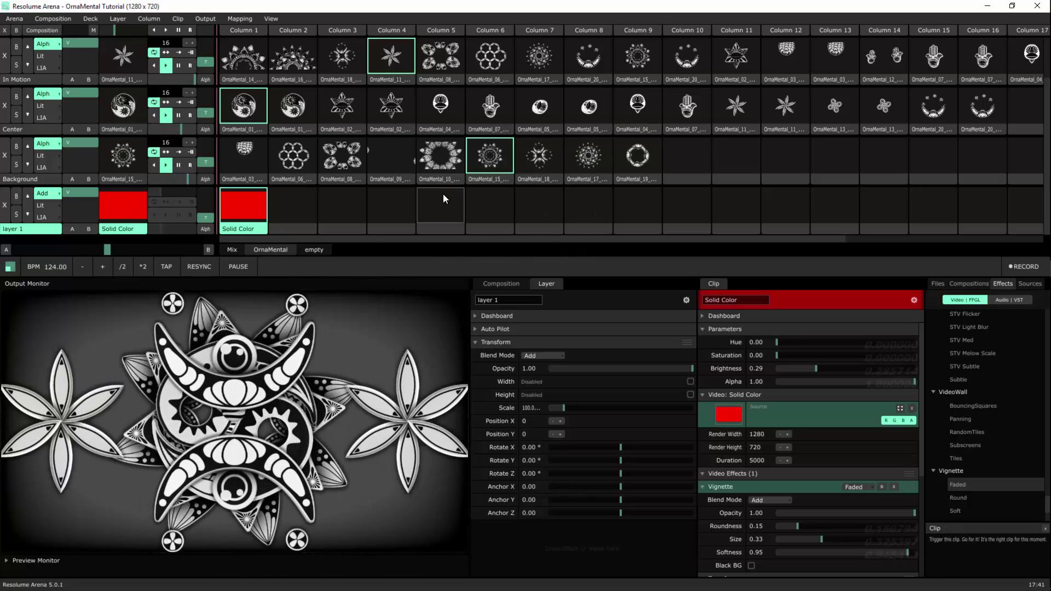
scroll(443, 193, "up", 1)
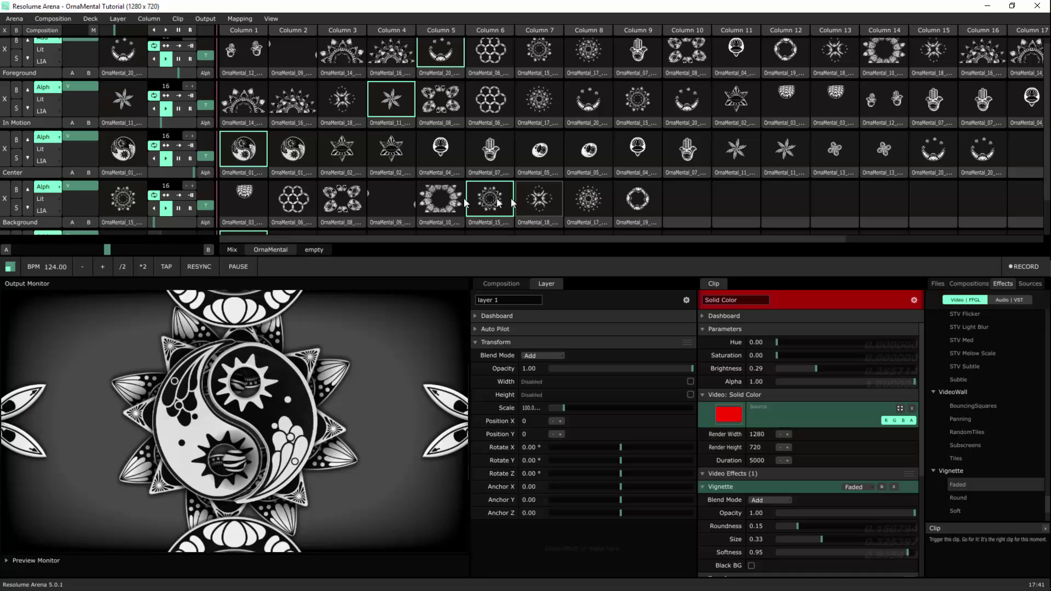
left_click(288, 222)
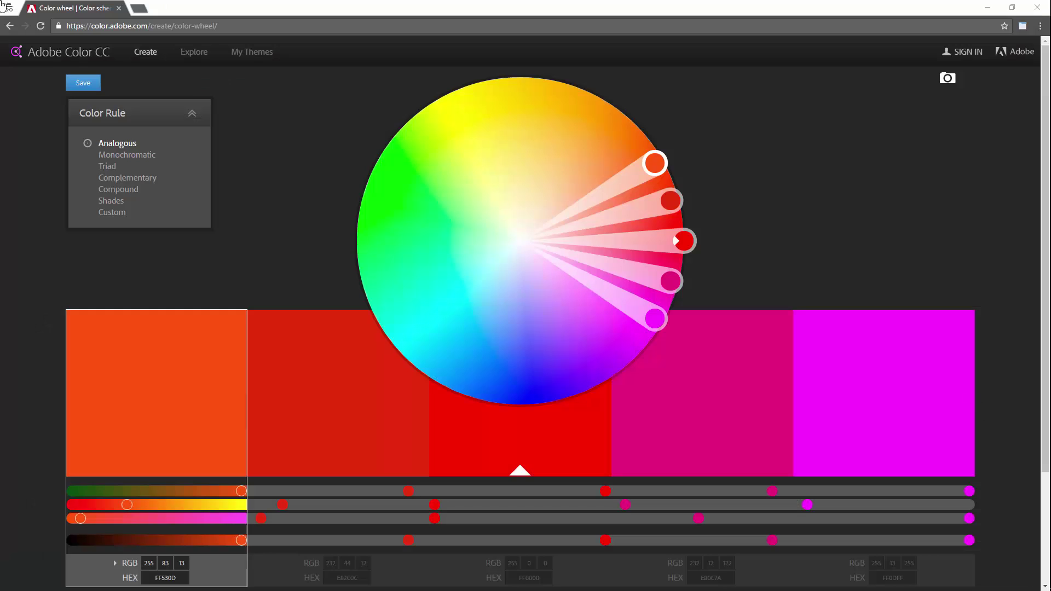
- Try the Monochromatic, Triad and Complementary colour rules, then choose Compound
left_click(132, 157)
left_click(110, 167)
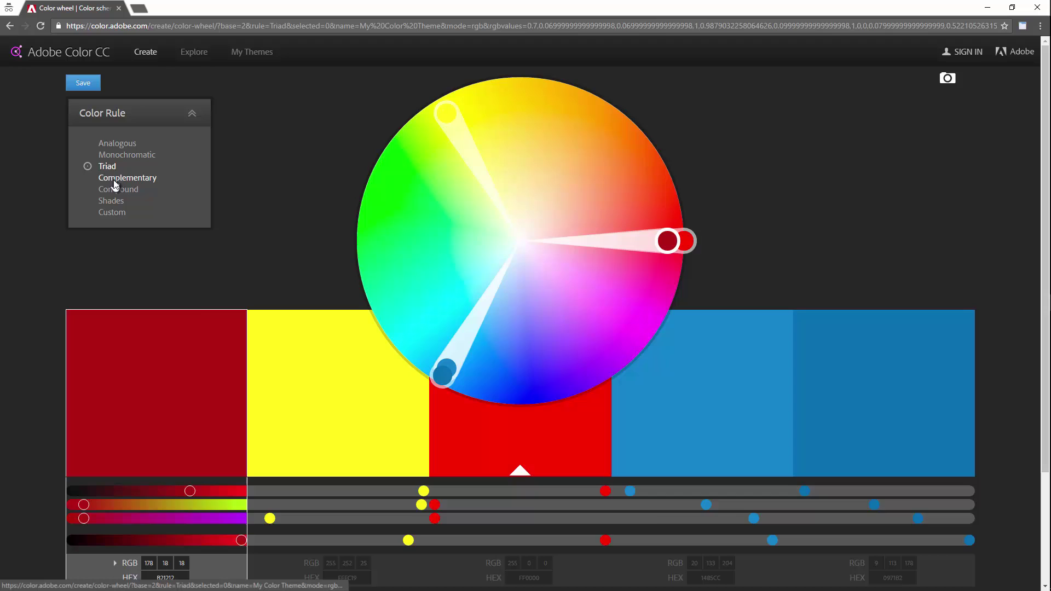
left_click(115, 179)
left_click(114, 192)
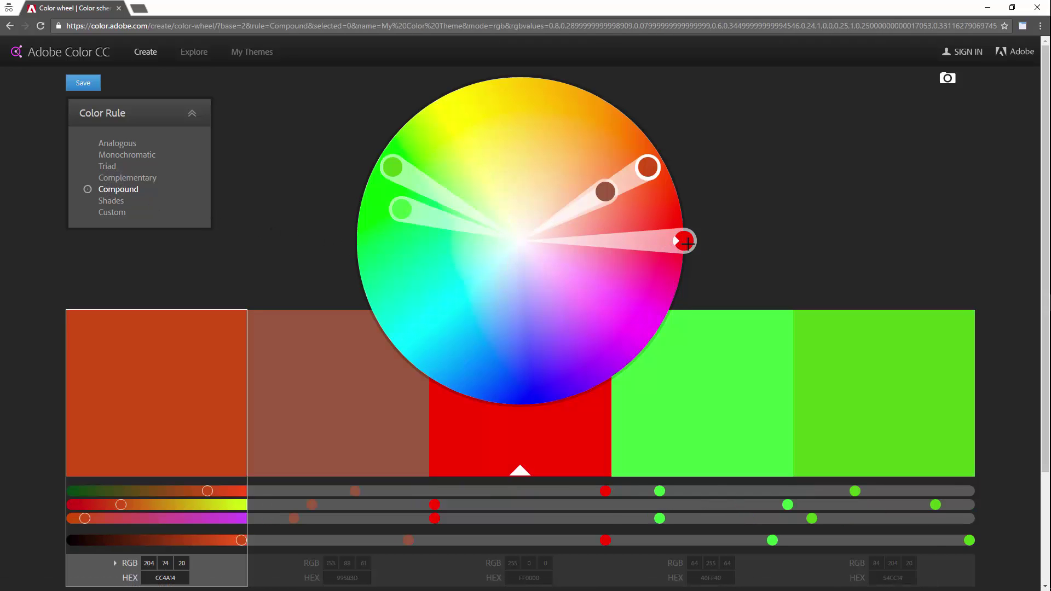
- Move the base colour to bright green and switch back to Resolume
mouse_move(687, 241)
left_mouse_down()
mouse_move(600, 387)
mouse_move(428, 376)
mouse_move(358, 224)
left_mouse_up()
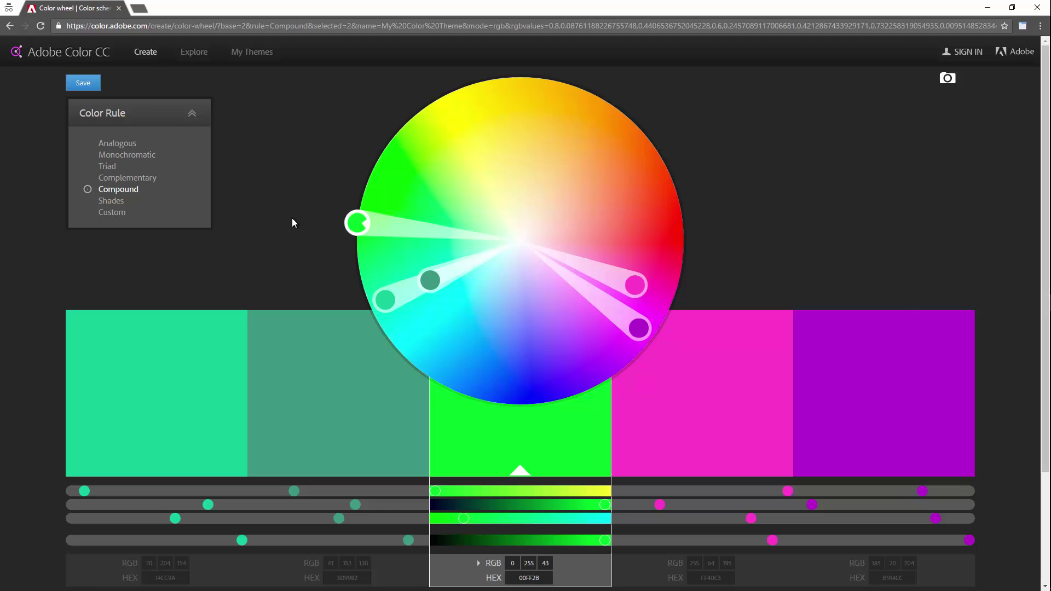
left_click_drag(288, 227, 276, 229)
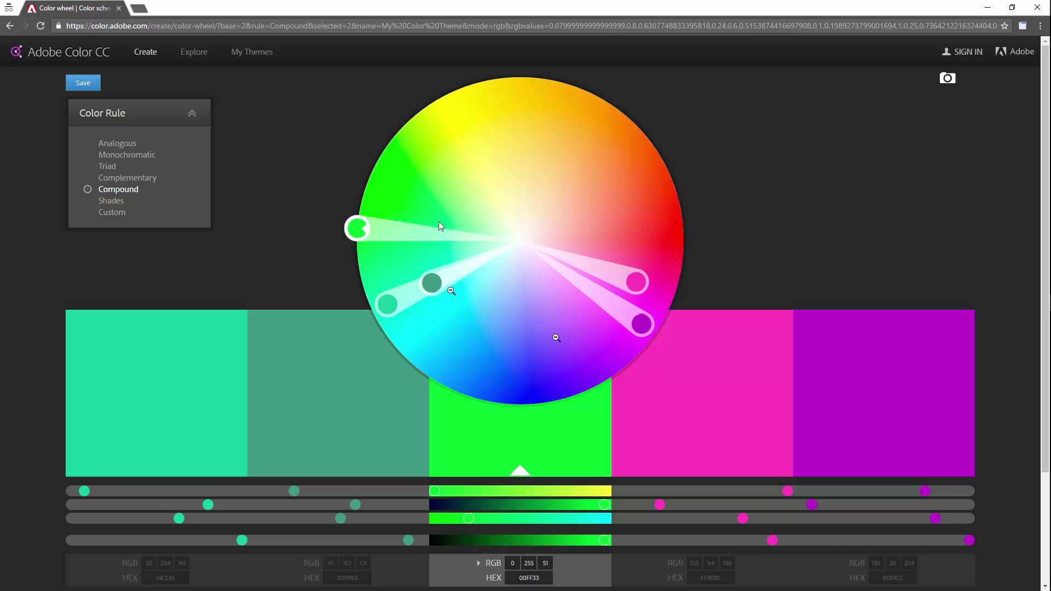
key("alt+Tab")
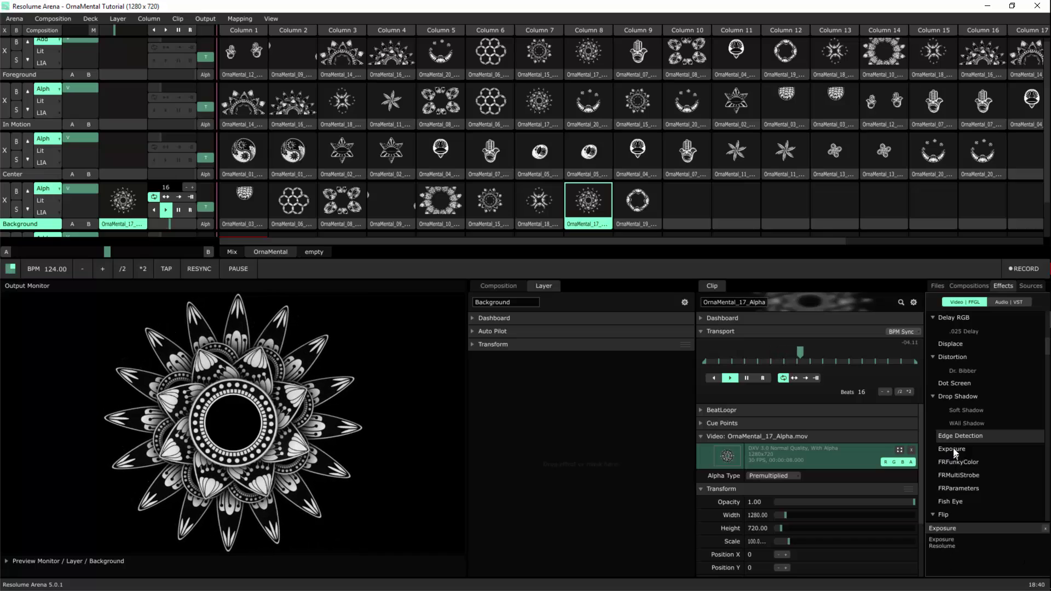
- Add Edge Detection to the Background layer's effects
left_click_drag(955, 436, 653, 419)
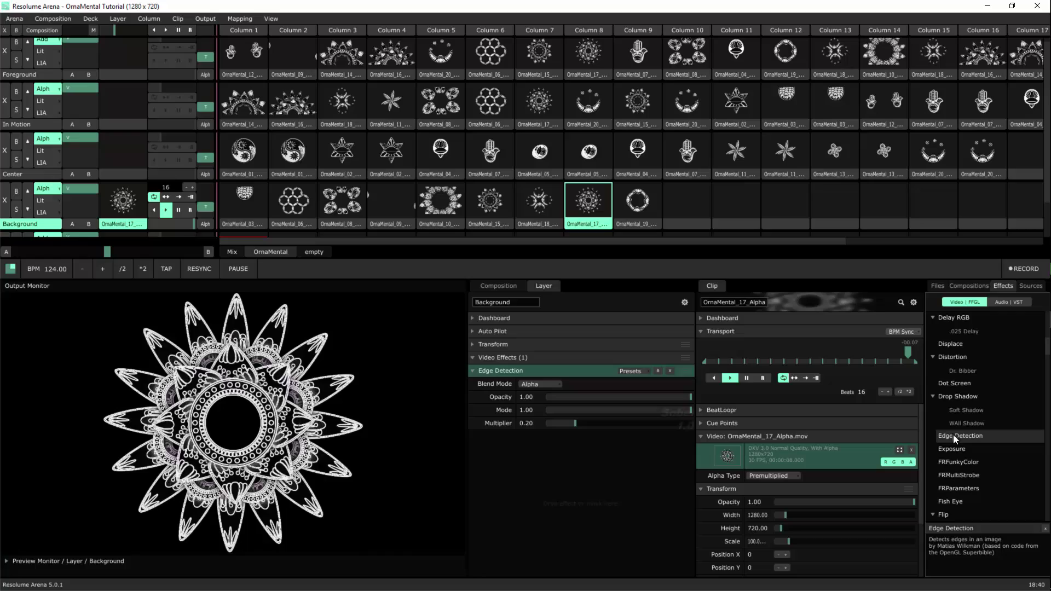
scroll(951, 435, "up", 1)
scroll(948, 439, "down", 5)
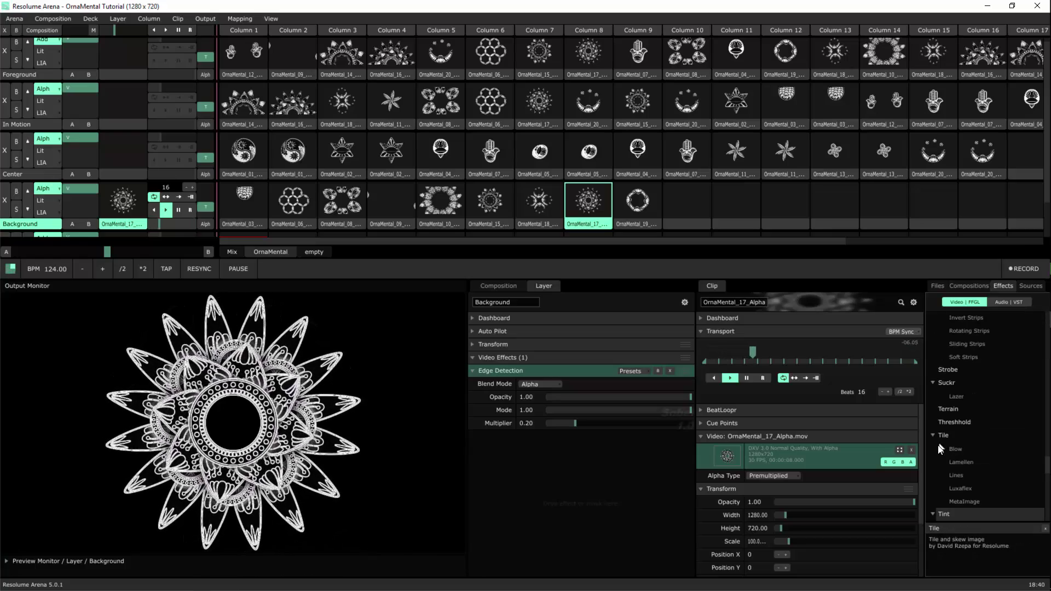
- Add a Tint effect to the Background layer and set Black Brightness to 0.05
left_click_drag(937, 514, 568, 442)
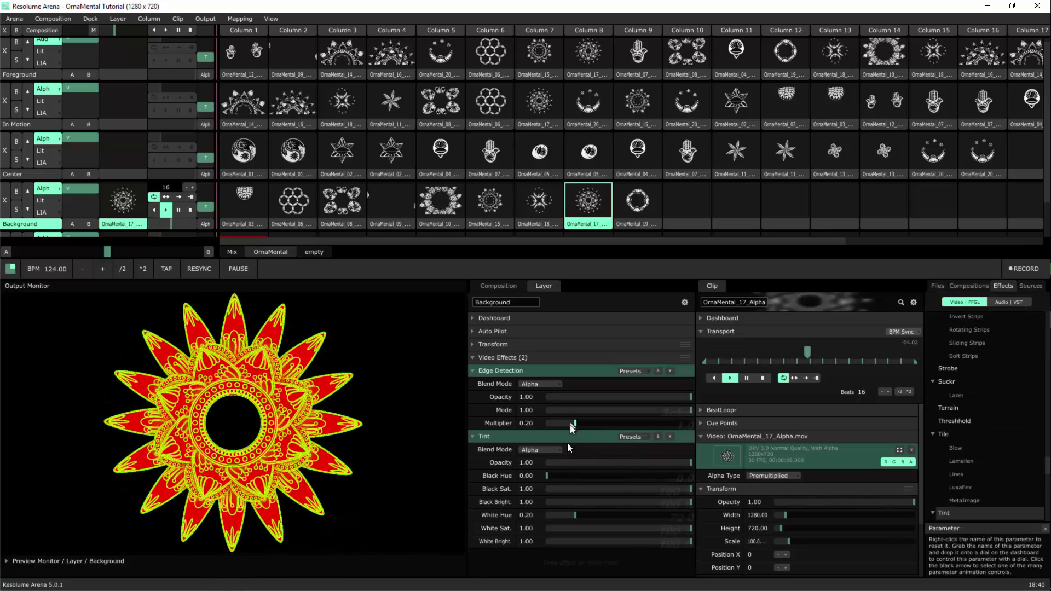
double_click(526, 476)
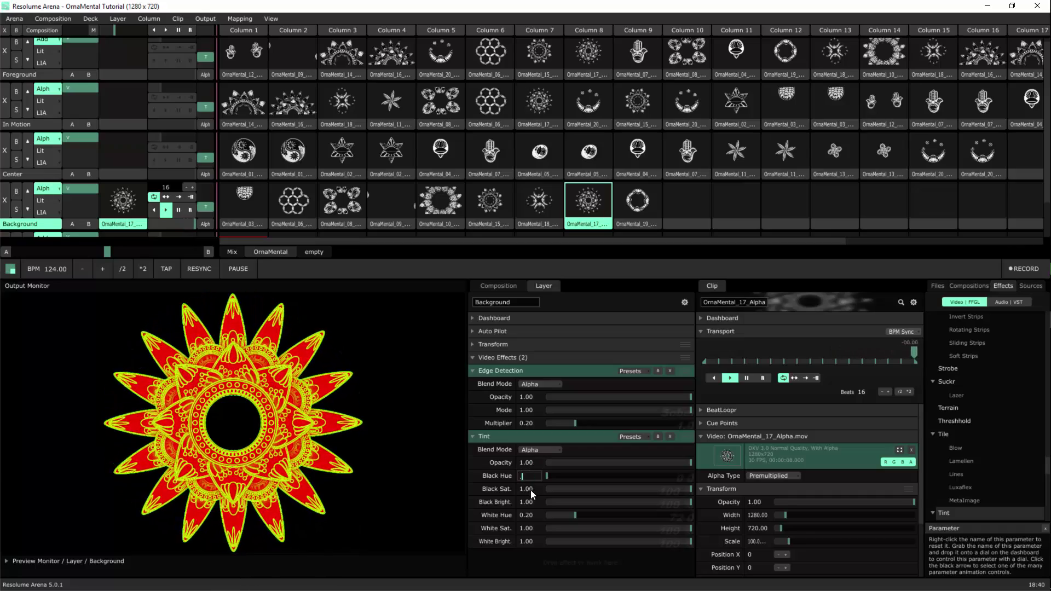
type(".68")
key("Return")
type("0.68")
double_click(529, 490)
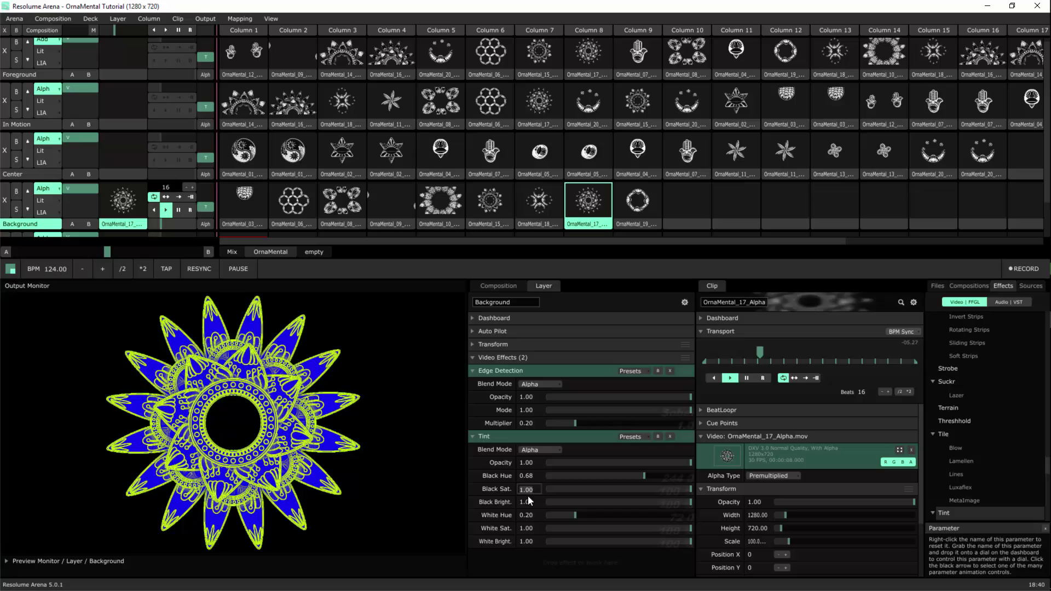
type(".")
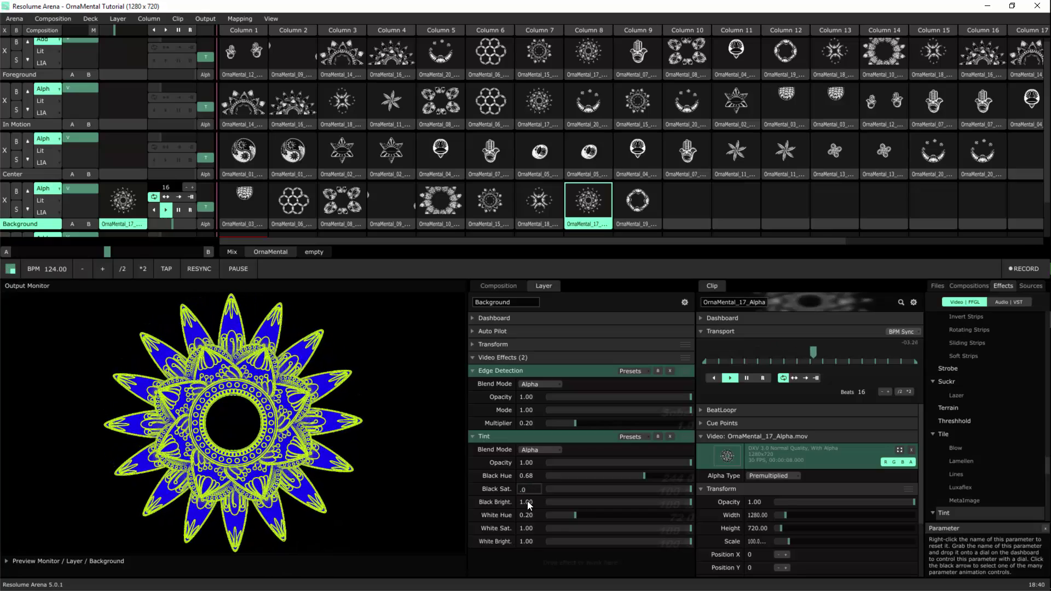
type("68")
key("Return")
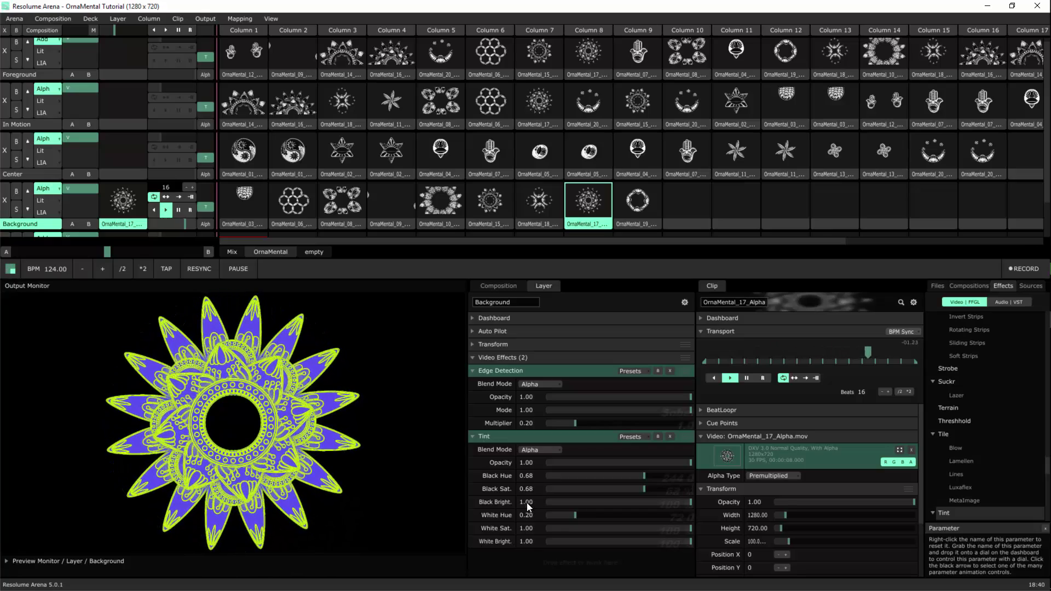
double_click(526, 502)
type(".")
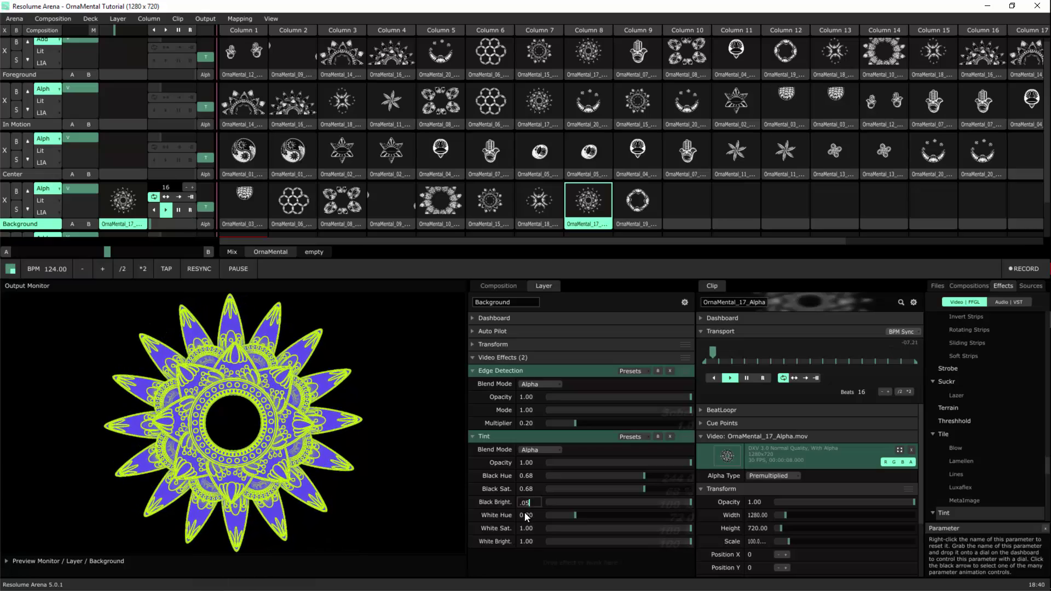
type("05")
key("Return")
- Set the Tint's White Hue 0.68, White Saturation 0.65 and White Brightness 0.88
double_click(524, 515)
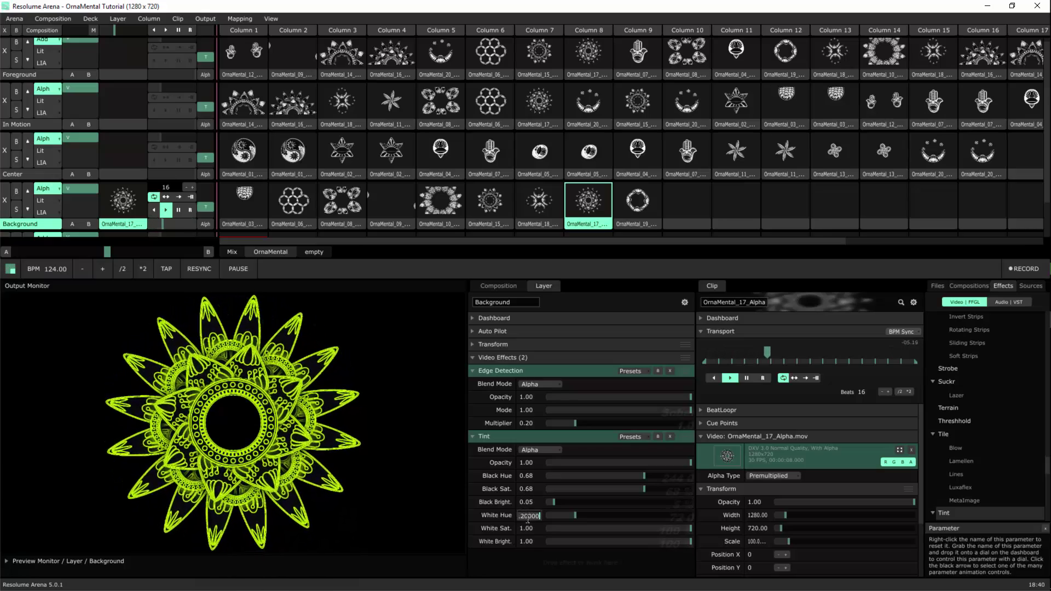
type(".68")
key("Return")
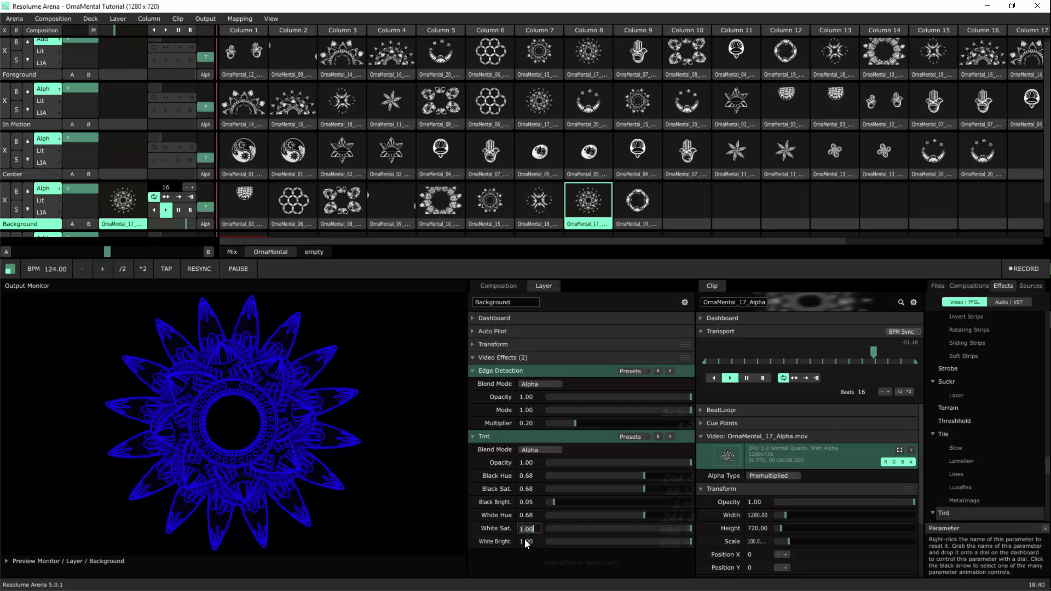
type(".65")
key("Return")
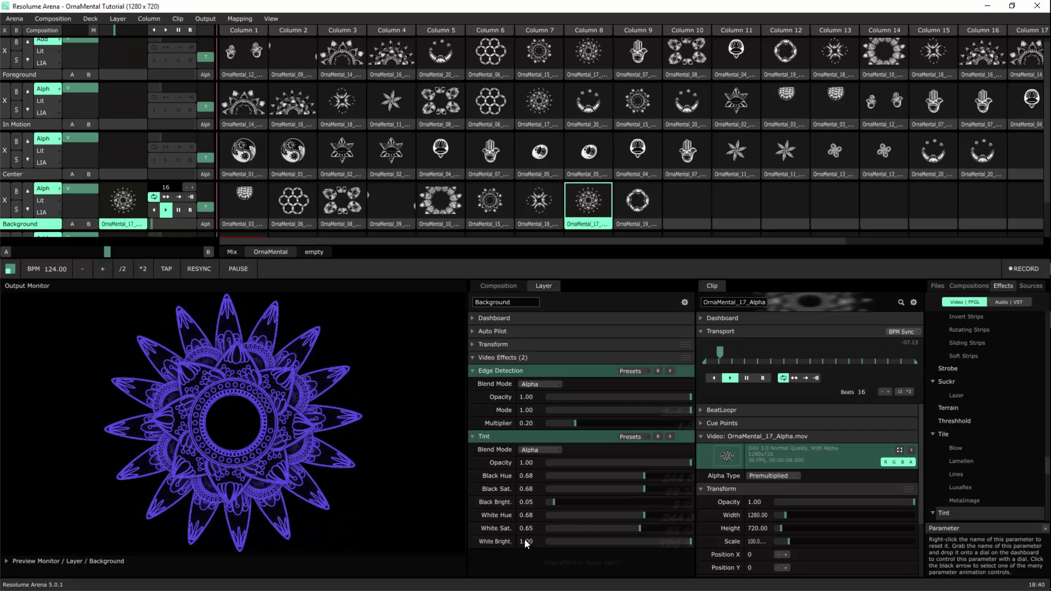
double_click(525, 541)
type(".")
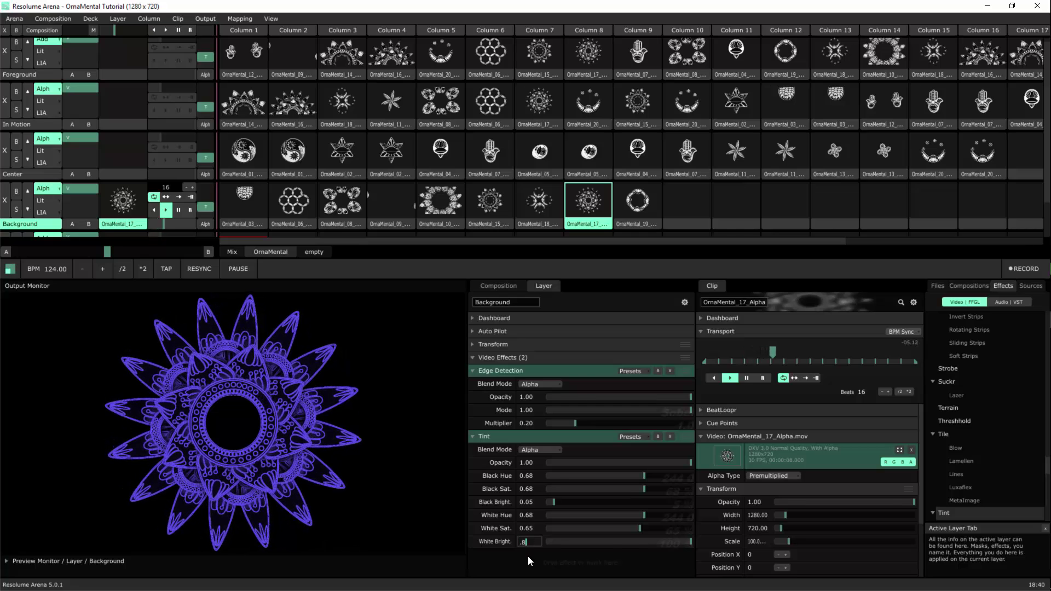
type("8")
key("Return")
scroll(943, 376, "up", 5)
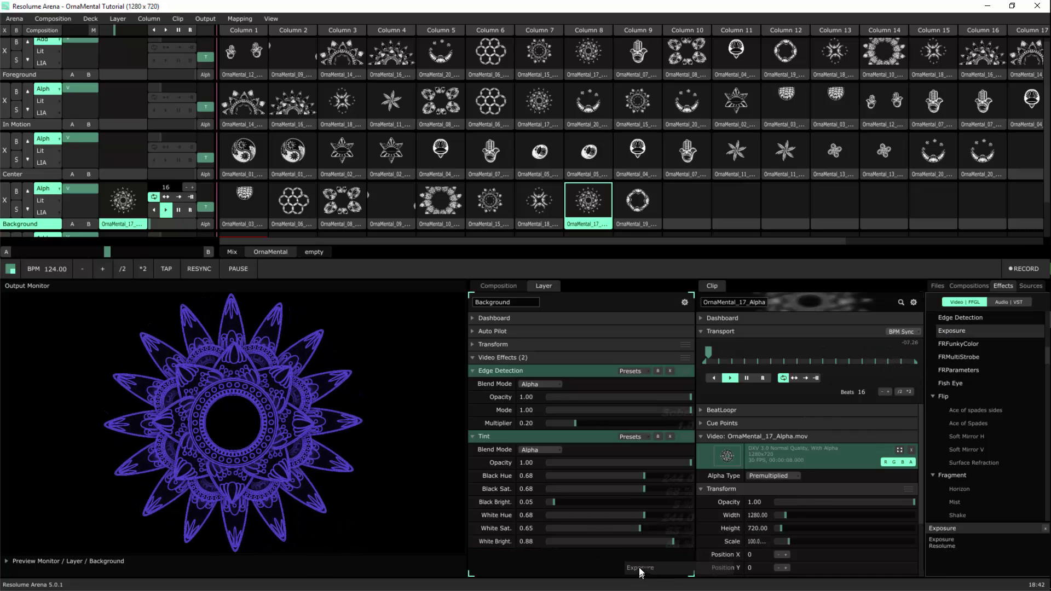
- Add two Exposure effects to the Background layer
left_click_drag(641, 571, 641, 568)
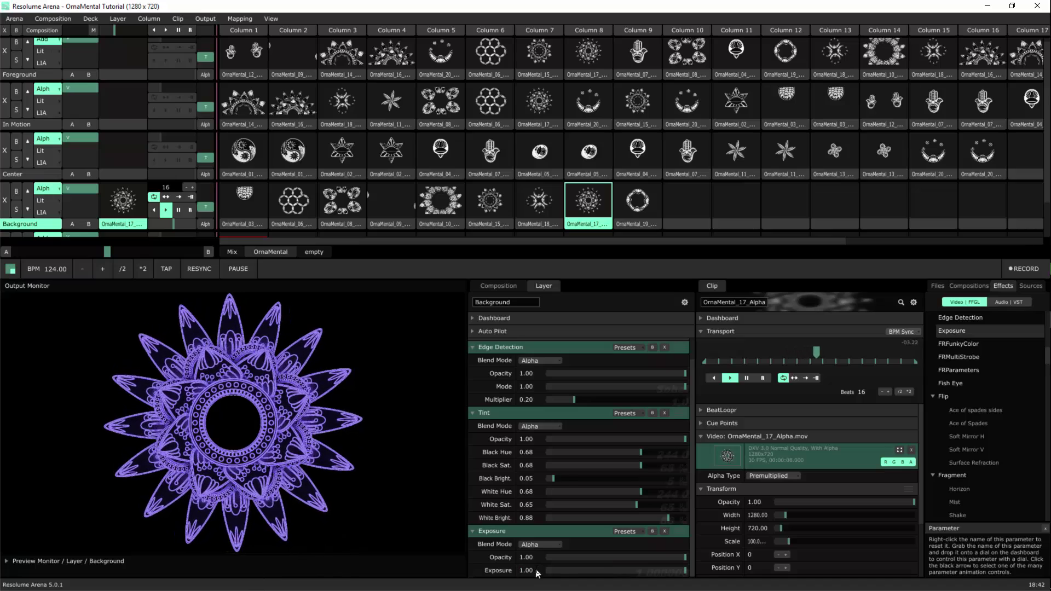
left_click_drag(947, 328, 620, 569)
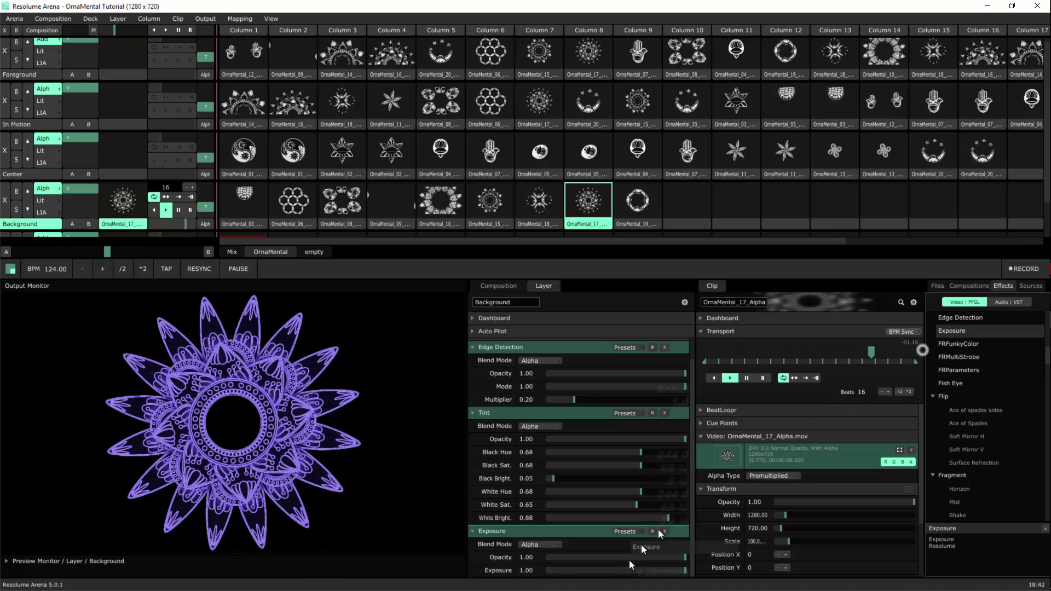
scroll(575, 493, "down", 3)
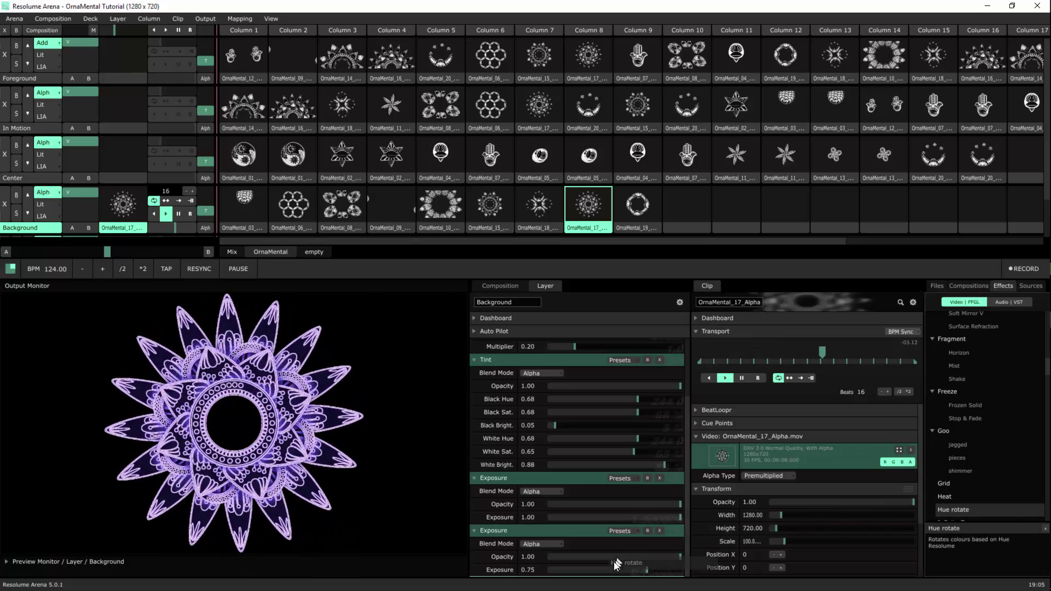
scroll(616, 564, "up", 3)
scroll(585, 493, "down", 3)
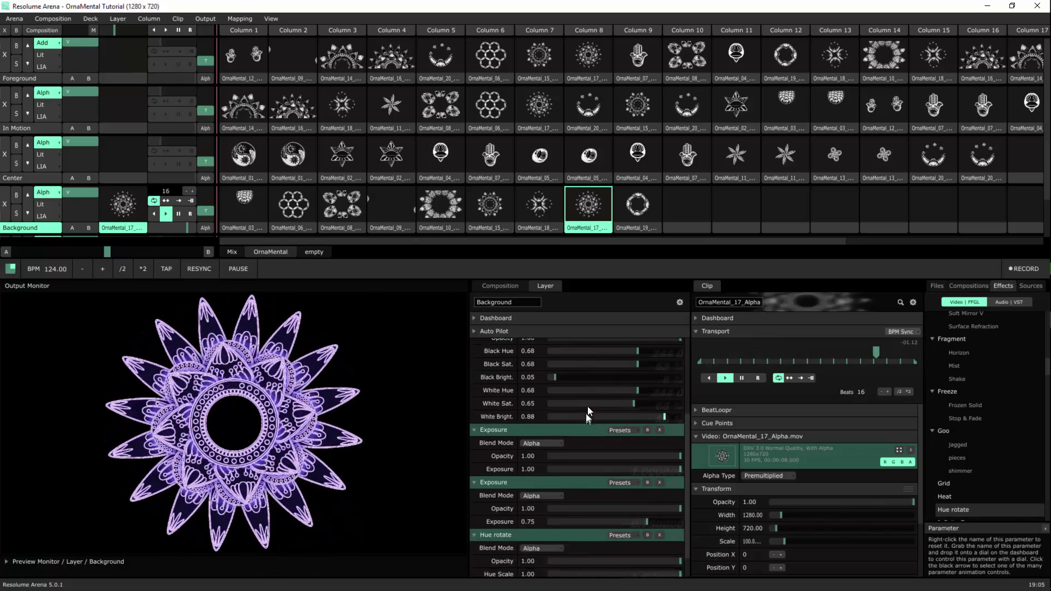
scroll(590, 412, "down", 3)
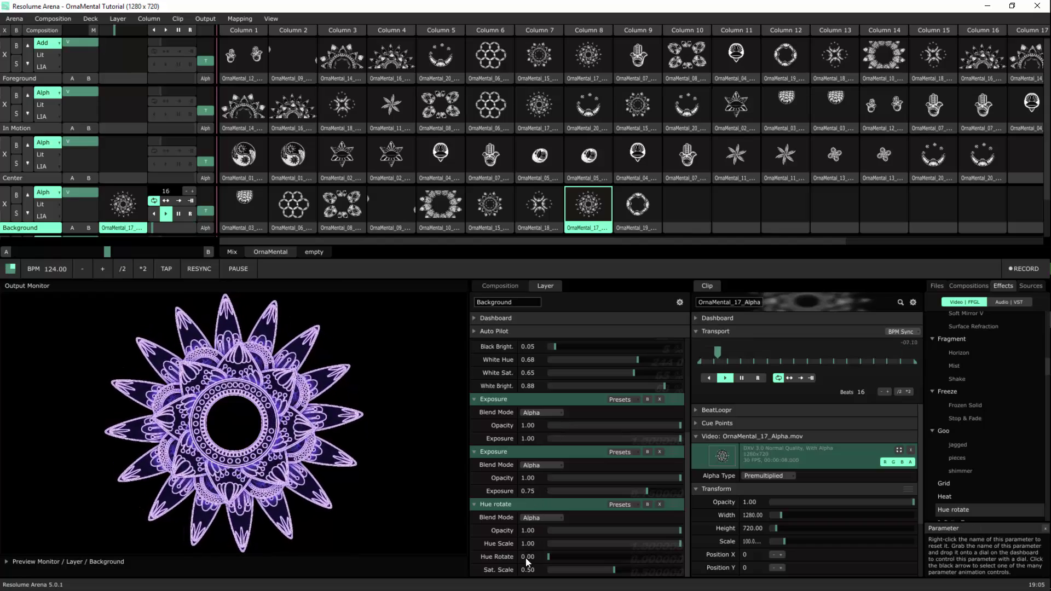
- Commit Hue Rotate 0.20, collapse the Background layer's effects, and select the Center layer
key("Return")
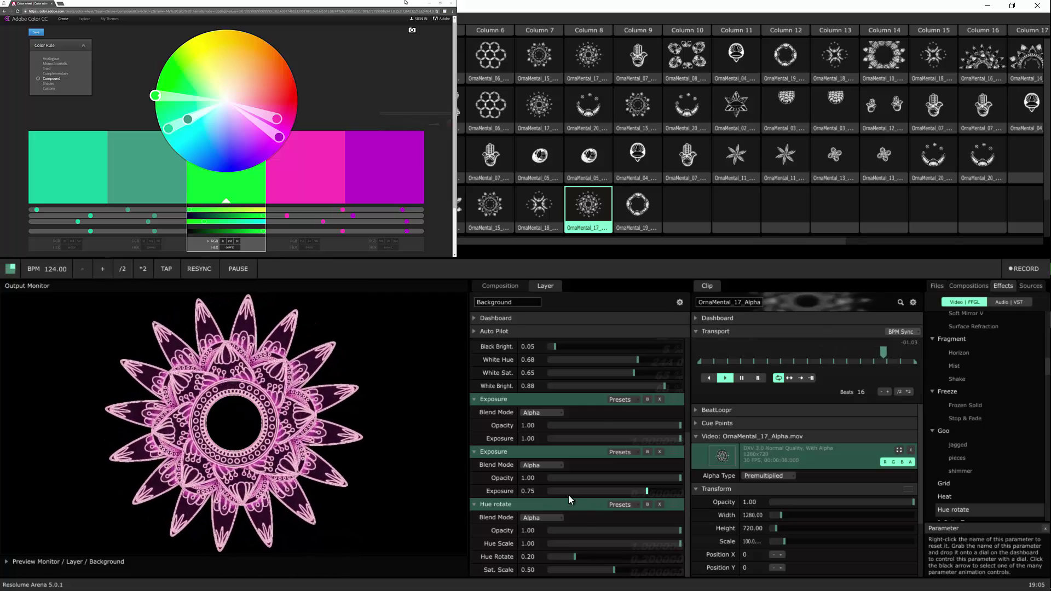
left_click(473, 387)
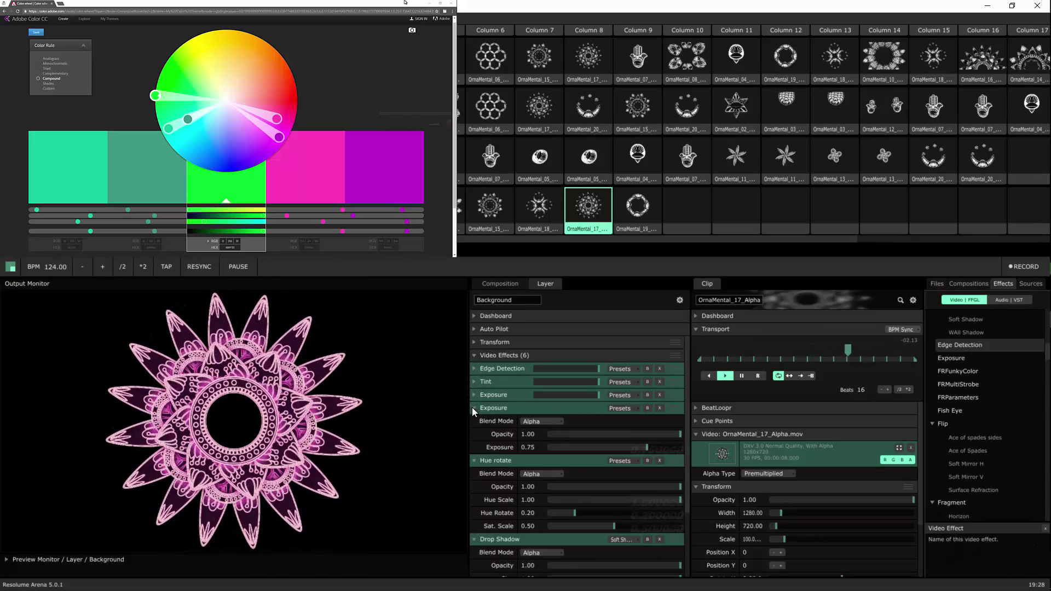
left_click(472, 408)
left_click(474, 435)
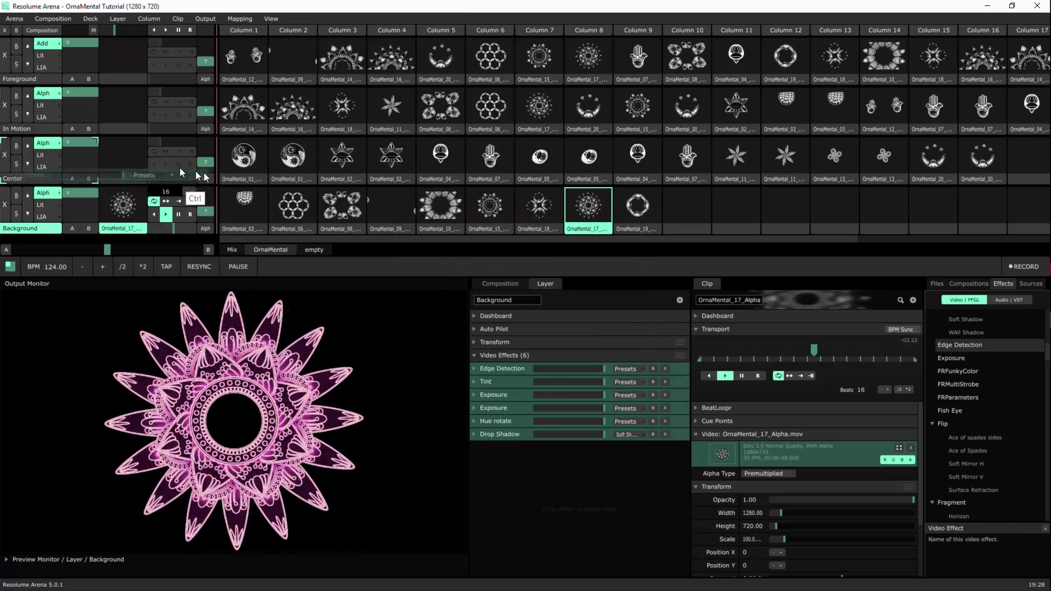
left_click(37, 166)
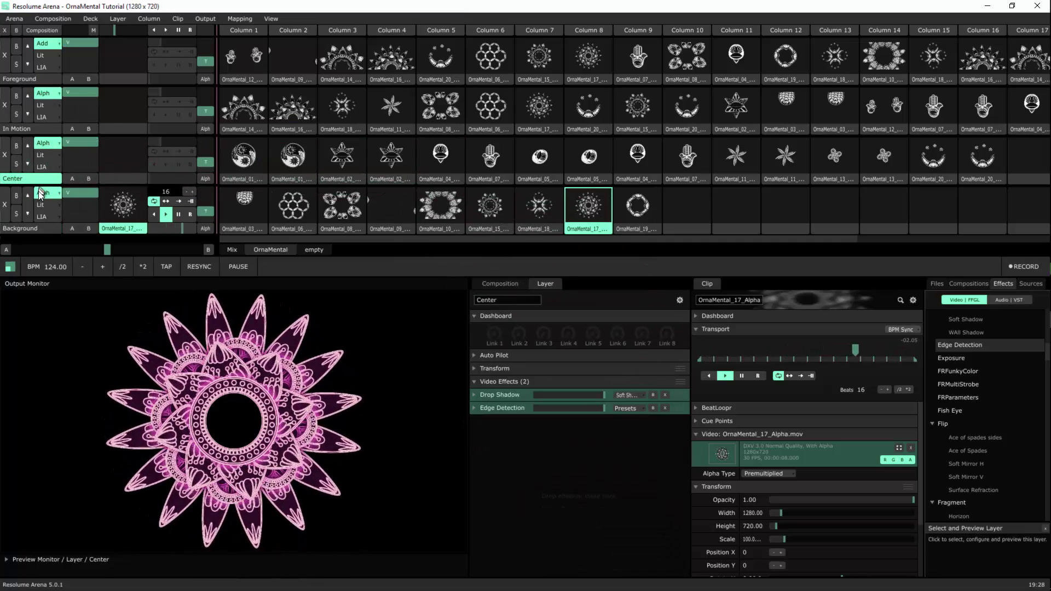
- Copy the Background layer's video effect chain onto the Center layer
left_click(38, 228)
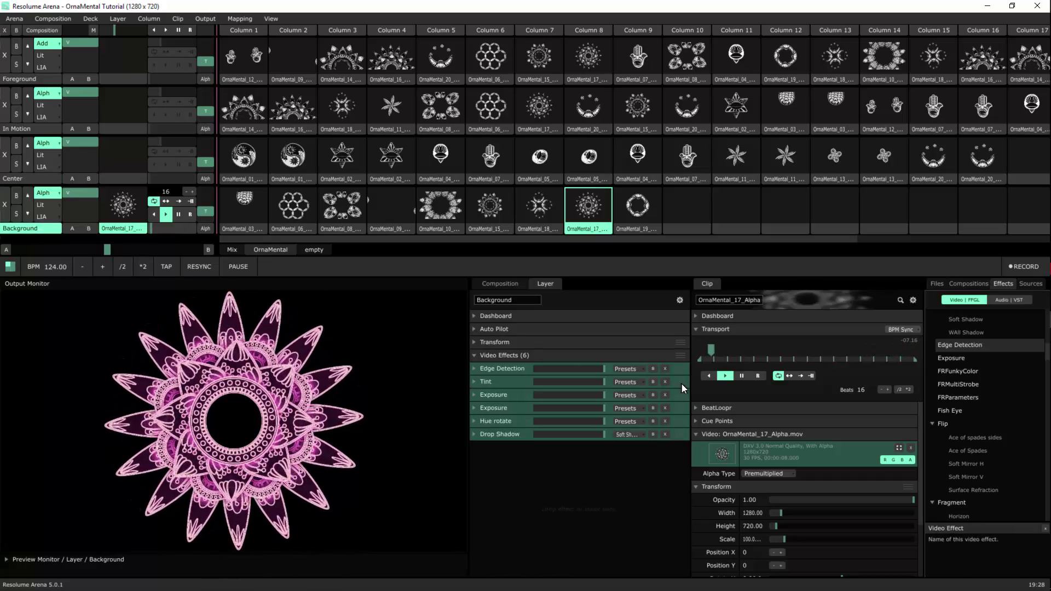
left_click_drag(304, 164, 83, 182)
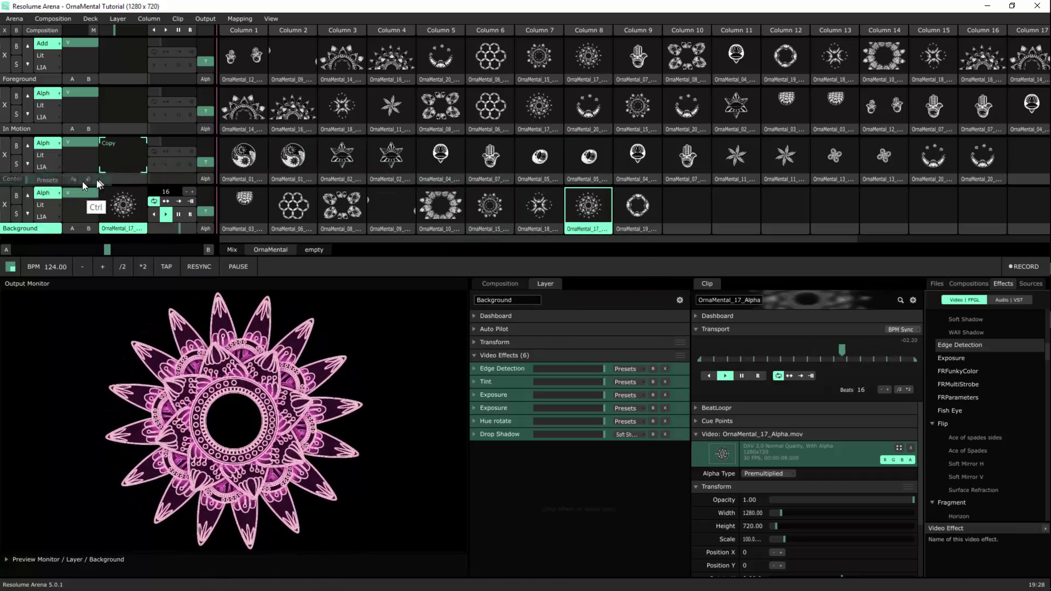
left_click(38, 176)
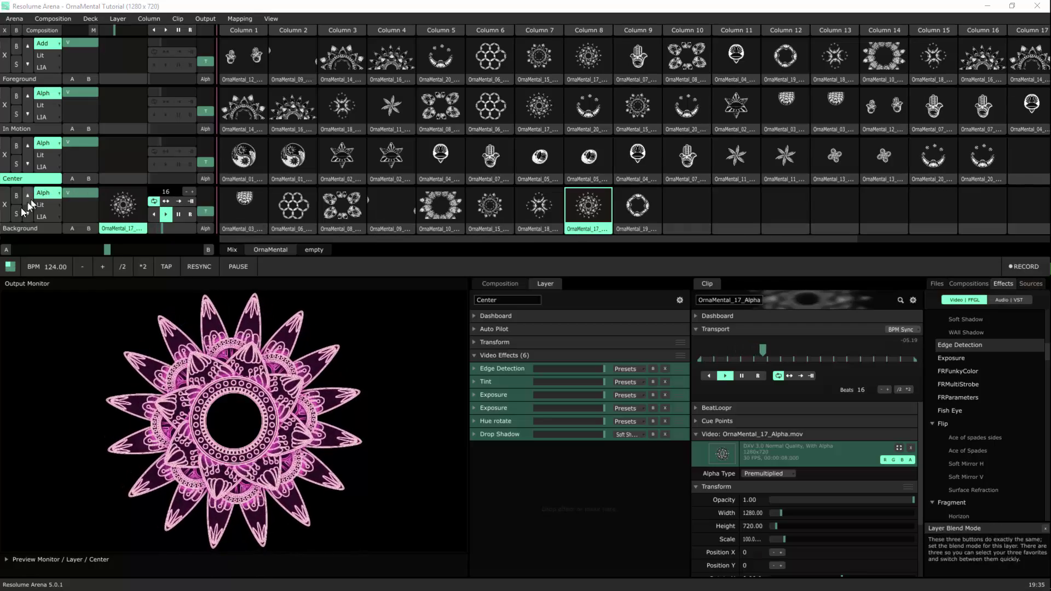
- Check the effect stacks on the Background, Center, In Motion and Foreground layers
left_click(30, 224)
left_click(35, 181)
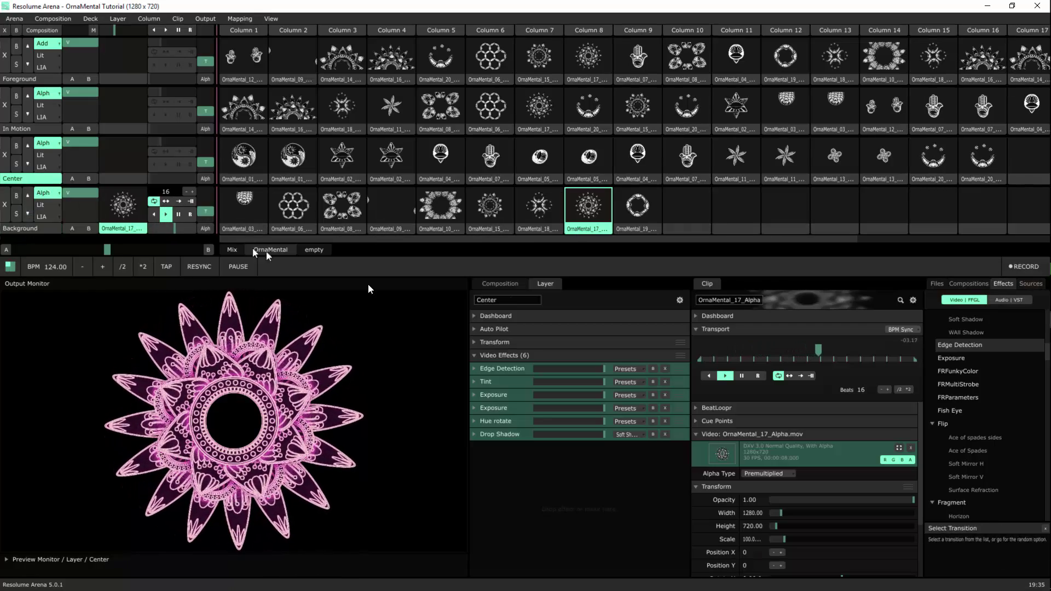
left_click(17, 129)
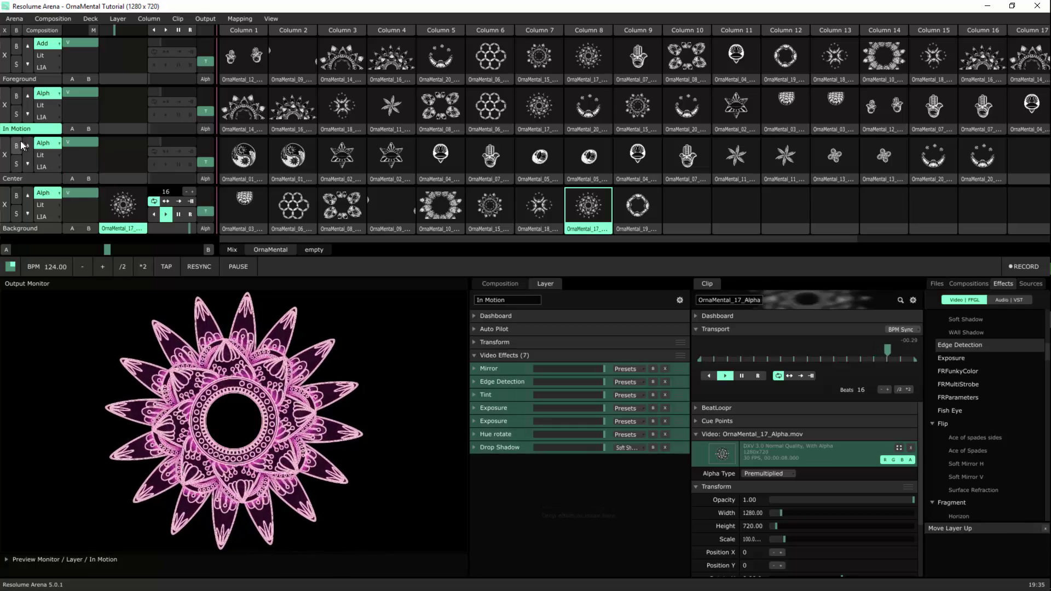
left_click(29, 79)
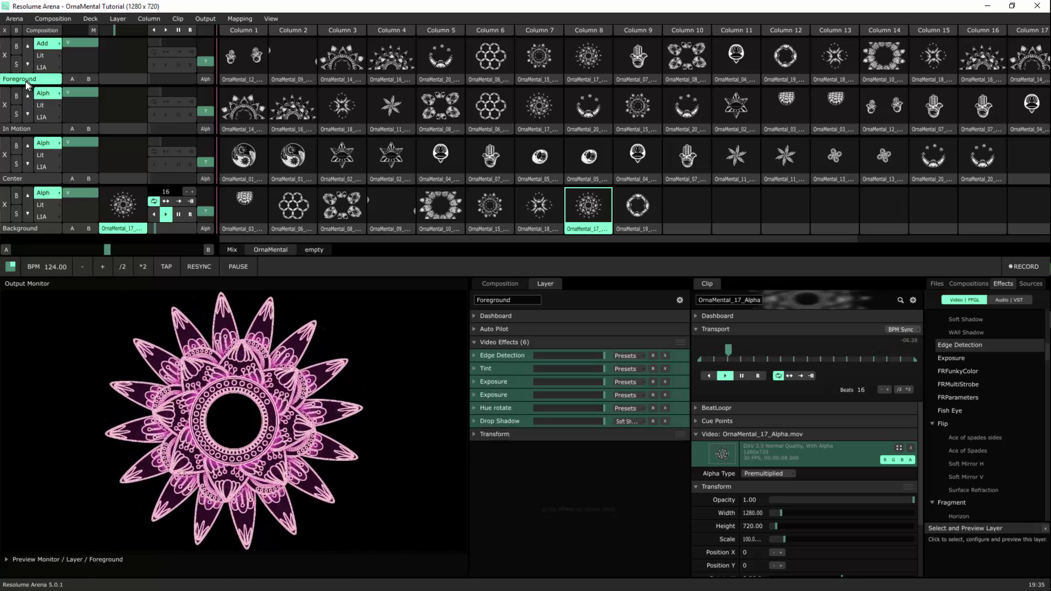
left_click(25, 179)
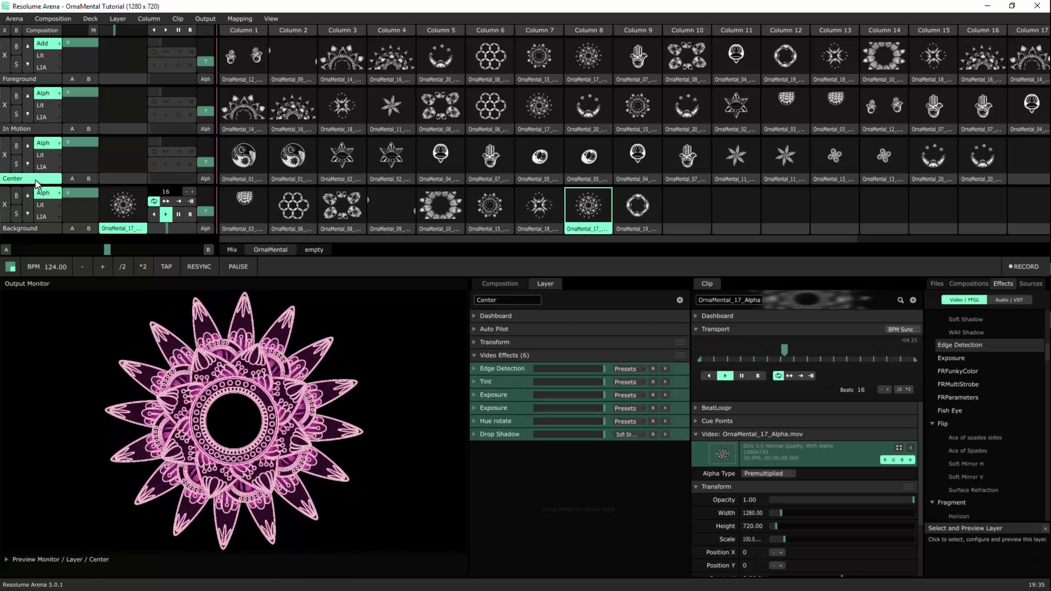
- Set the Center layer's Hue Rotate value to 0.80
left_click(475, 422)
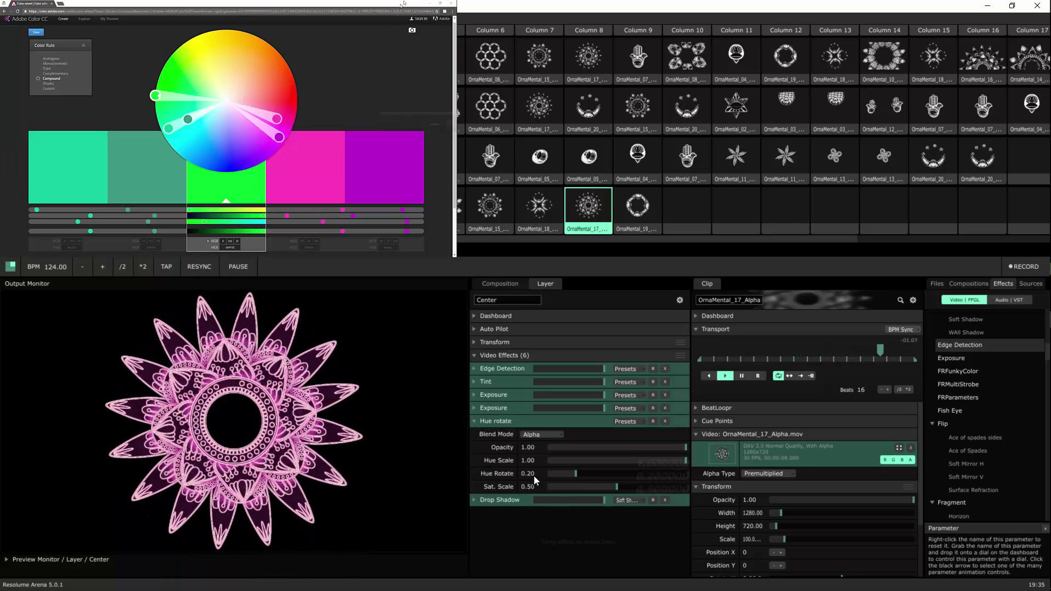
left_click(534, 476)
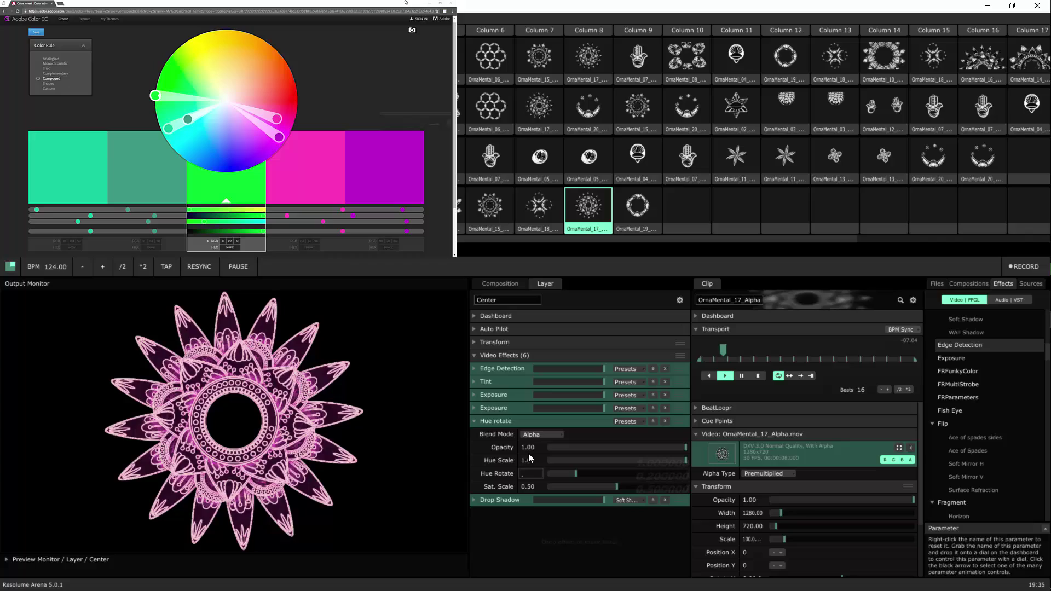
type("8")
key("Return")
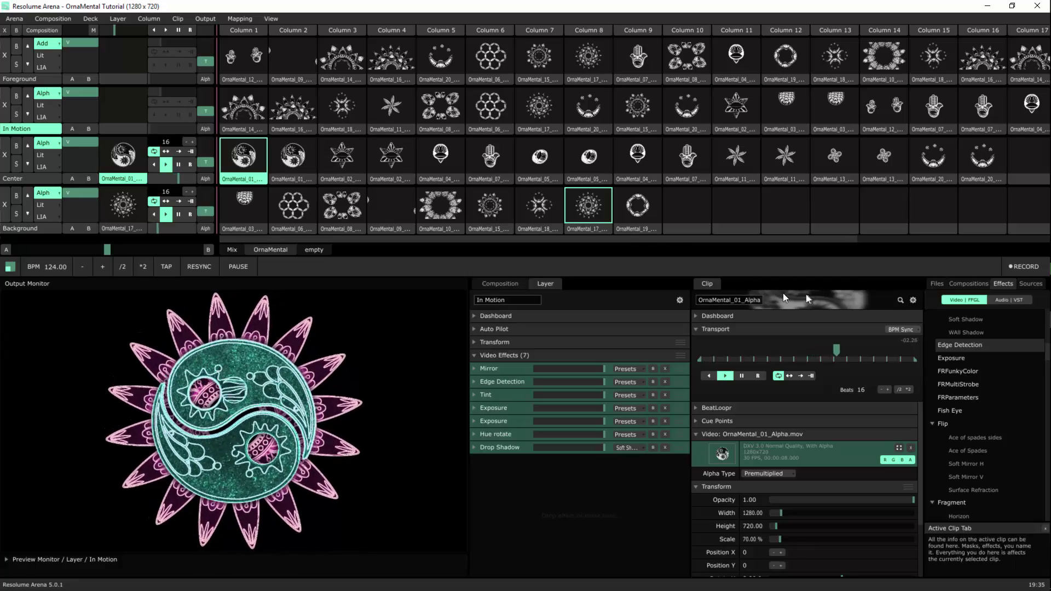
- Launch the Column 8 OrnaMental_20 crescent clip on In Motion and set its hue rotate to 0.63
left_click(589, 109)
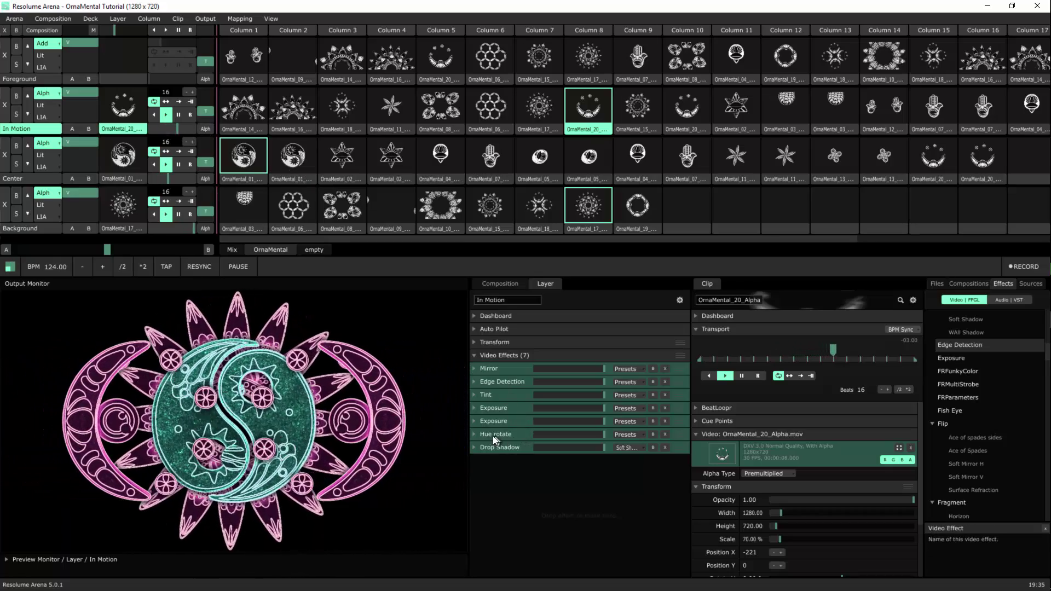
left_click(476, 435)
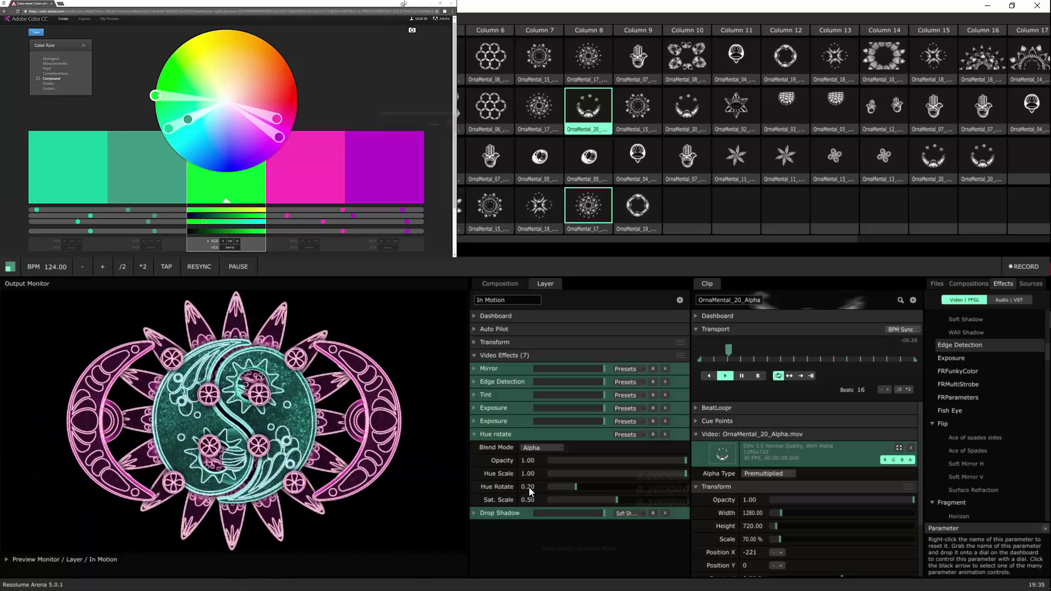
left_click_drag(530, 487, 529, 437)
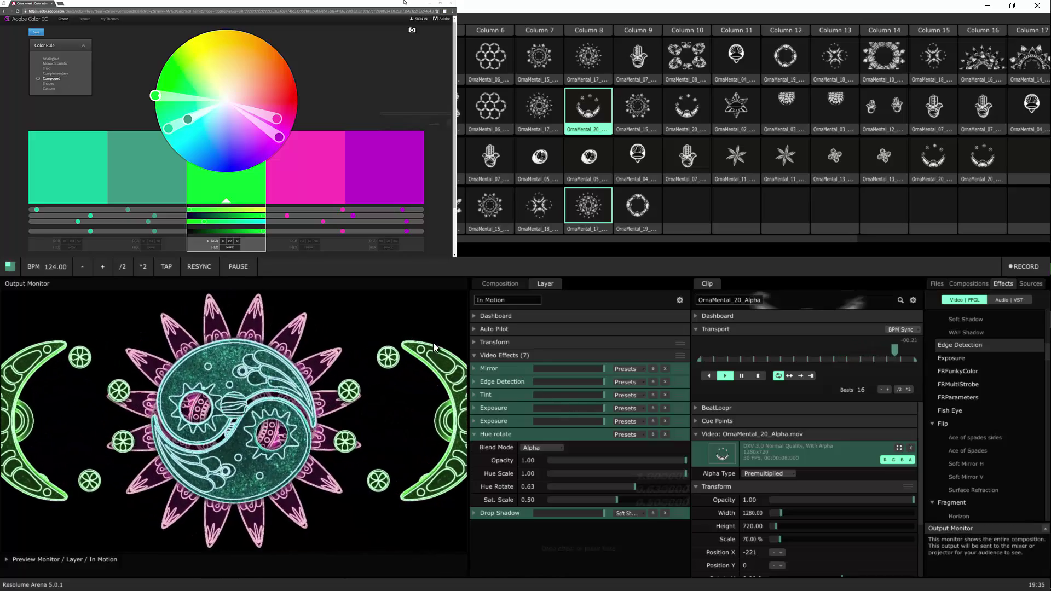
key("alt+Tab")
- Start OrnaMental_12 on the Foreground layer and set its Hue Rotate value to 0.06
left_click(49, 62)
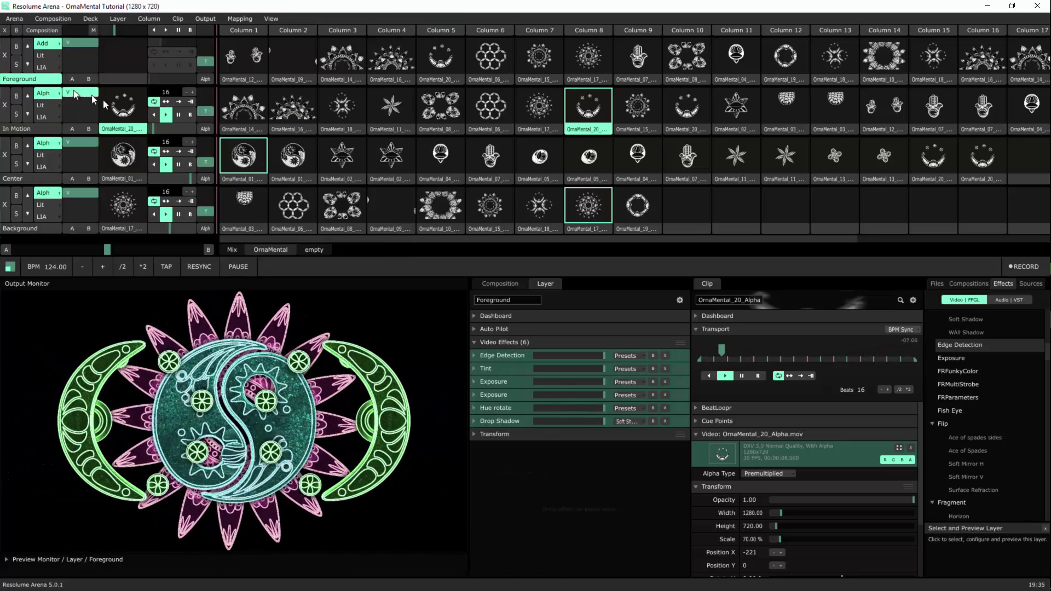
left_click(240, 60)
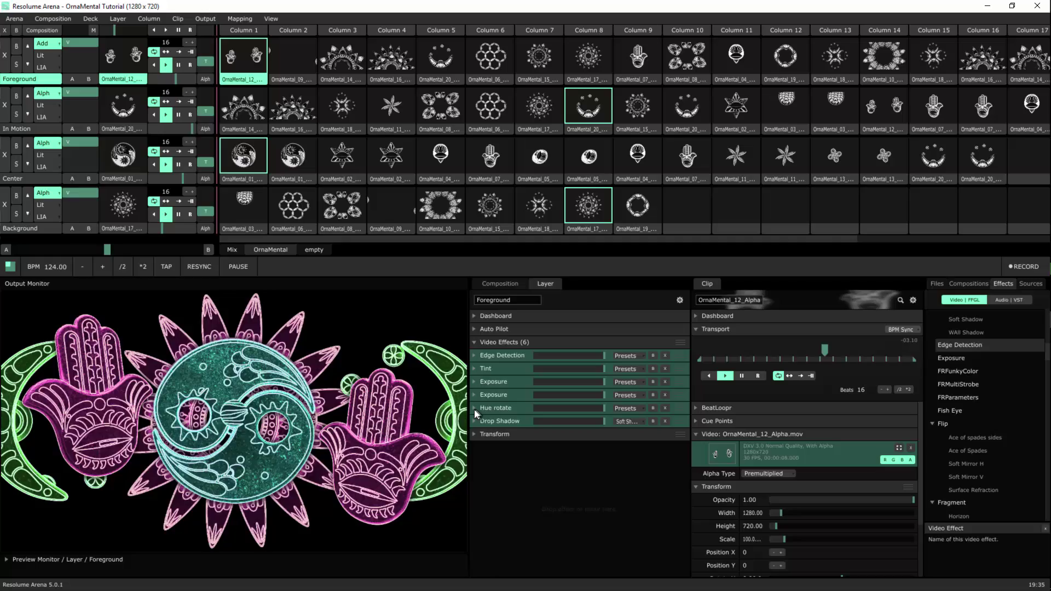
left_click(475, 409)
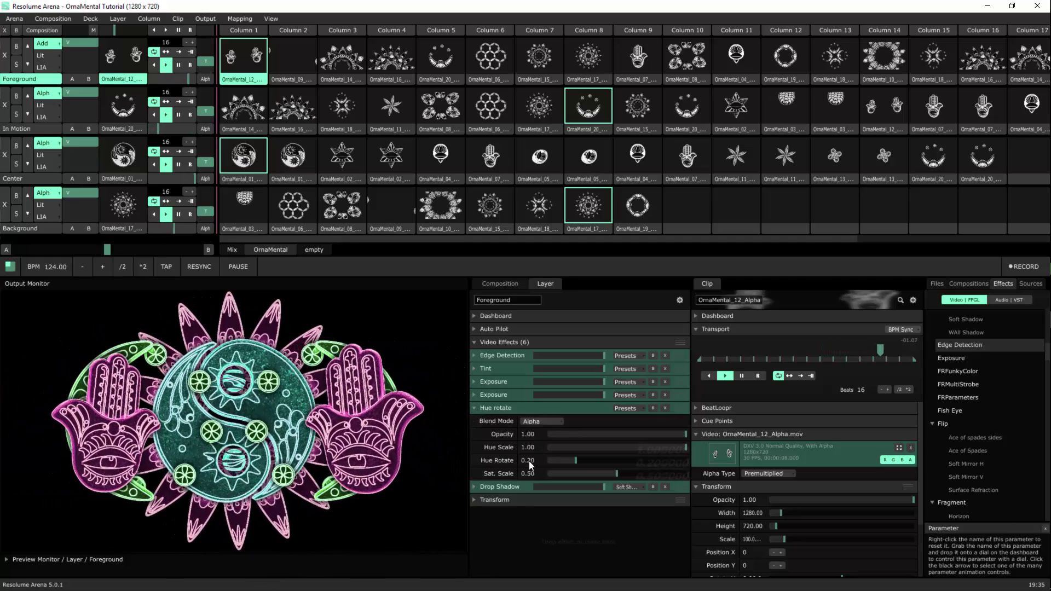
double_click(529, 461)
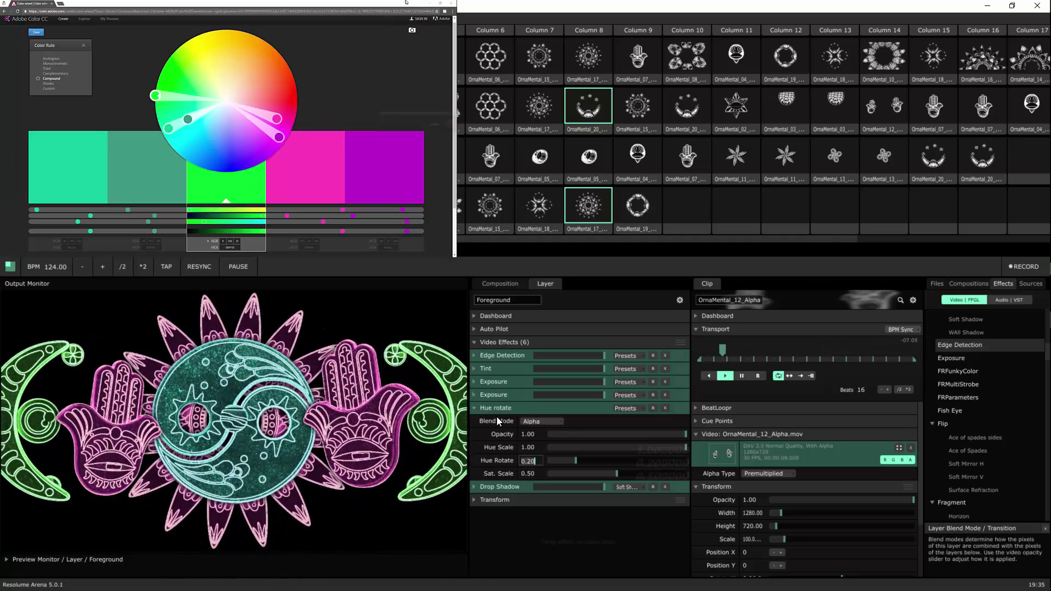
type(".0")
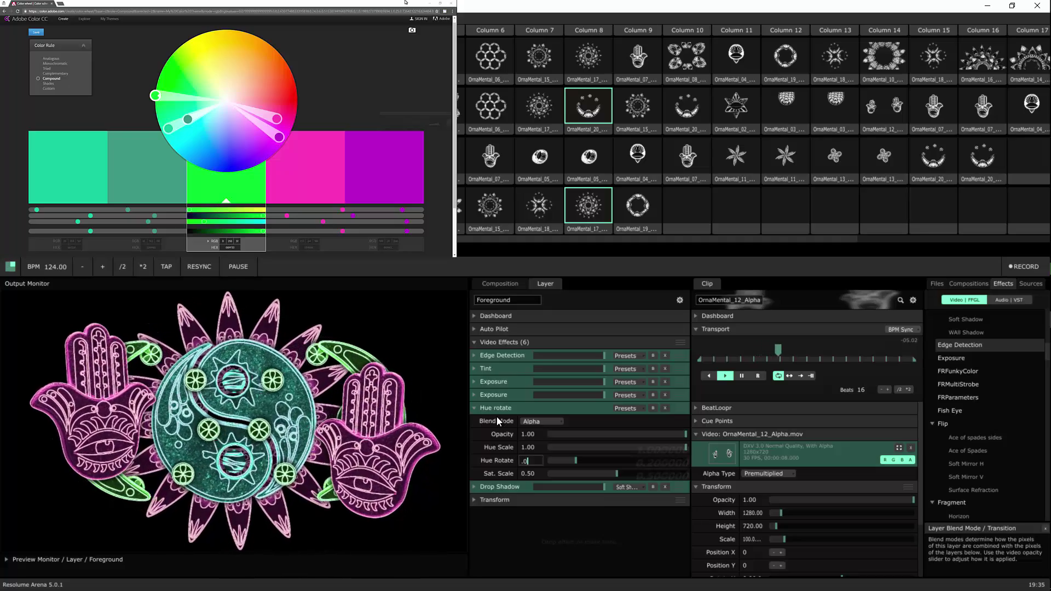
type("6")
key("Return")
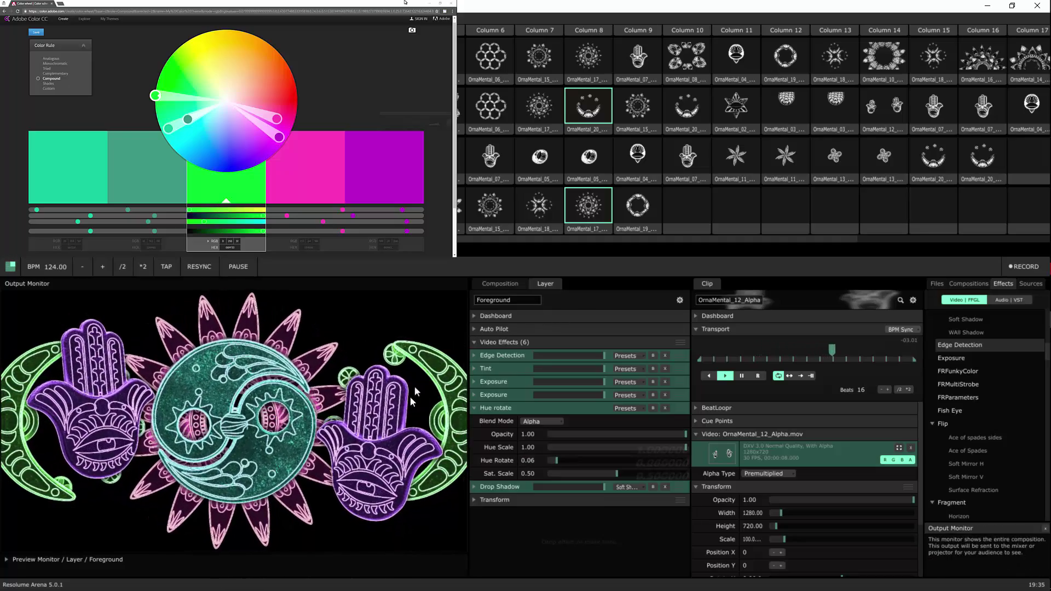
- Add a Hue rotate effect to the composition and raise its hue rotation
left_click(500, 284)
scroll(952, 499, "down", 5)
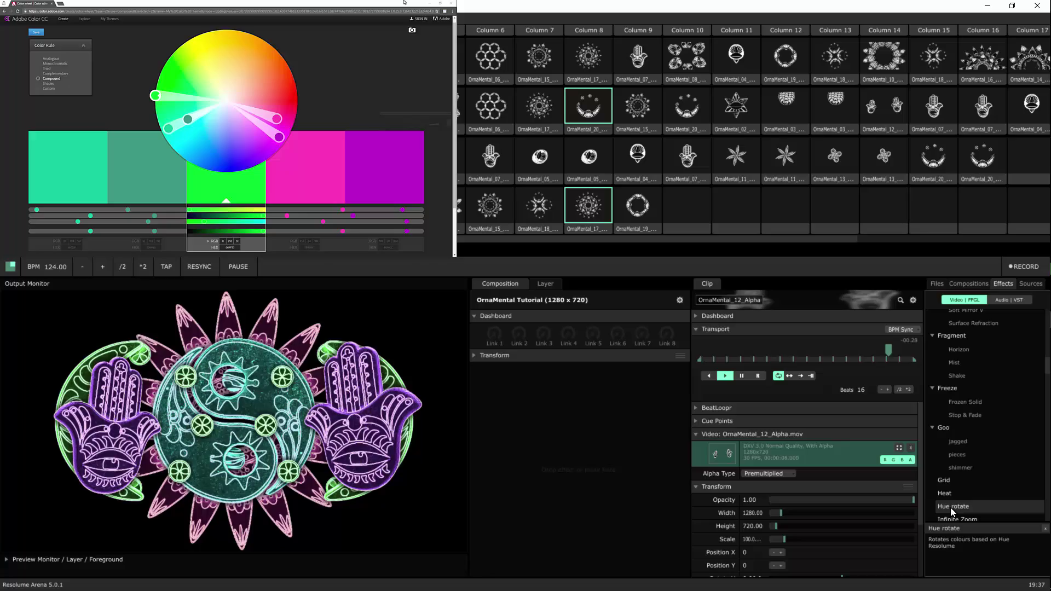
left_click_drag(950, 508, 606, 393)
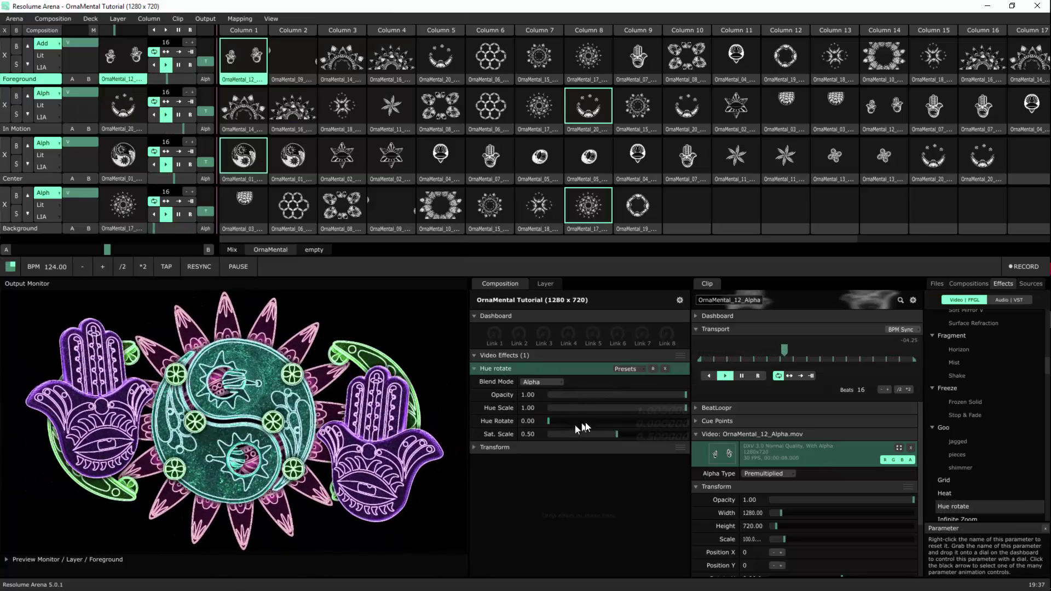
mouse_move(549, 421)
left_mouse_down()
mouse_move(609, 422)
mouse_move(645, 441)
left_mouse_up()
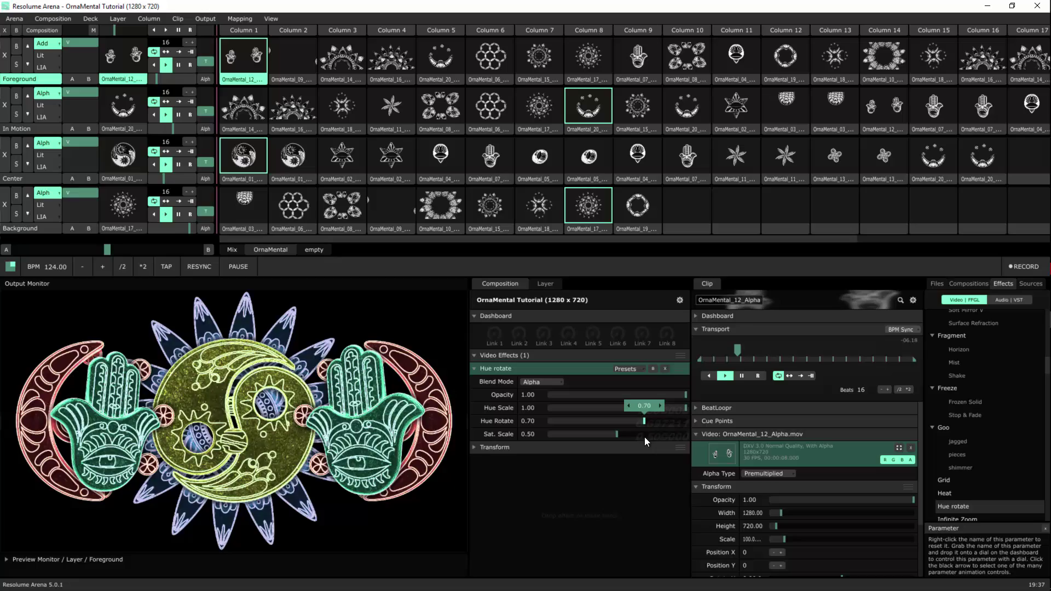
left_click_drag(645, 442, 669, 454)
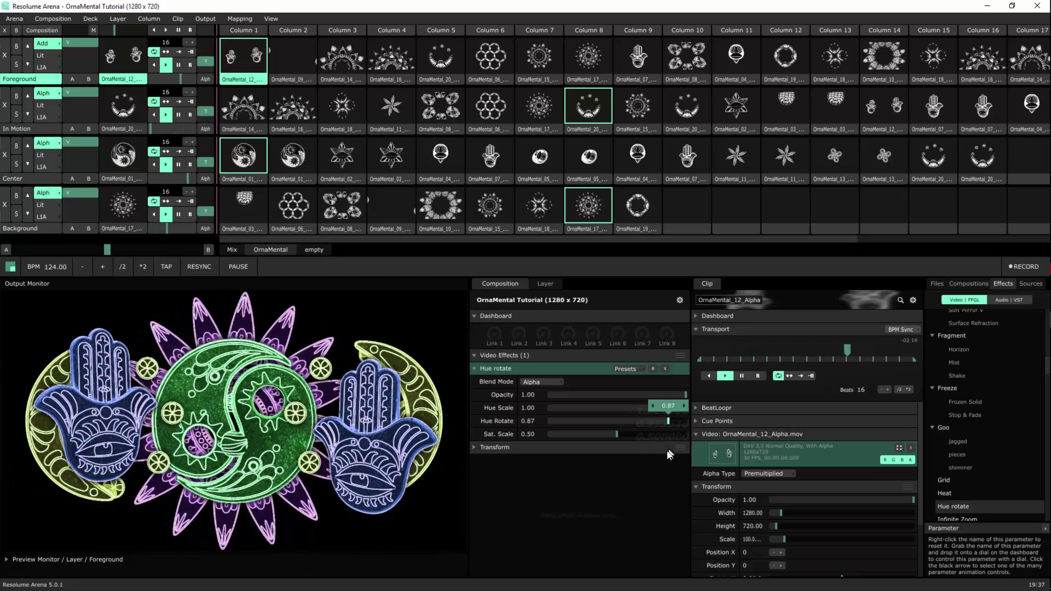
- Fine-tune composition saturation scale, drop hue scale to 0.32 and hue rotation to 0.44
left_click_drag(636, 434, 639, 434)
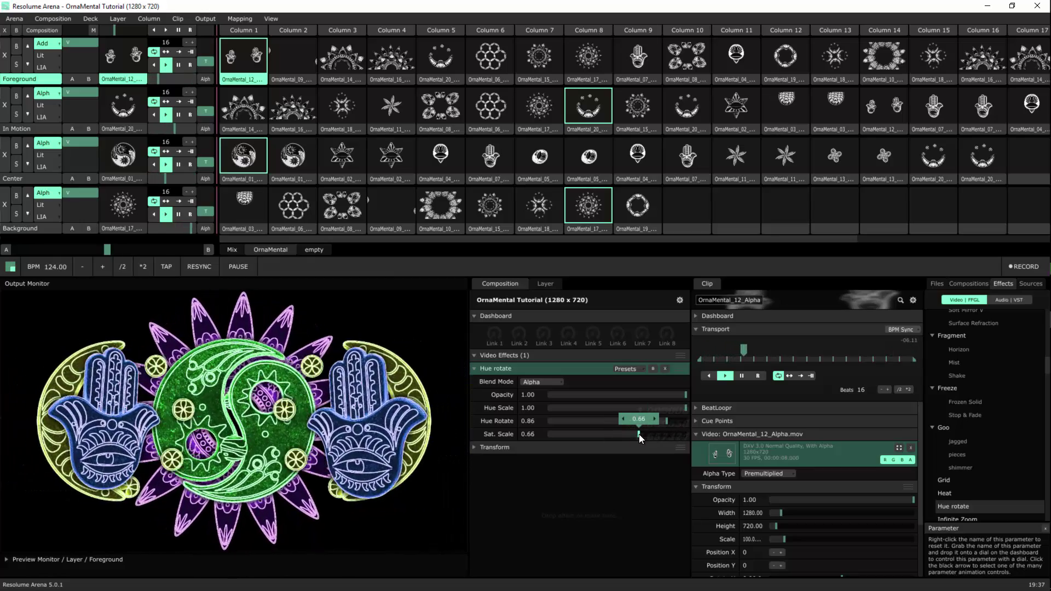
left_click_drag(639, 435, 633, 435)
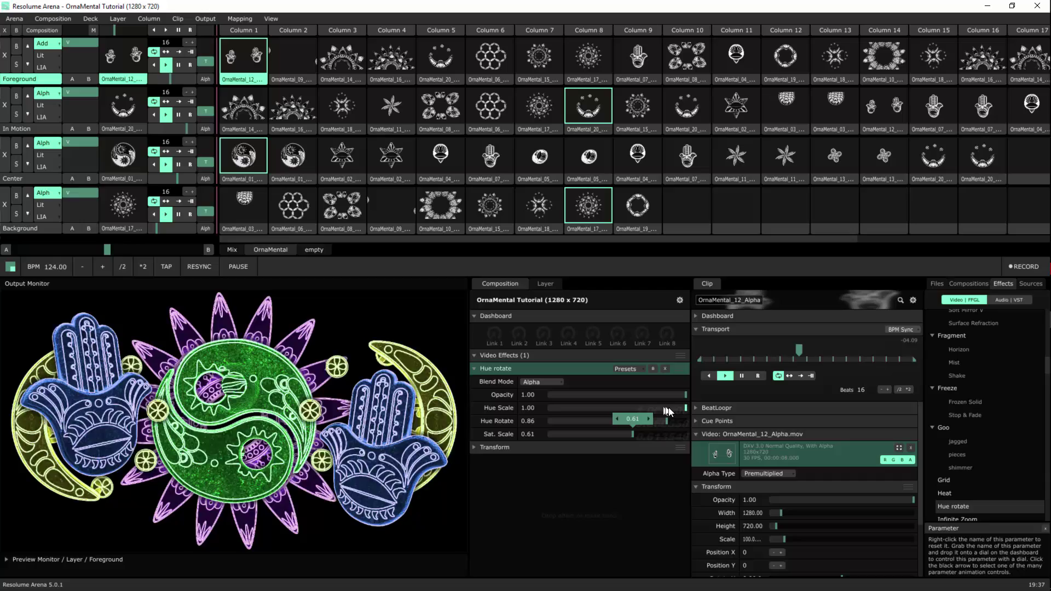
left_click_drag(685, 408, 662, 406)
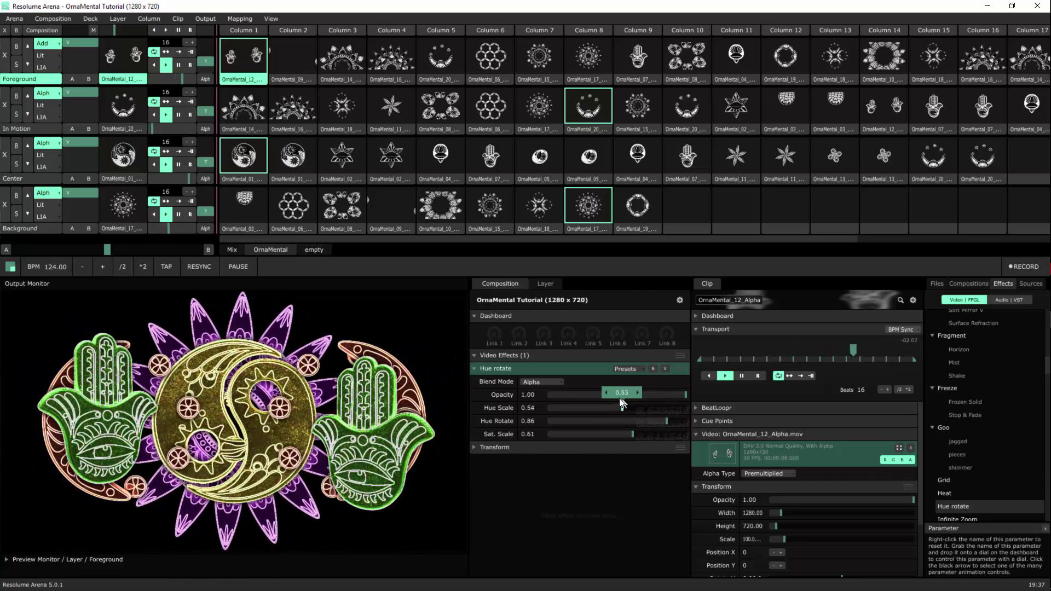
left_click_drag(597, 394, 593, 394)
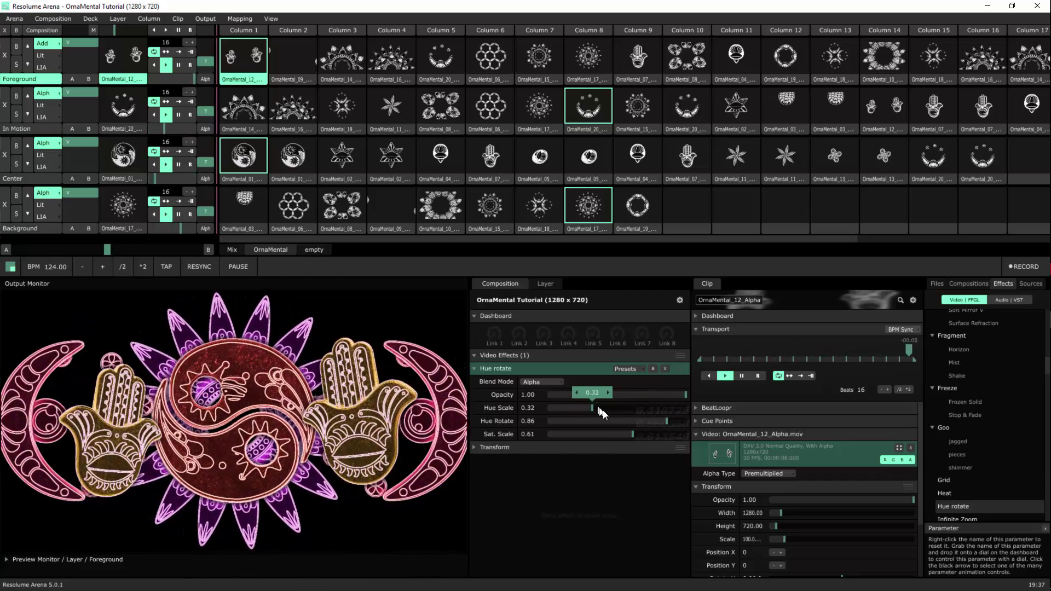
left_click_drag(666, 420, 552, 405)
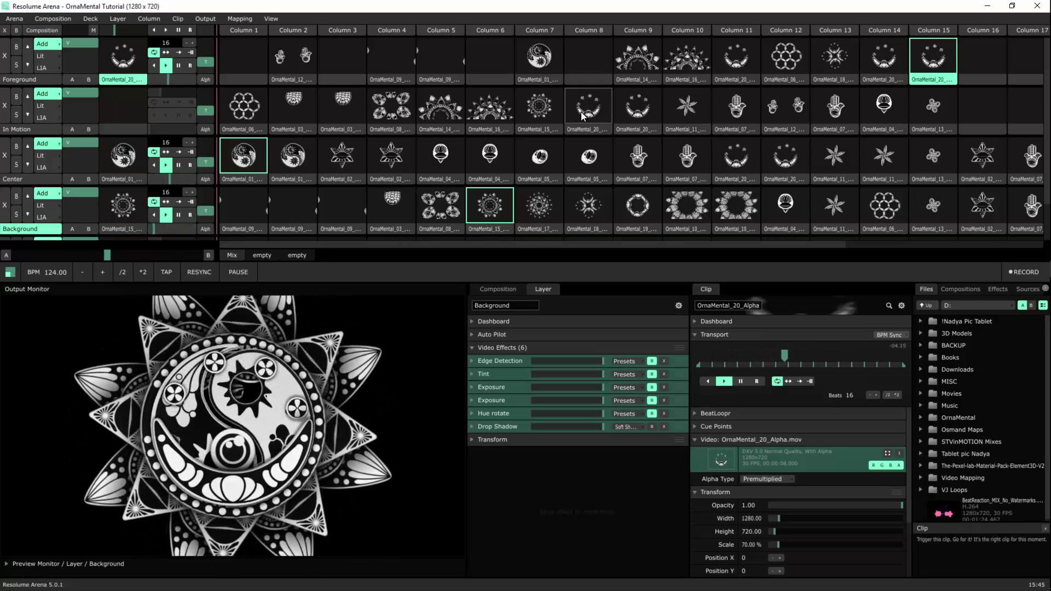
- Audition OrnaMental_16, _20, _02, _12 and others on In Motion, then OrnaMental_02 on Center
left_click(490, 108)
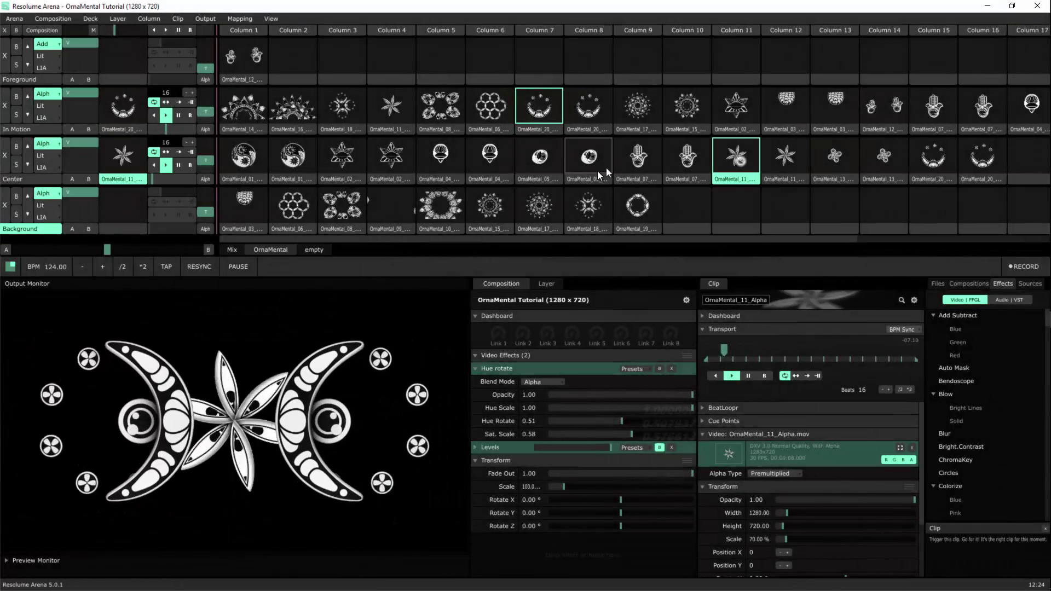
left_click(589, 107)
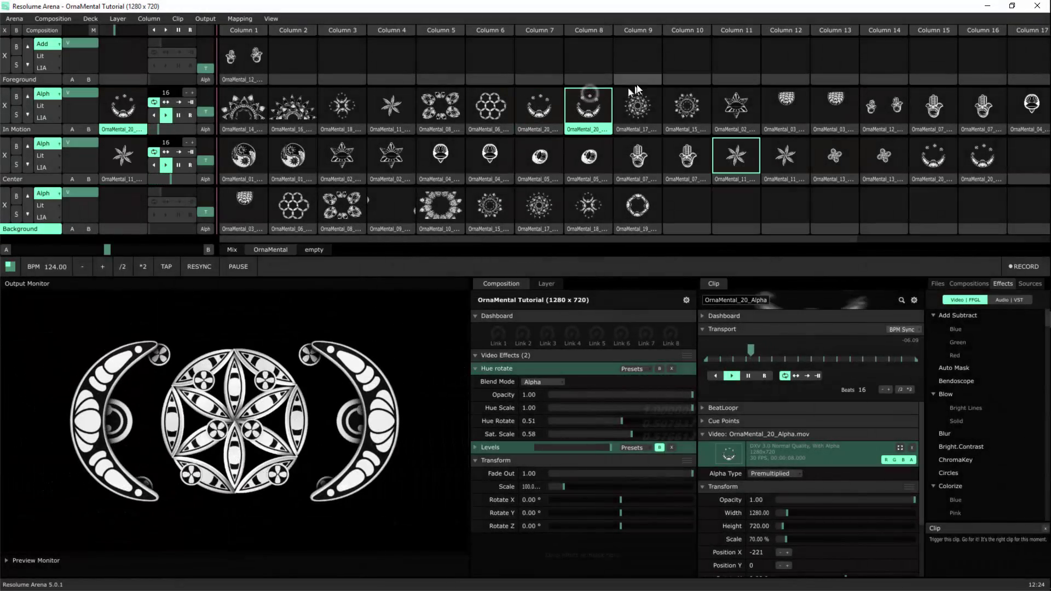
left_click(688, 107)
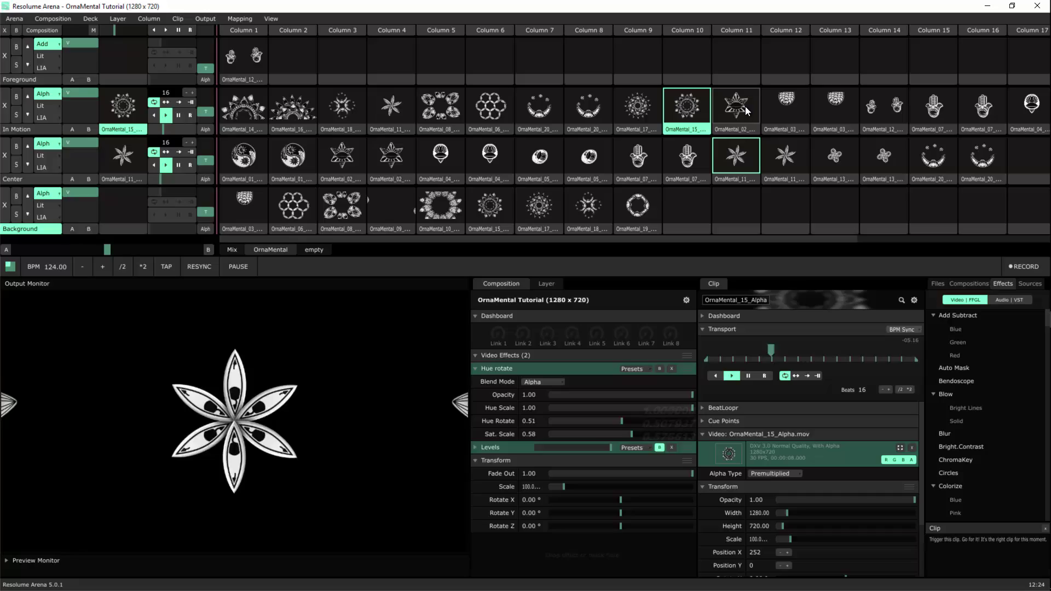
left_click(737, 106)
left_click(835, 108)
left_click(885, 107)
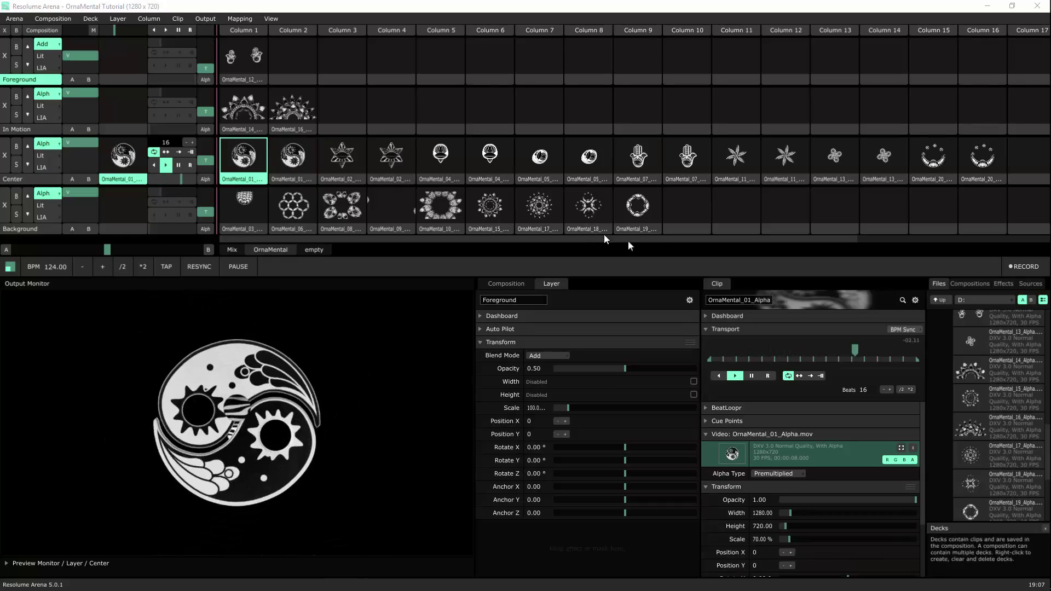
left_click(339, 160)
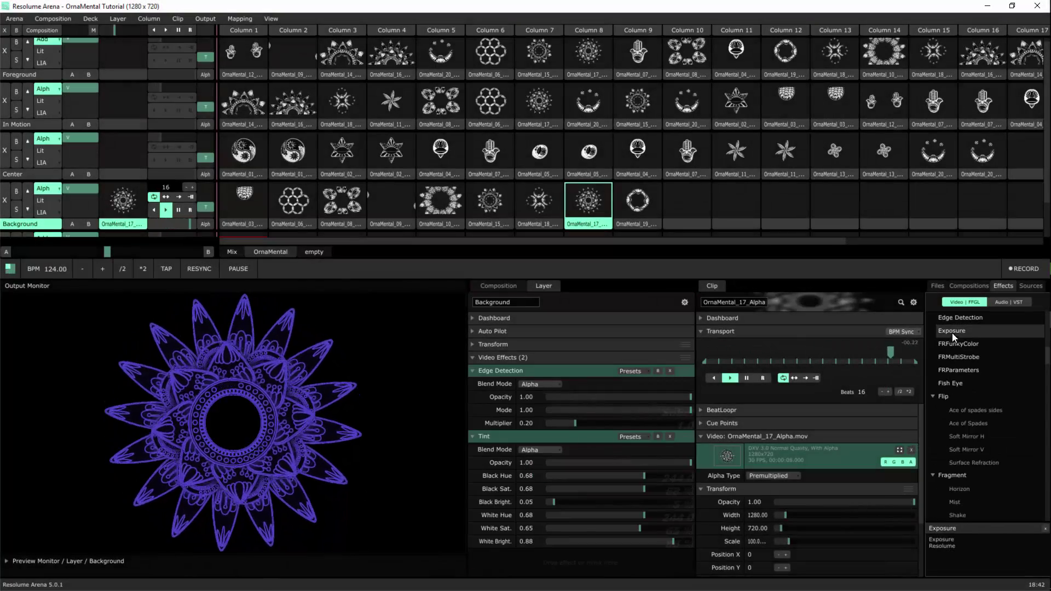
- Drop an Exposure effect below Tint in the Background layer's effect chain
left_click_drag(952, 334, 617, 404)
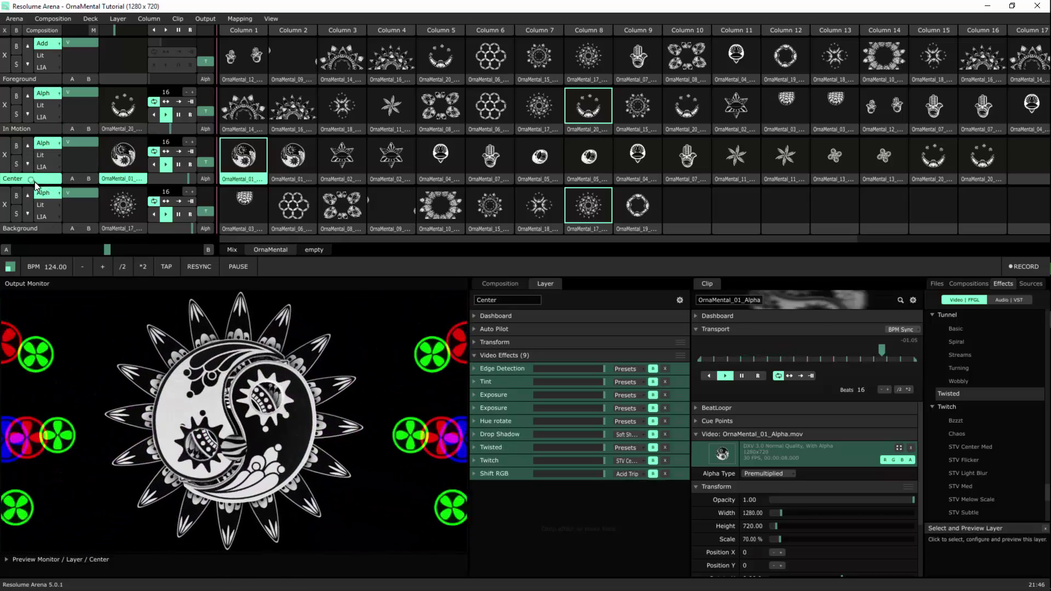
- Bypass the Shift RGB and Twitch effects on the Center layer
left_click(33, 180)
left_click(654, 474)
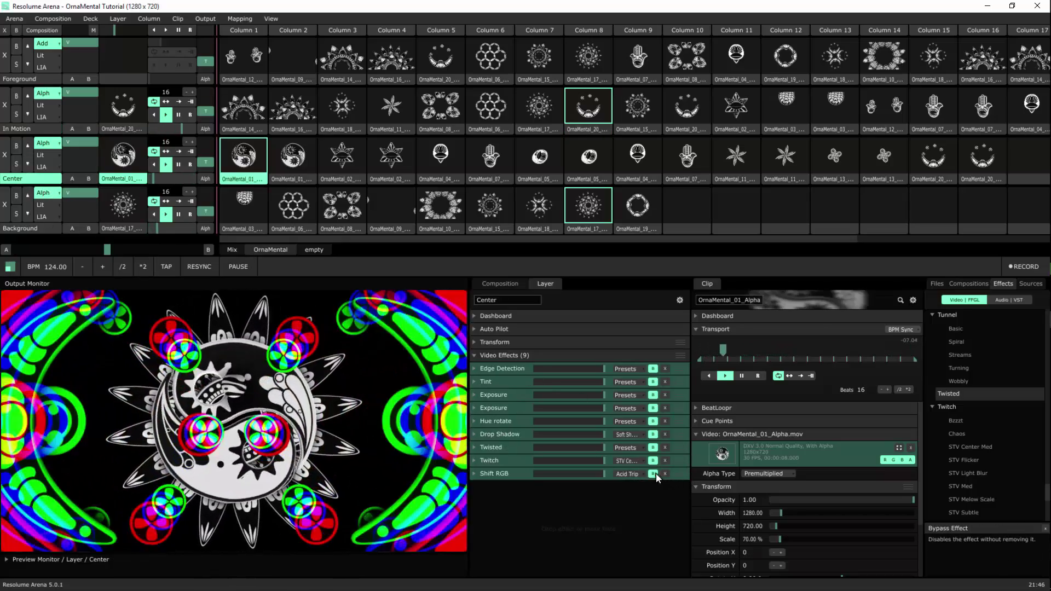
left_click(652, 462)
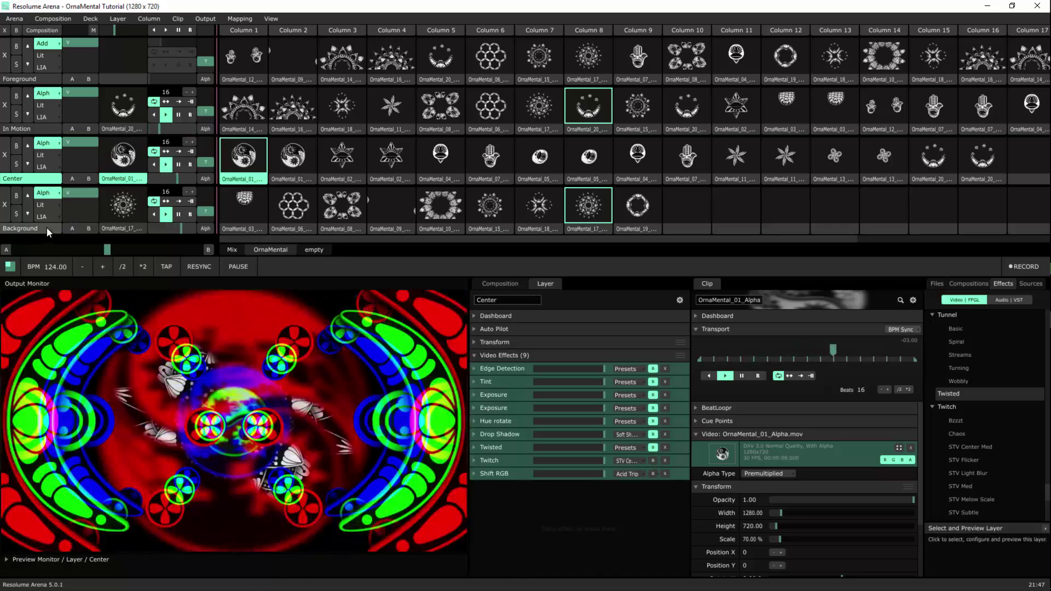
- Bypass Twitch, Shift RGB and Triangulate on the Background layer
left_click(47, 227)
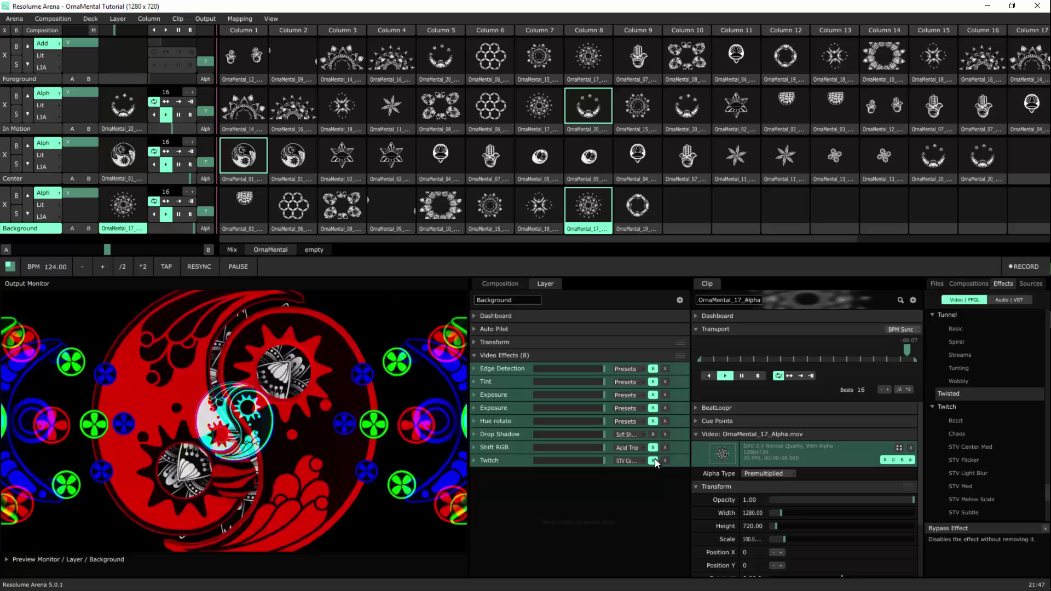
left_click(653, 461)
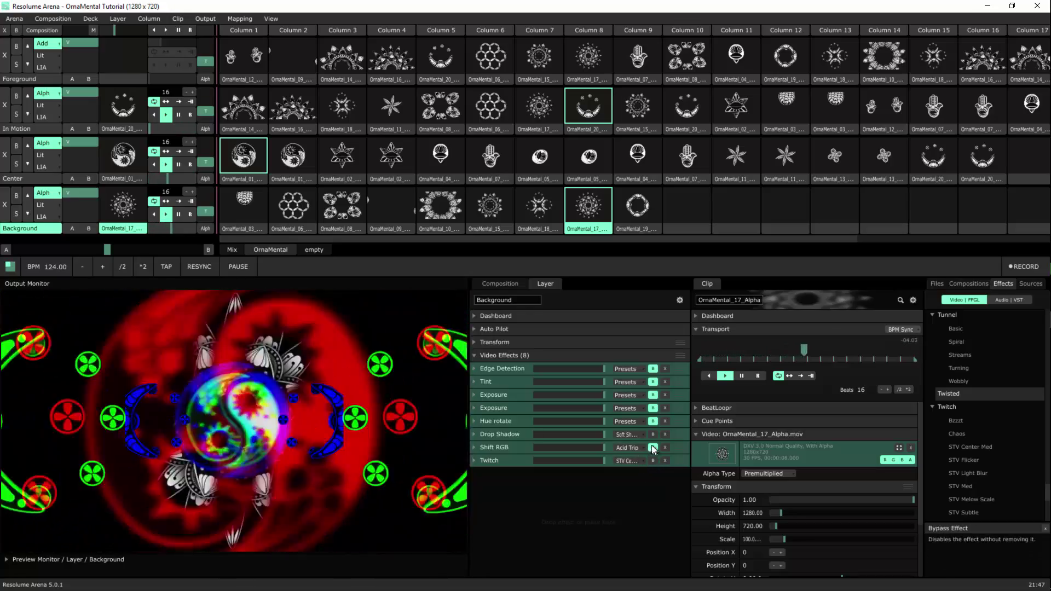
left_click(651, 448)
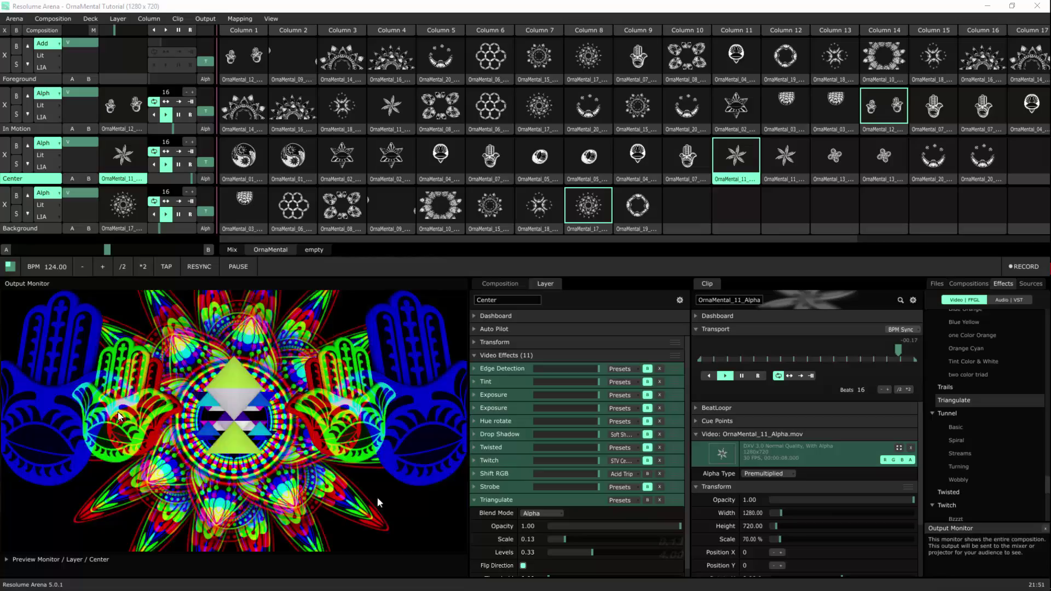
left_click(40, 229)
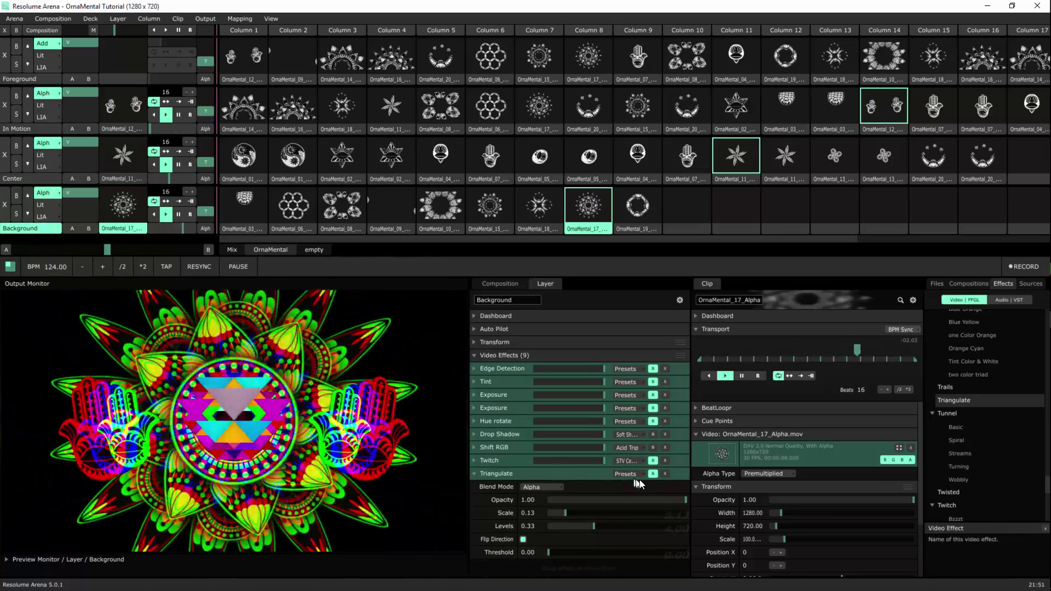
left_click(653, 473)
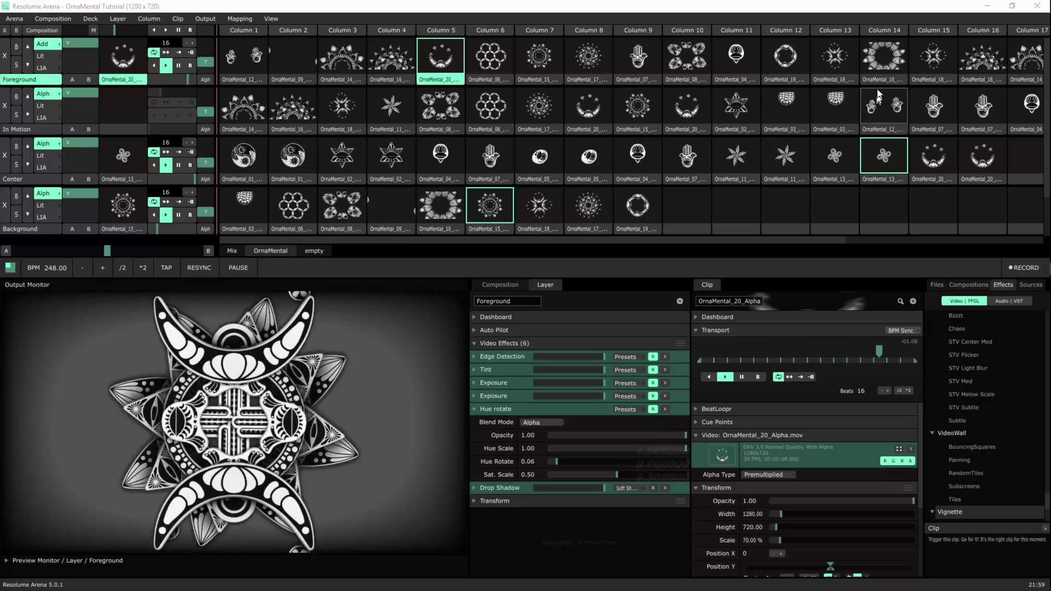
- Launch the column 14 OrnaMental_10 swirling mandala on the Foreground layer
left_click(885, 57)
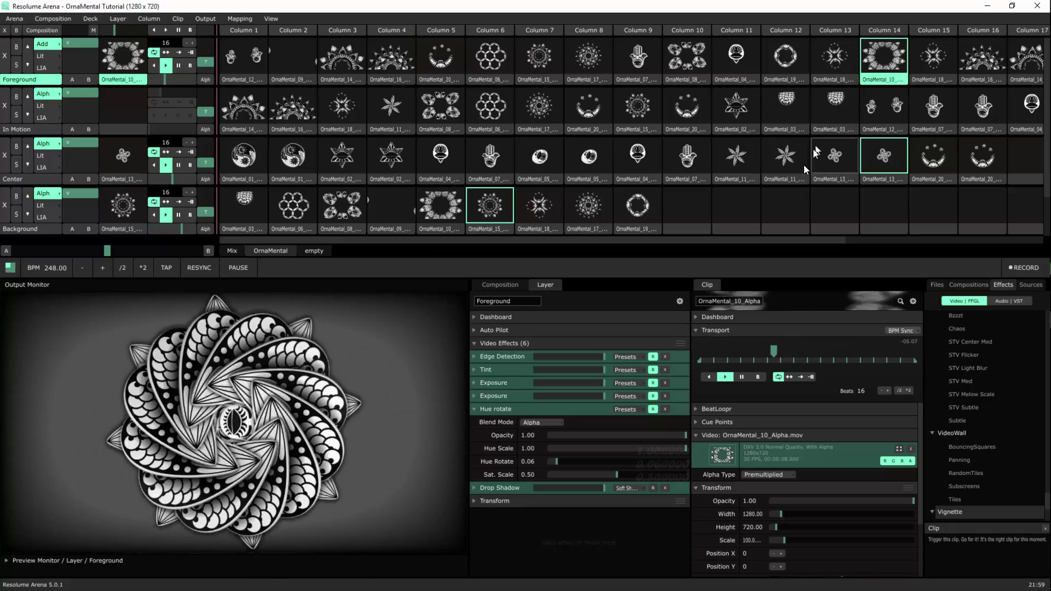